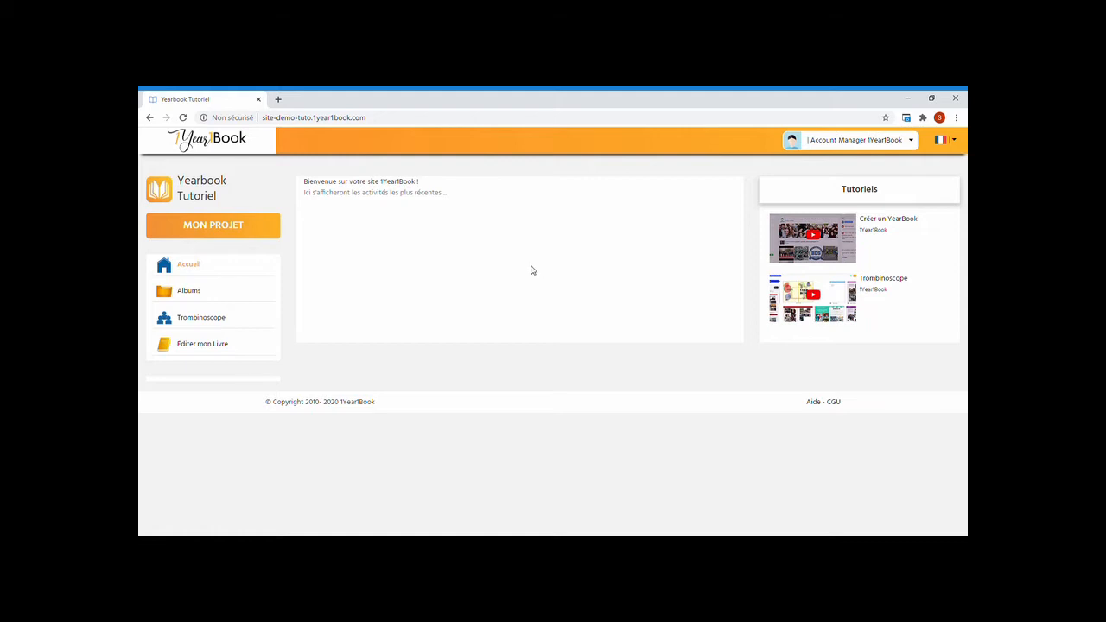
Step: Create a public album named "Voyage à Barcelone" with a start date of 13 juin 2020
left_click(190, 292)
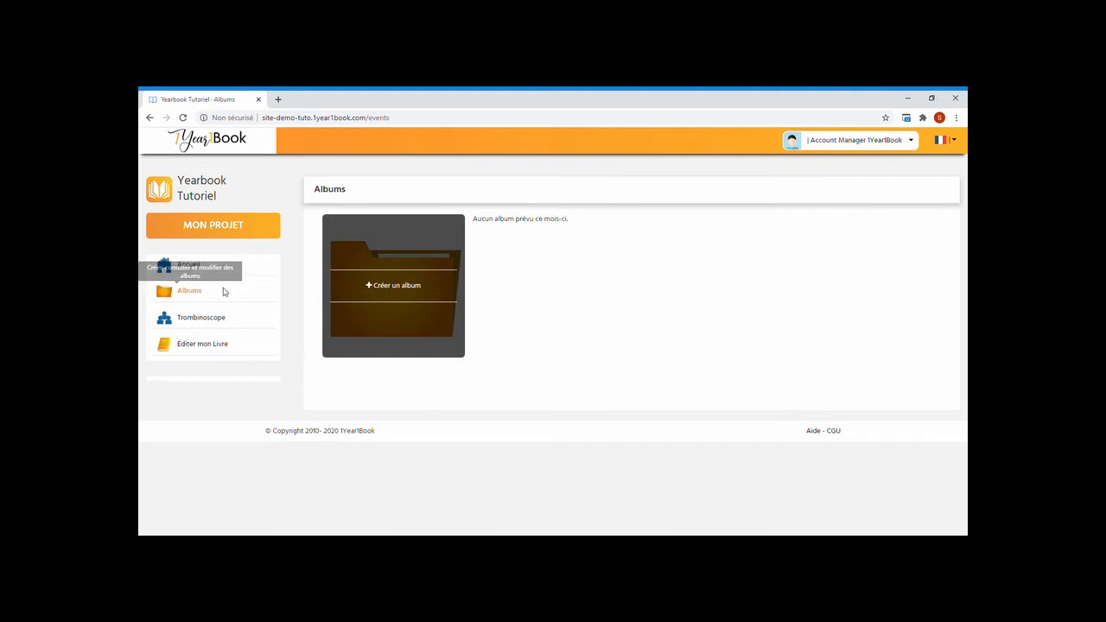
left_click(403, 290)
left_click(404, 250)
type("Voyage à Barcelone")
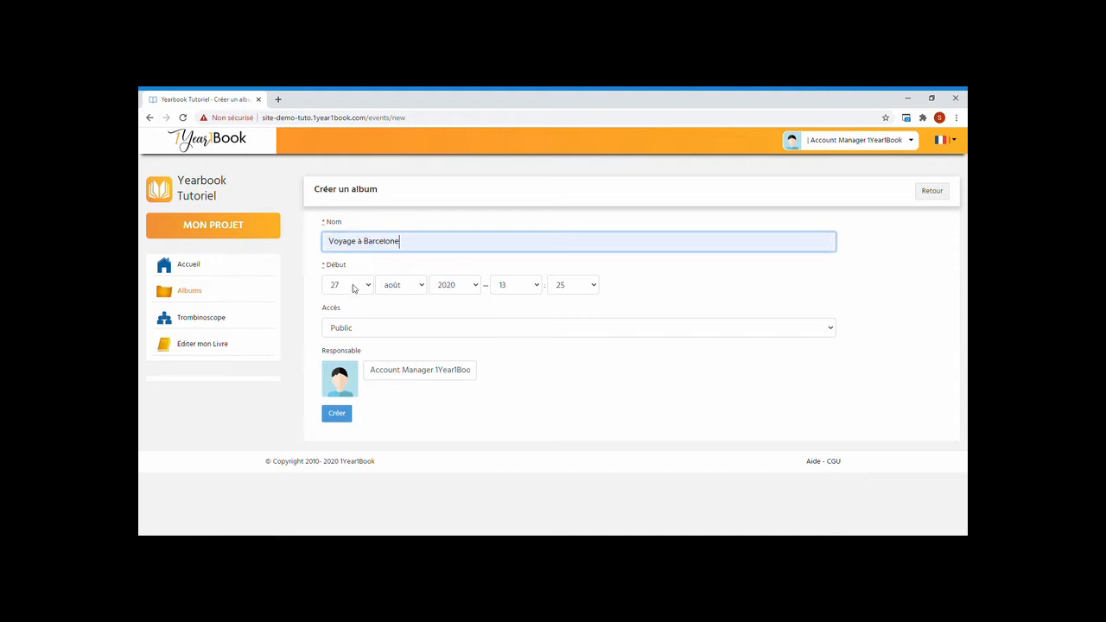
left_click(353, 290)
type("13")
key("Tab")
type("juin")
left_click(526, 373)
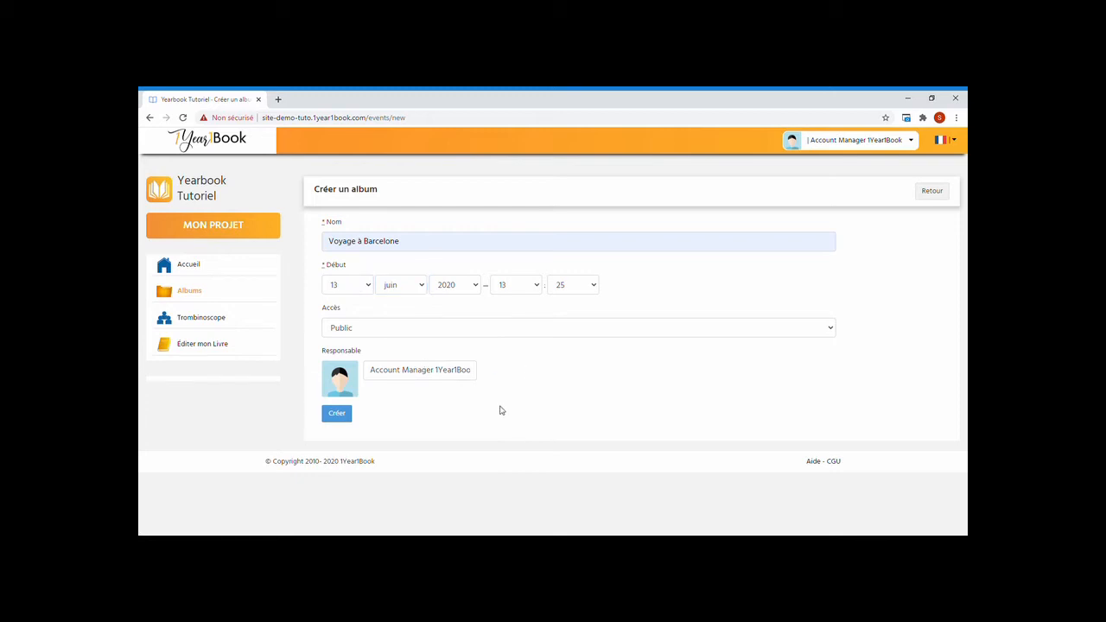
left_click(346, 416)
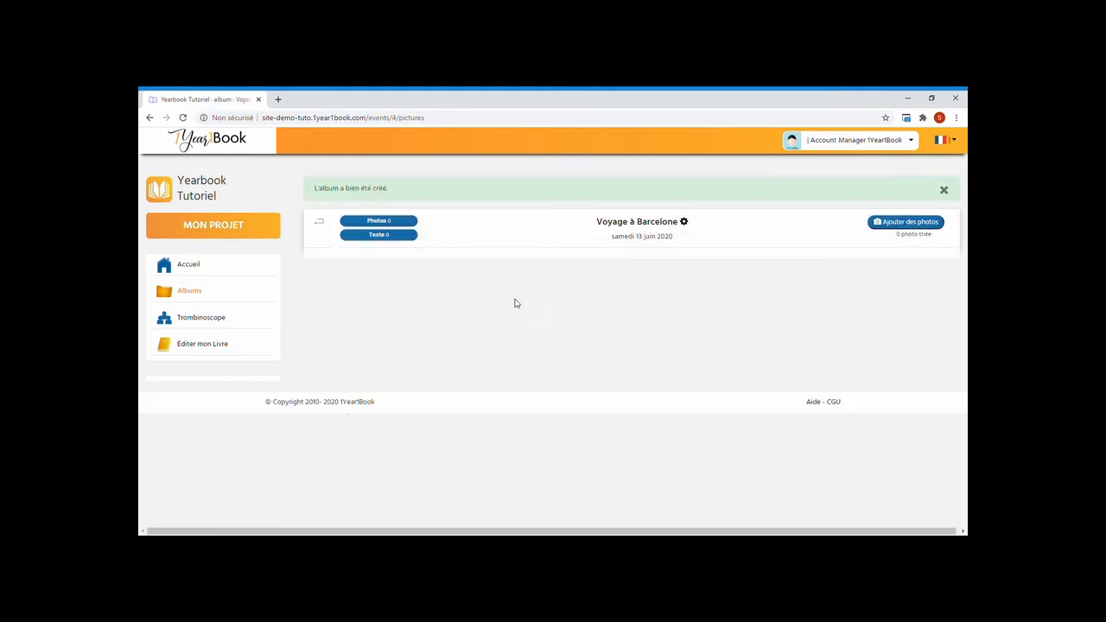
Step: Upload the nine Barcelona trip photos from the computer to the album
left_click(901, 223)
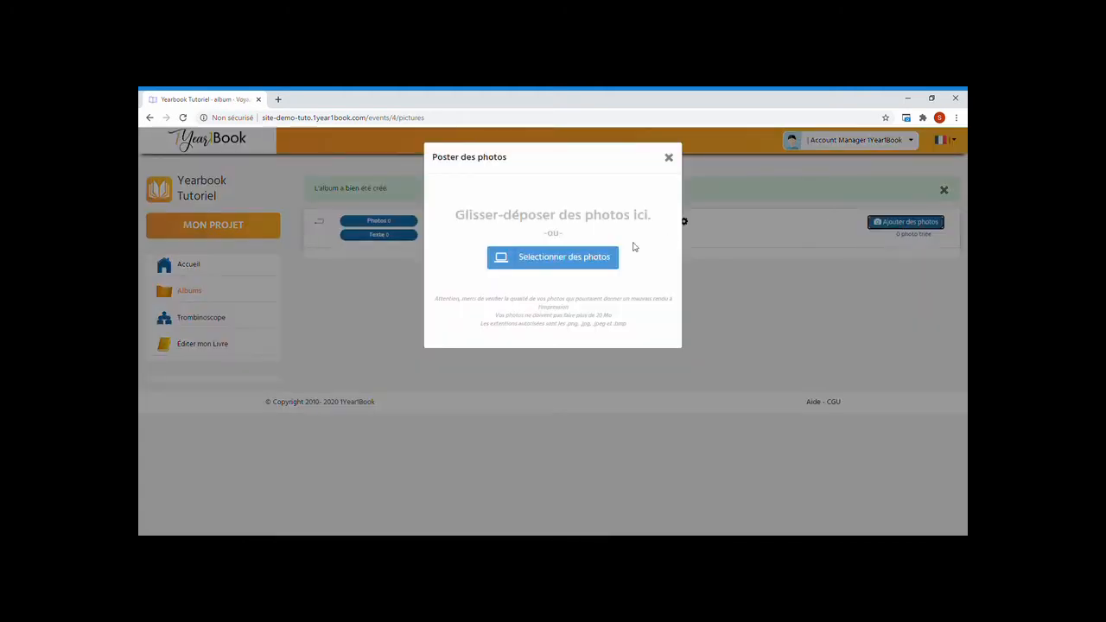
left_click(558, 256)
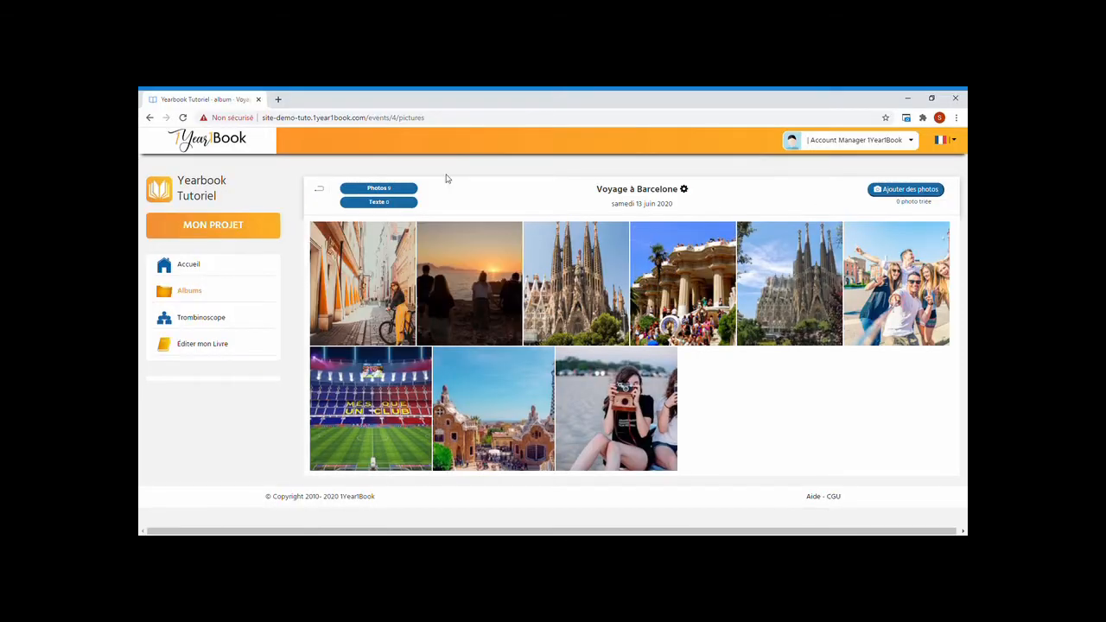
Step: Exclude the fourth and fifth photos from the yearbook and mark all the other album photos as included
mouse_move(367, 259)
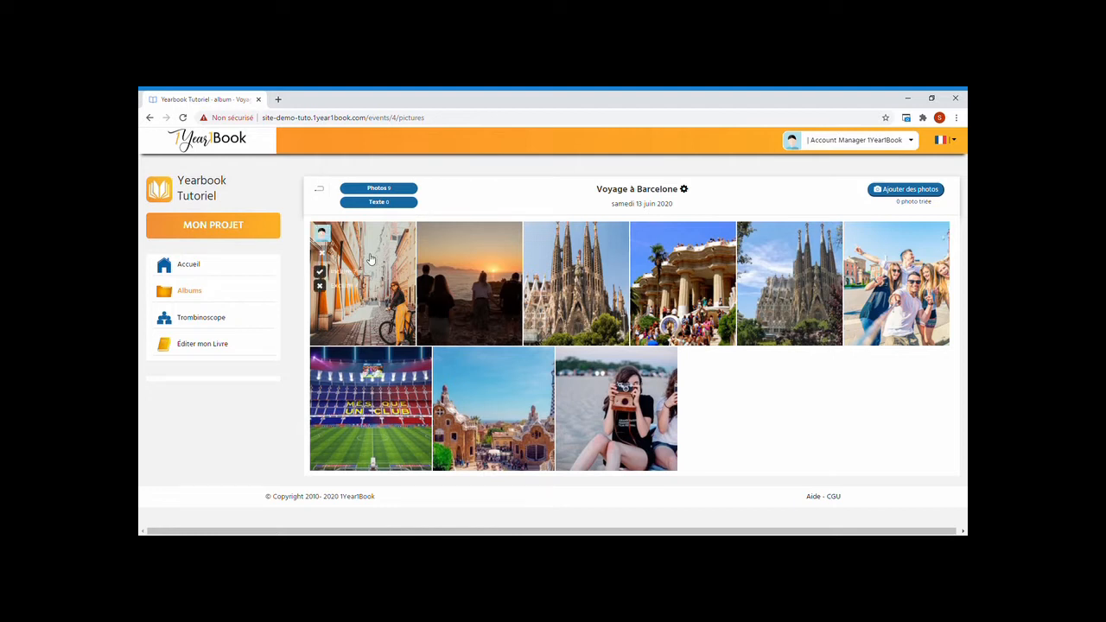
left_click(329, 274)
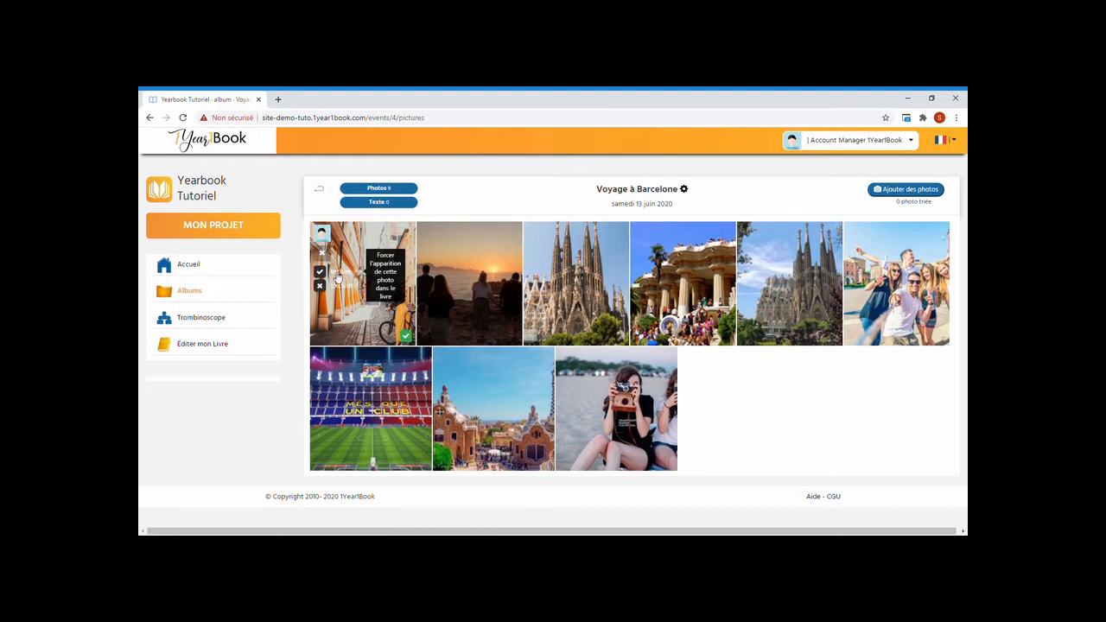
left_click(447, 275)
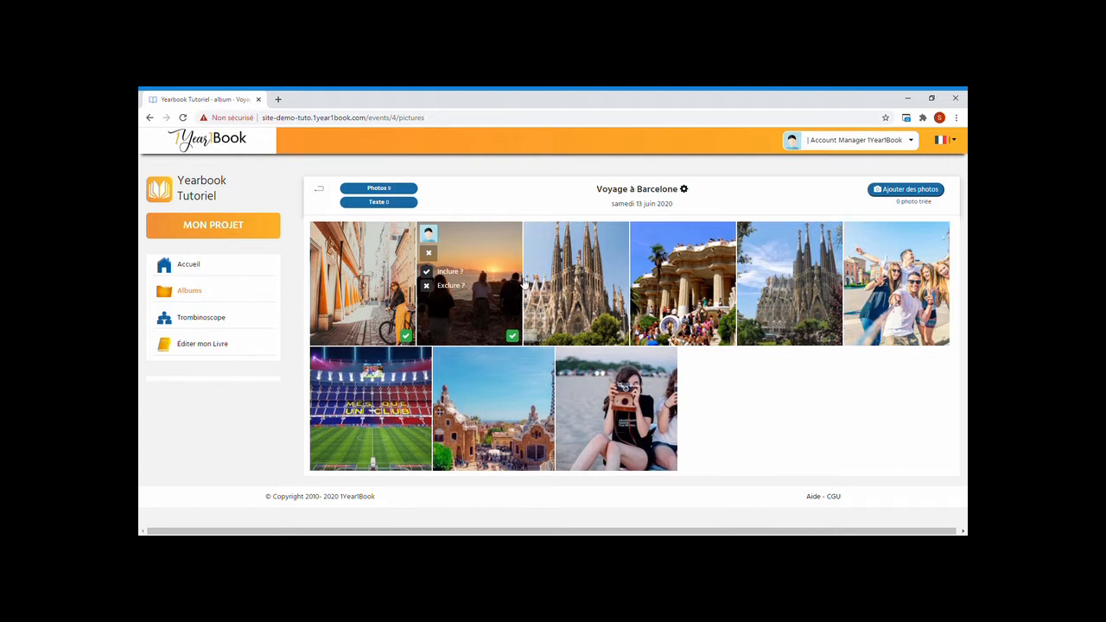
left_click(561, 273)
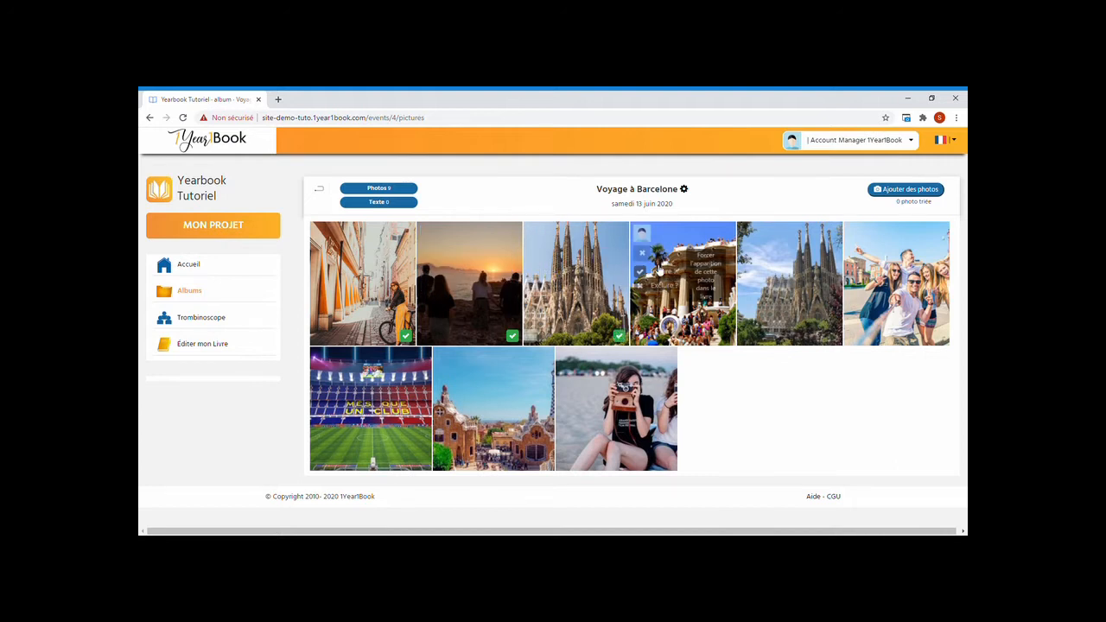
left_click(666, 291)
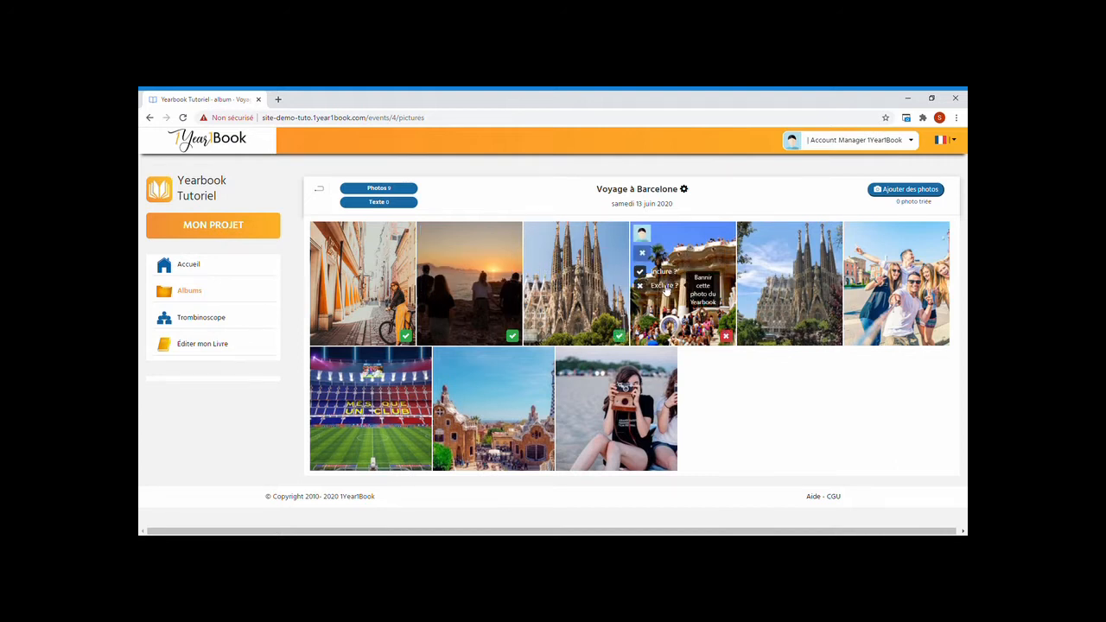
left_click(770, 276)
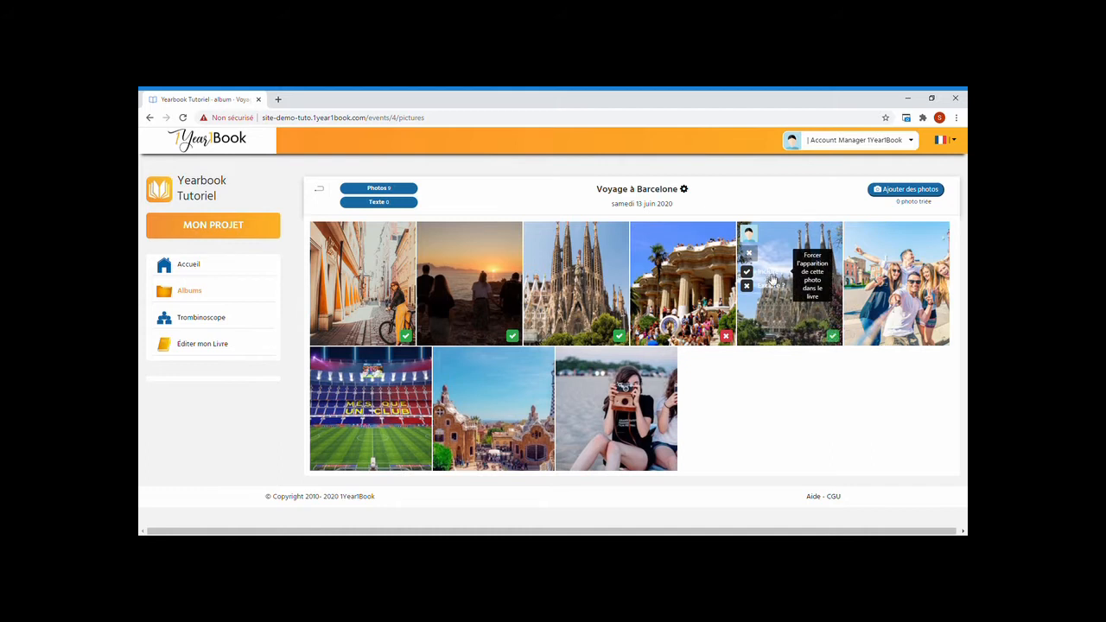
left_click(772, 291)
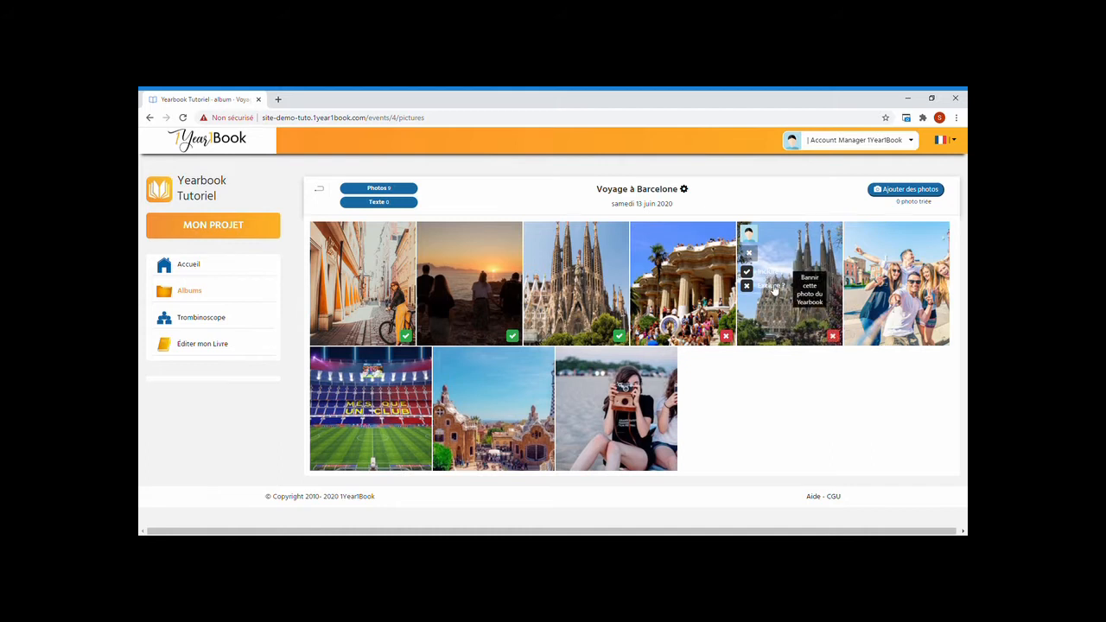
left_click(872, 277)
left_click(339, 397)
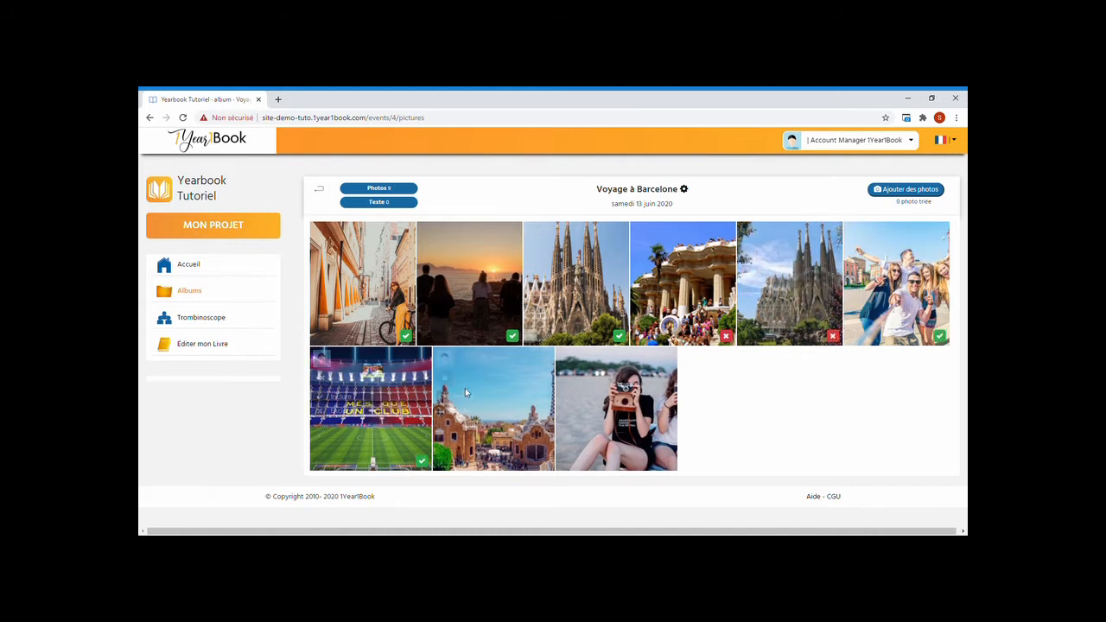
left_click(474, 397)
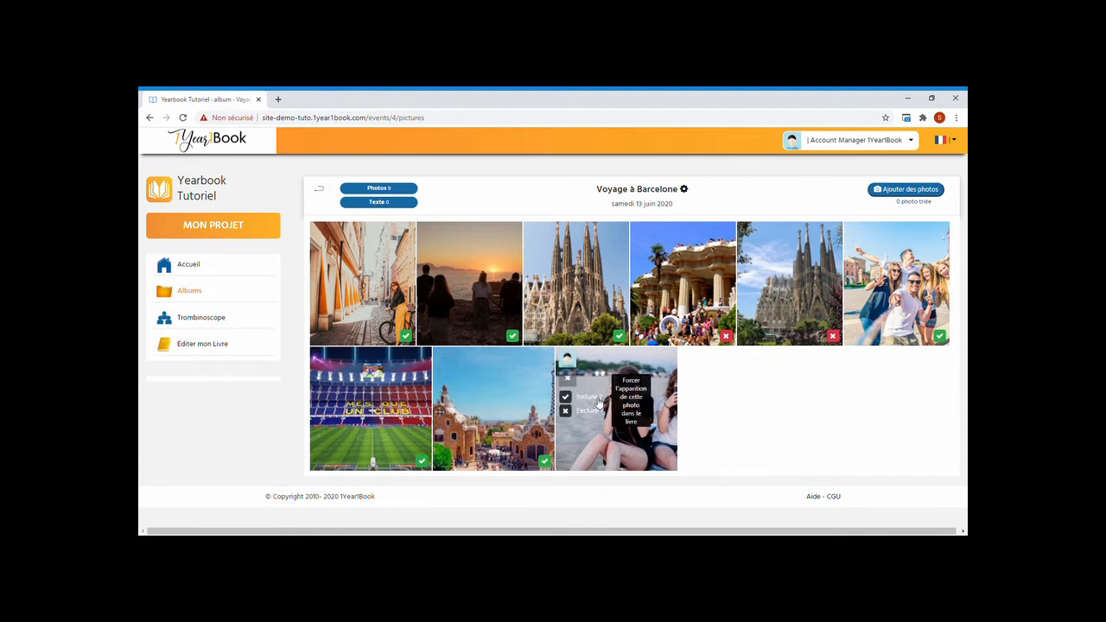
left_click(596, 399)
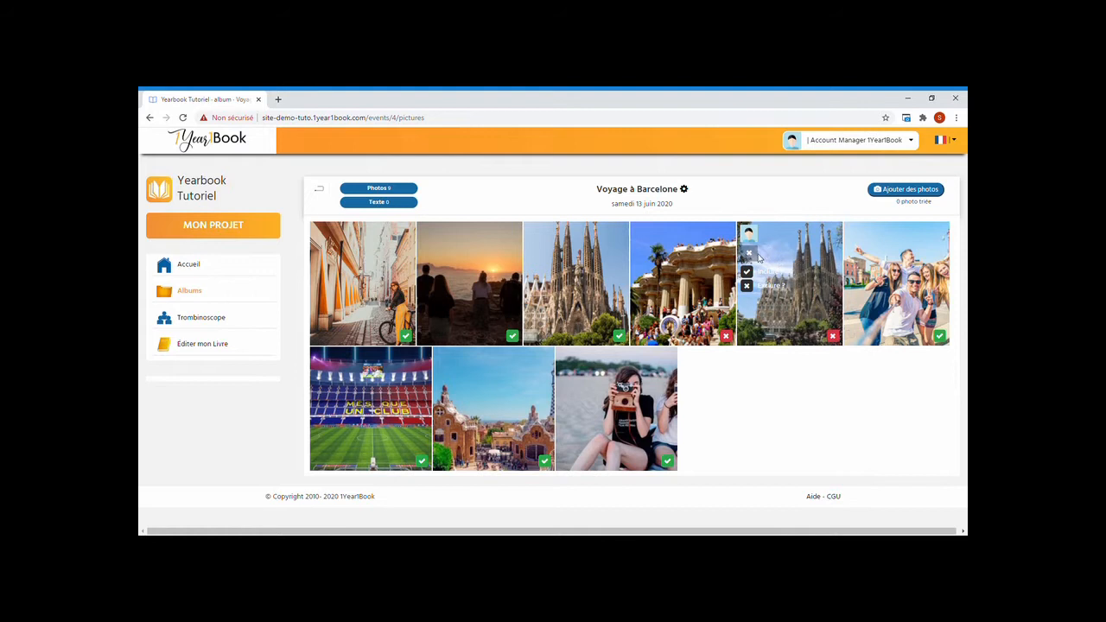
Step: Delete the excluded second Sagrada Família photo from the album and check the album's options
left_click(749, 253)
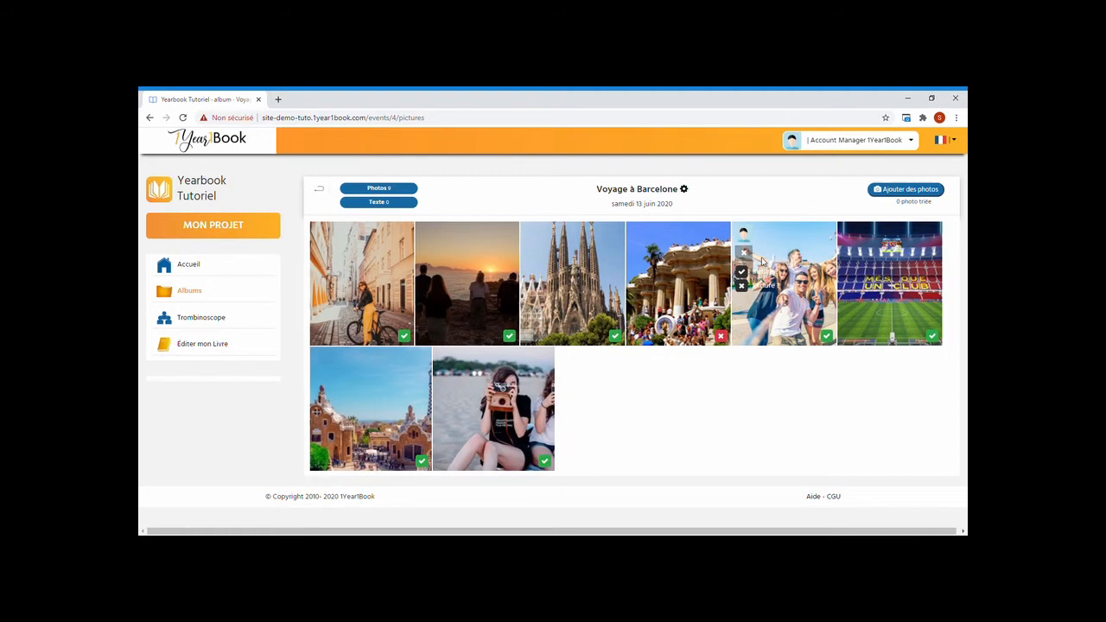
left_click(684, 190)
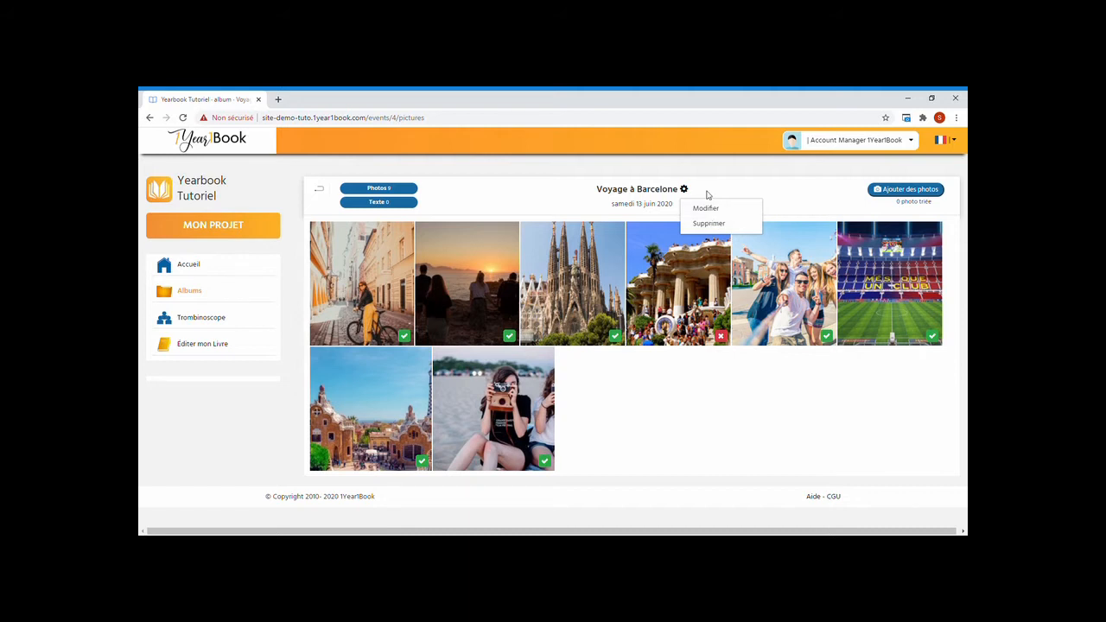
left_click(645, 399)
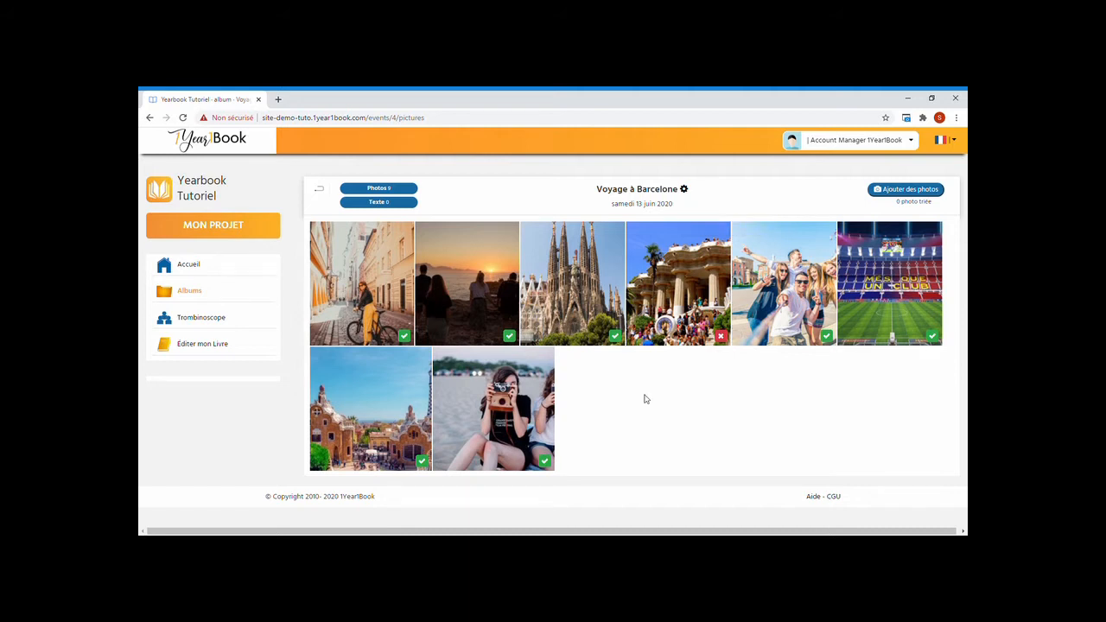
Step: Add a text to the album titled "Barcelone" with a body paragraph beginning "Barcelone est la deuxième ville d'Espagne"
left_click(410, 202)
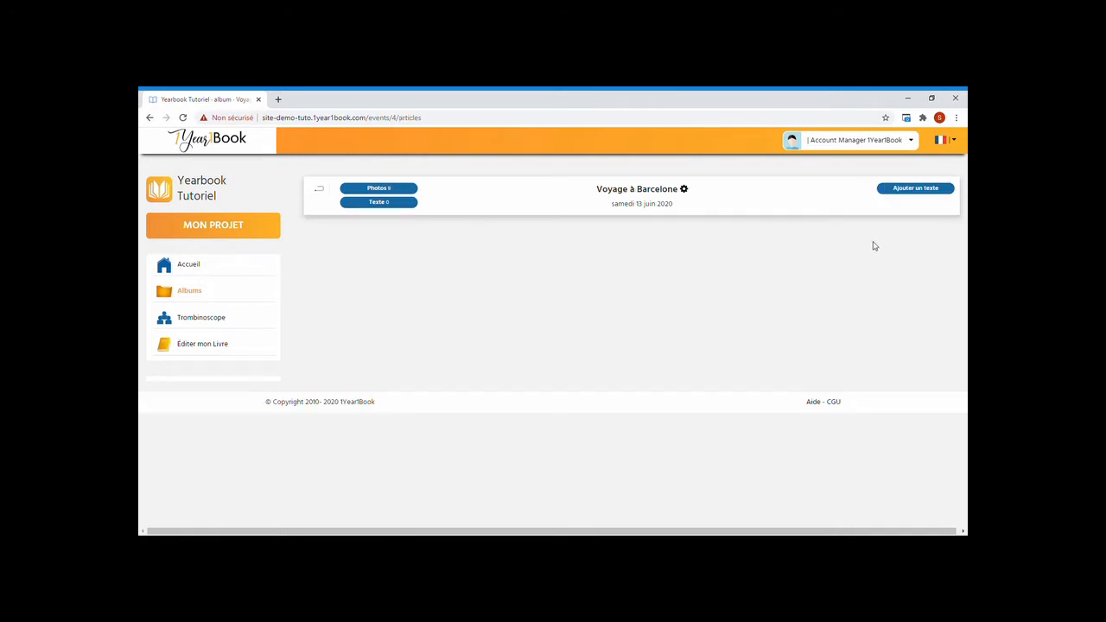
left_click(917, 189)
left_click(590, 286)
type("Ba")
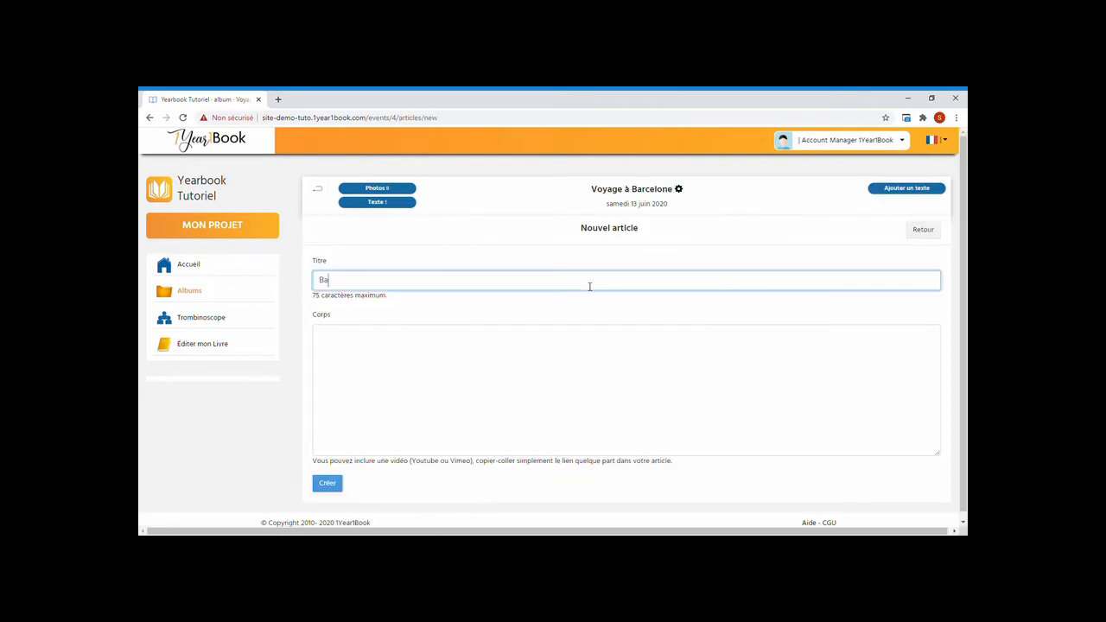
type("rcelone")
key("Tab")
type("Barcelone est la deuxième ville d'Espagne en termes de population, d'économie et d'activités, la onzième ville la plus peuplée de l'Union européenne et la sixième en incluant sa banlieue7 : en 2018, 4,84 millions de personnes vivent dans l'agglomération barcelonaise. La majeure partie des municipalités adjacentes sont en outre rassemblées dans l'Aire métropolitaine de Barcelone.")
left_click(337, 485)
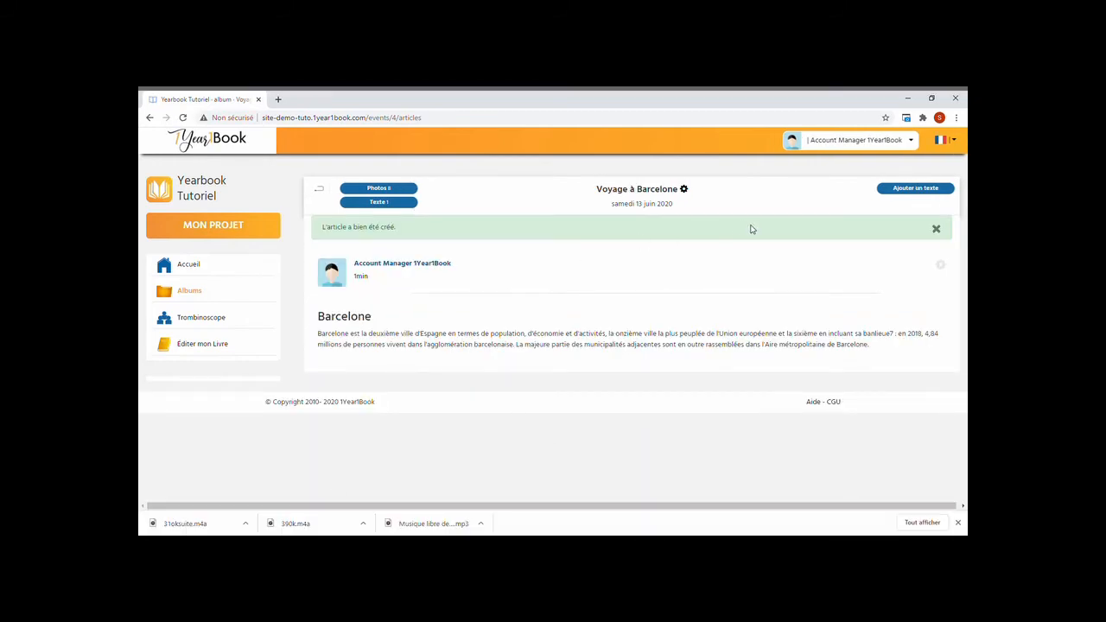
Step: Check the options available for the Barcelone article and return to the albums overview
left_click(940, 265)
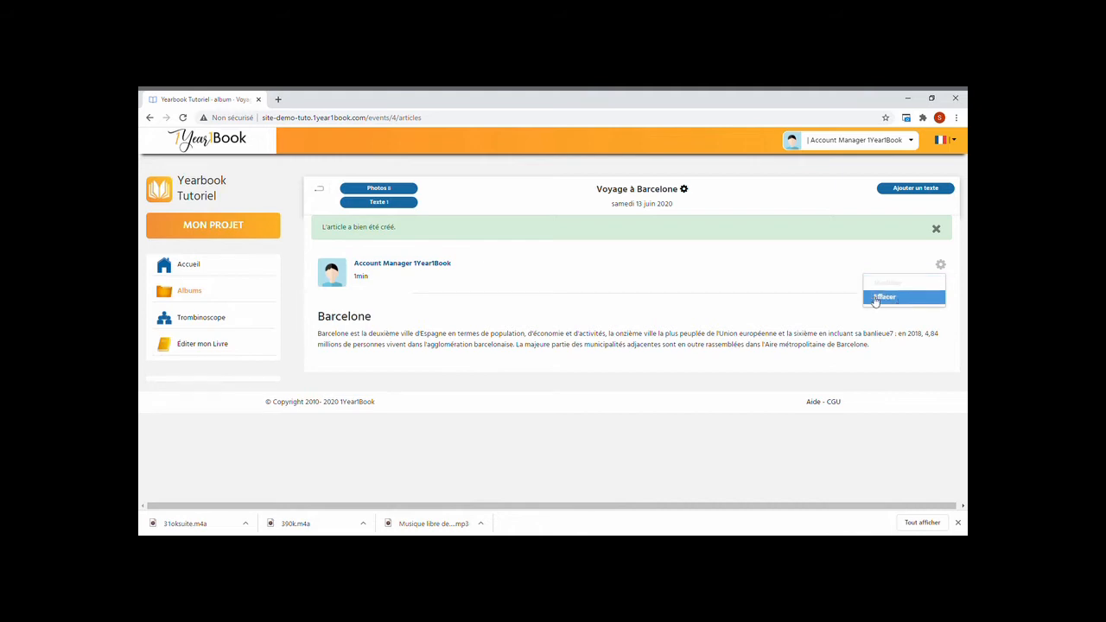
left_click(836, 295)
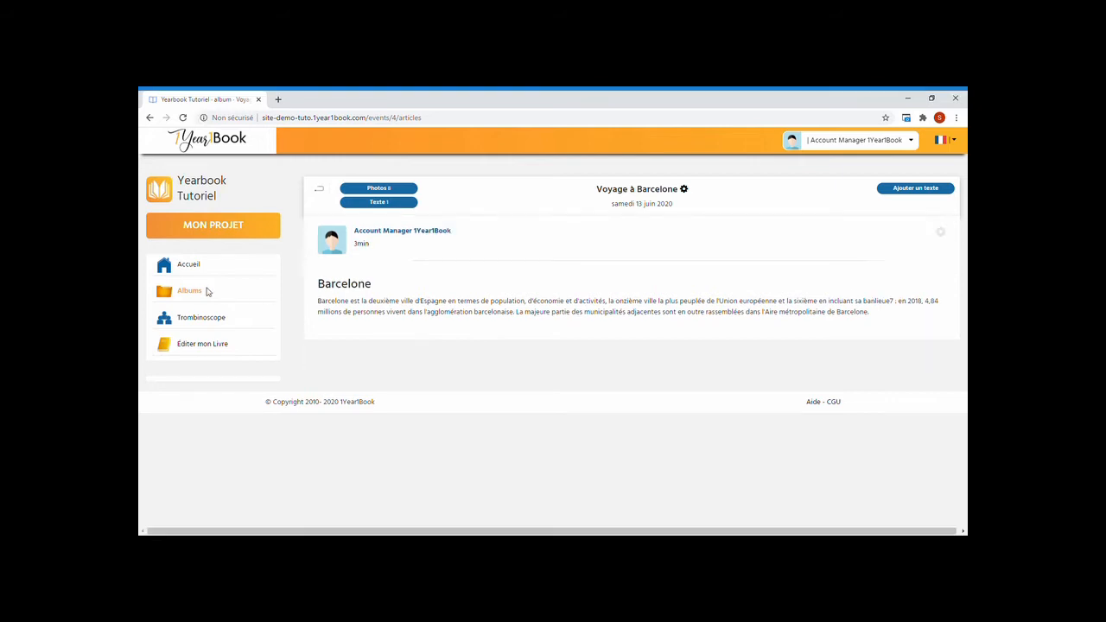
left_click(192, 291)
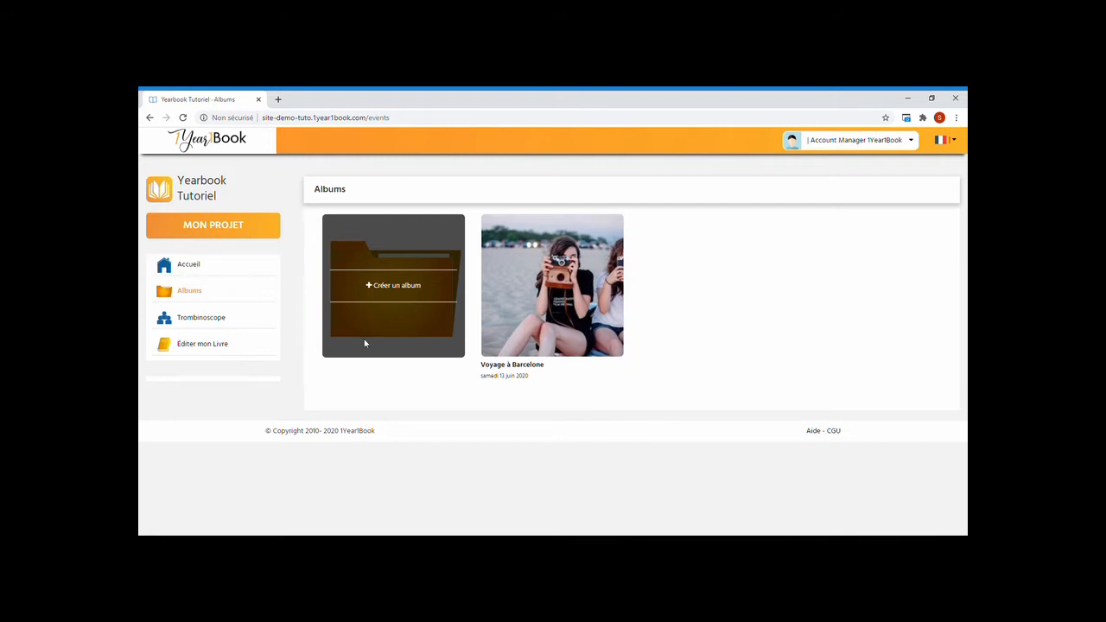
Step: Open the book editor, browse the available designs, and save the book settings with the Art déco design kept
left_click(224, 346)
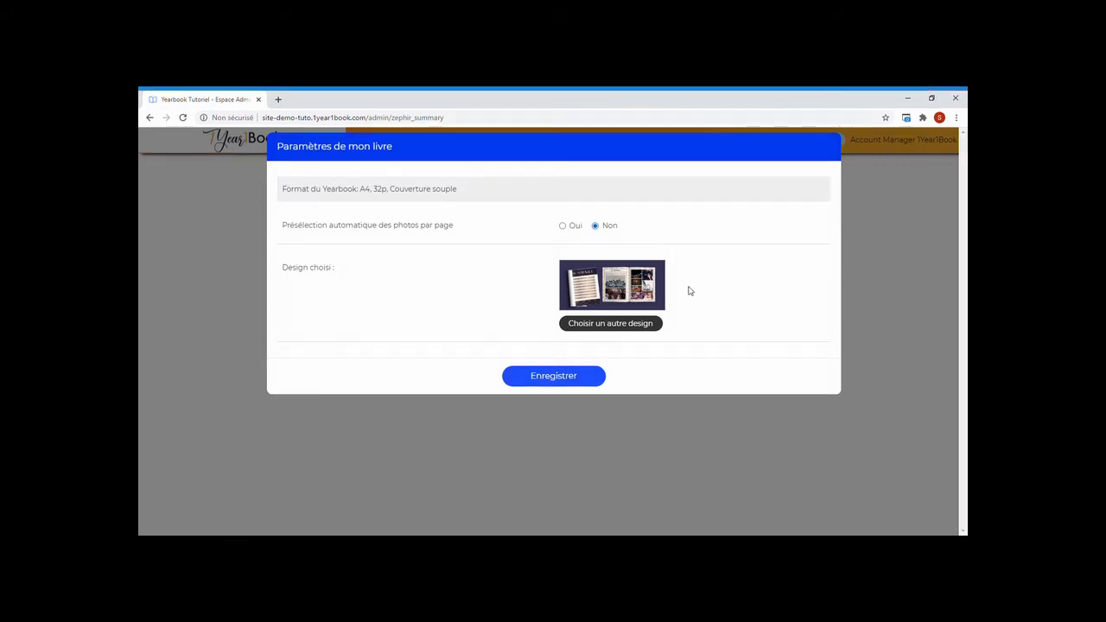
left_click(624, 324)
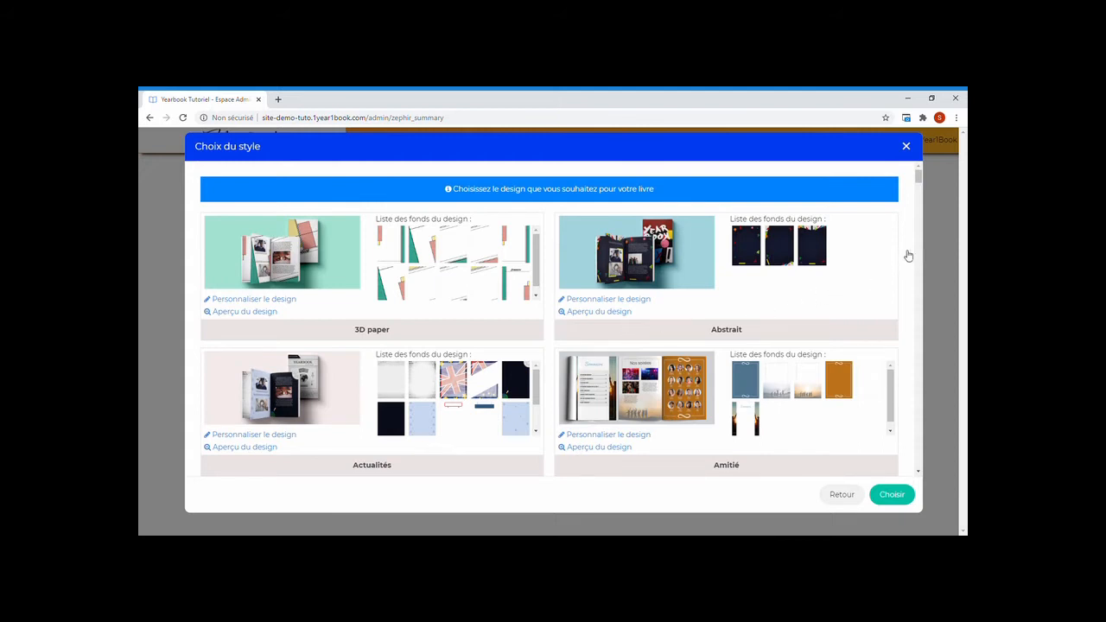
scroll(911, 197, "down", 2)
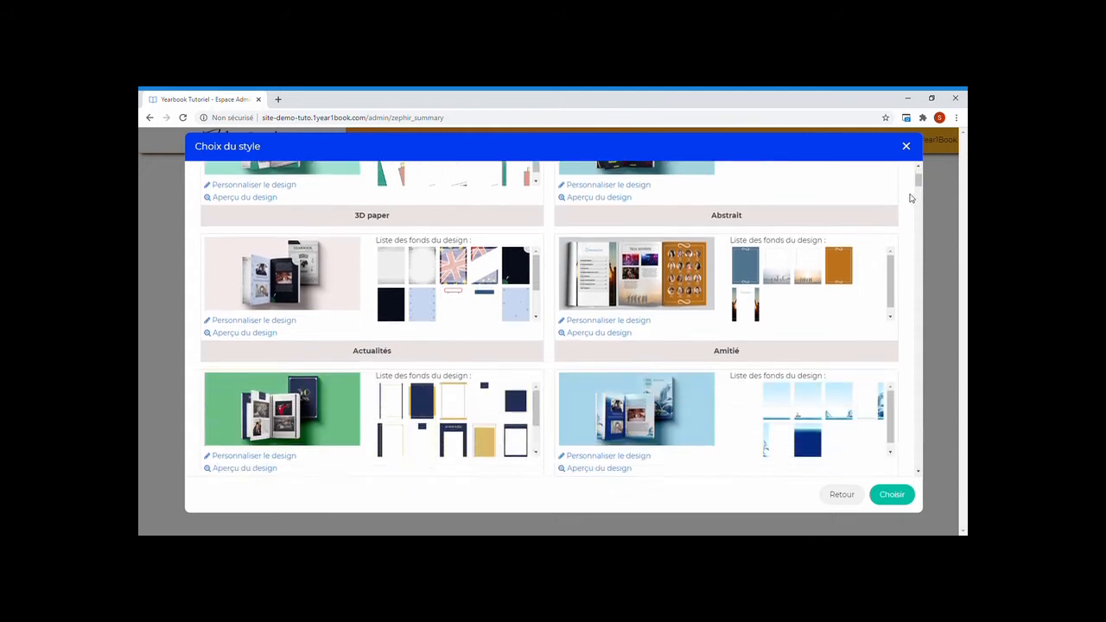
scroll(913, 198, "down", 2)
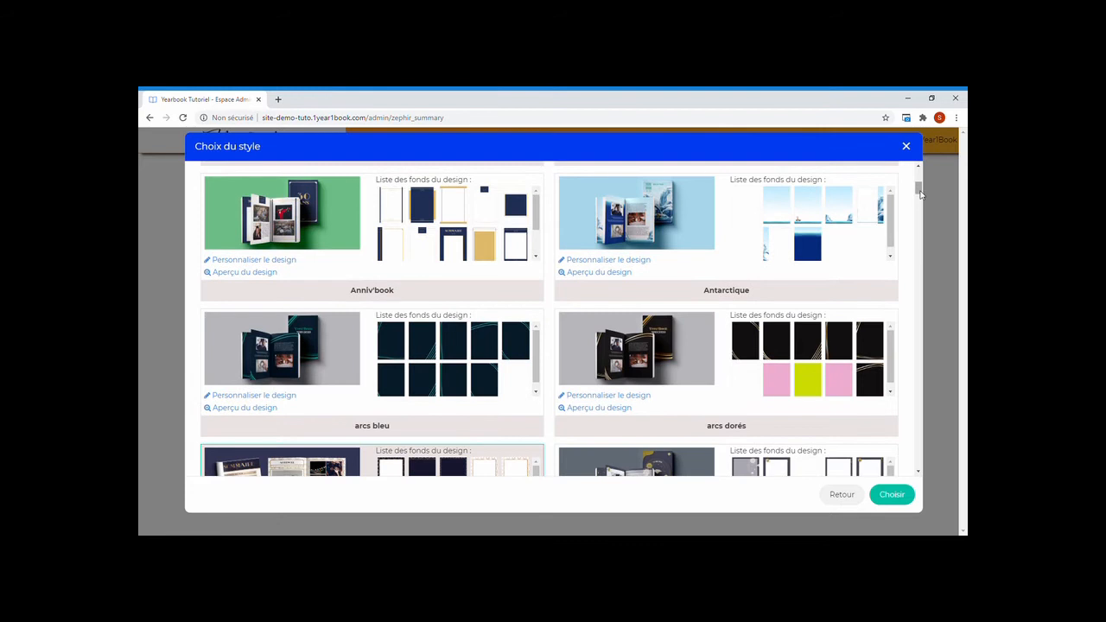
left_click_drag(920, 194, 919, 408)
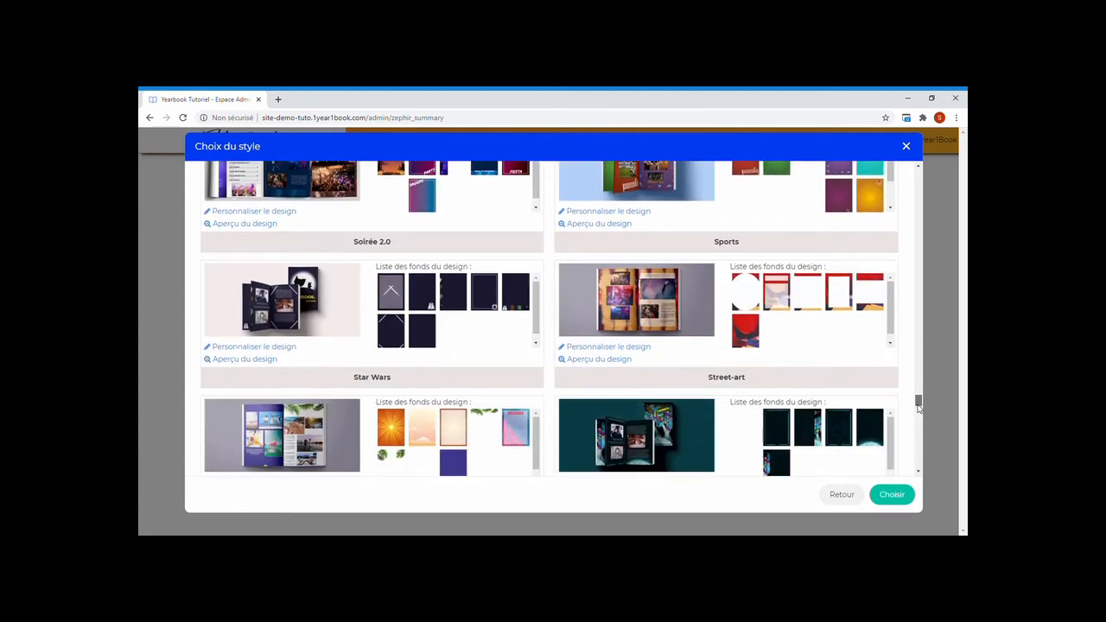
left_click_drag(918, 408, 912, 201)
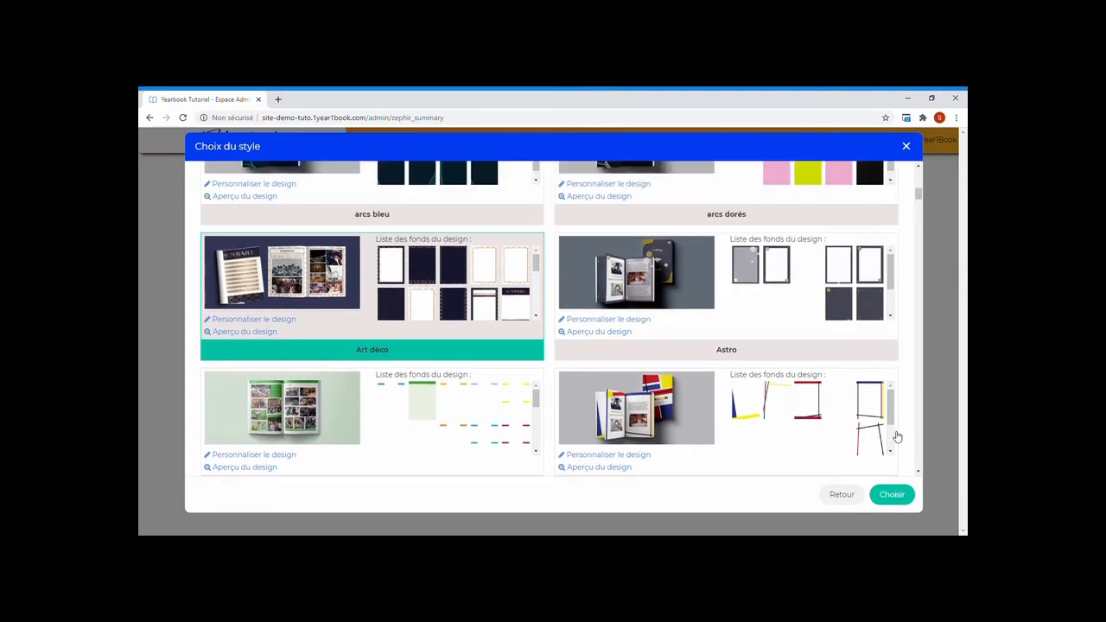
left_click(848, 495)
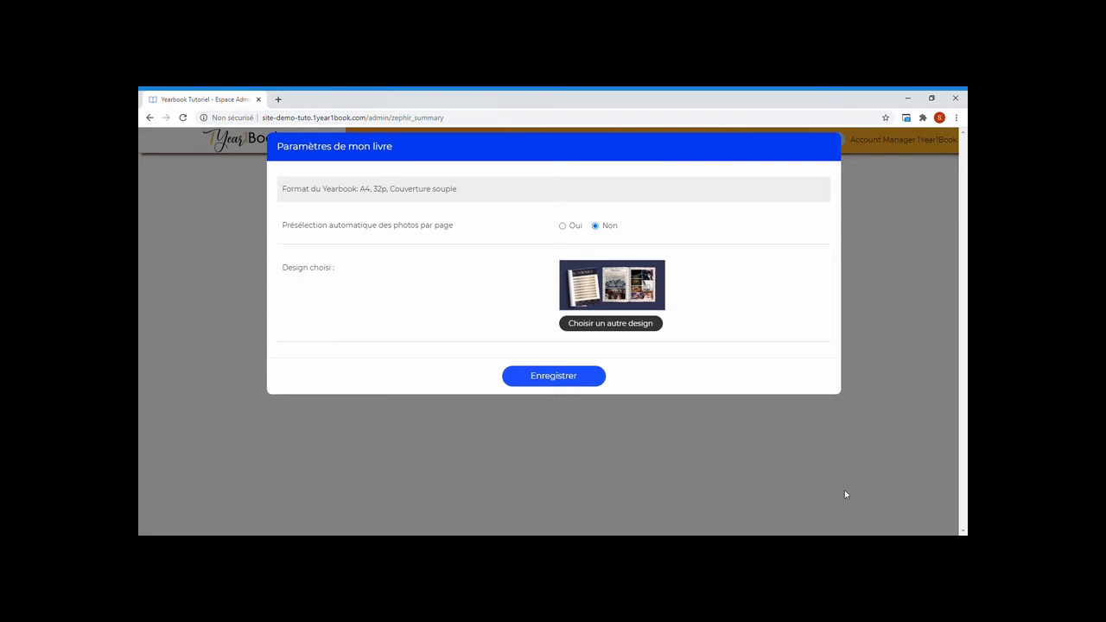
left_click(593, 374)
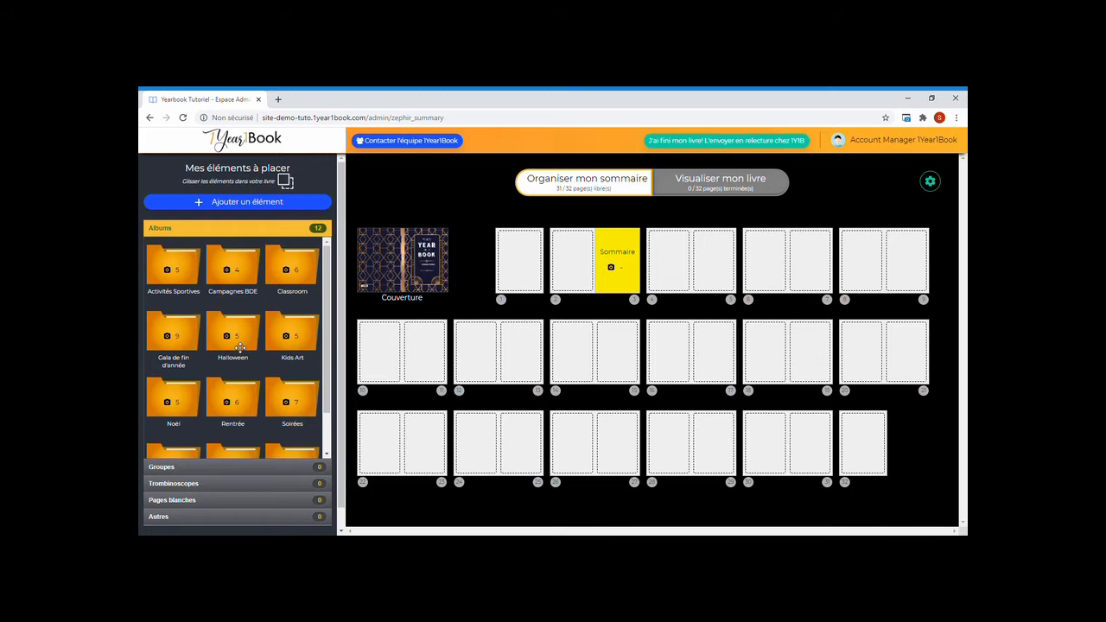
Step: Place the "Week-end d'Intégration" album on page 4 of the book's page plan
scroll(240, 347, "down", 1)
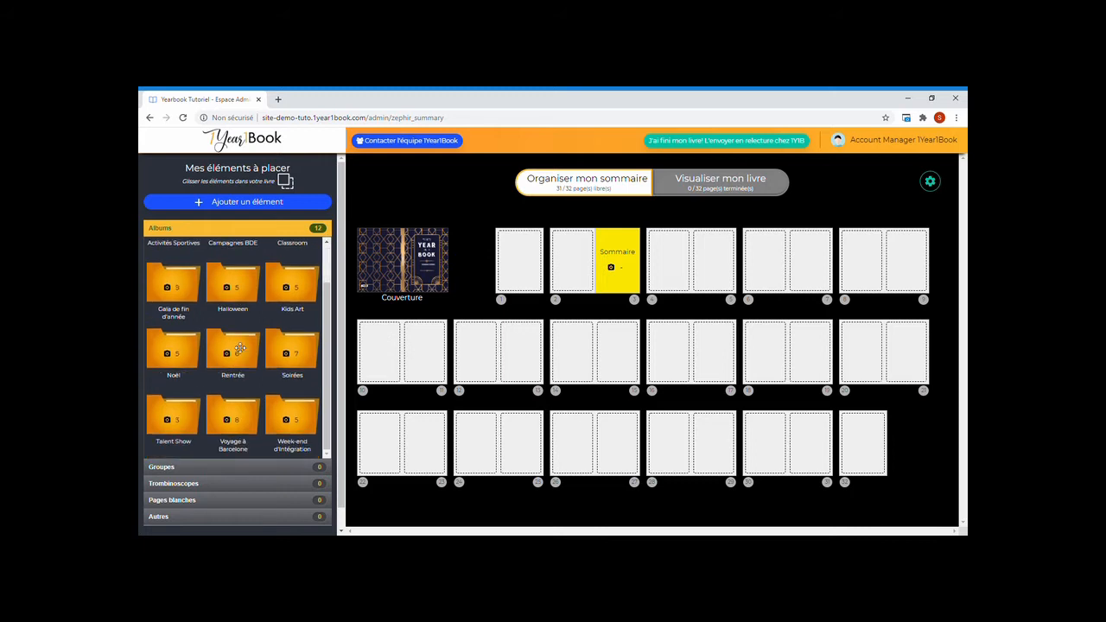
left_click_drag(290, 421, 665, 269)
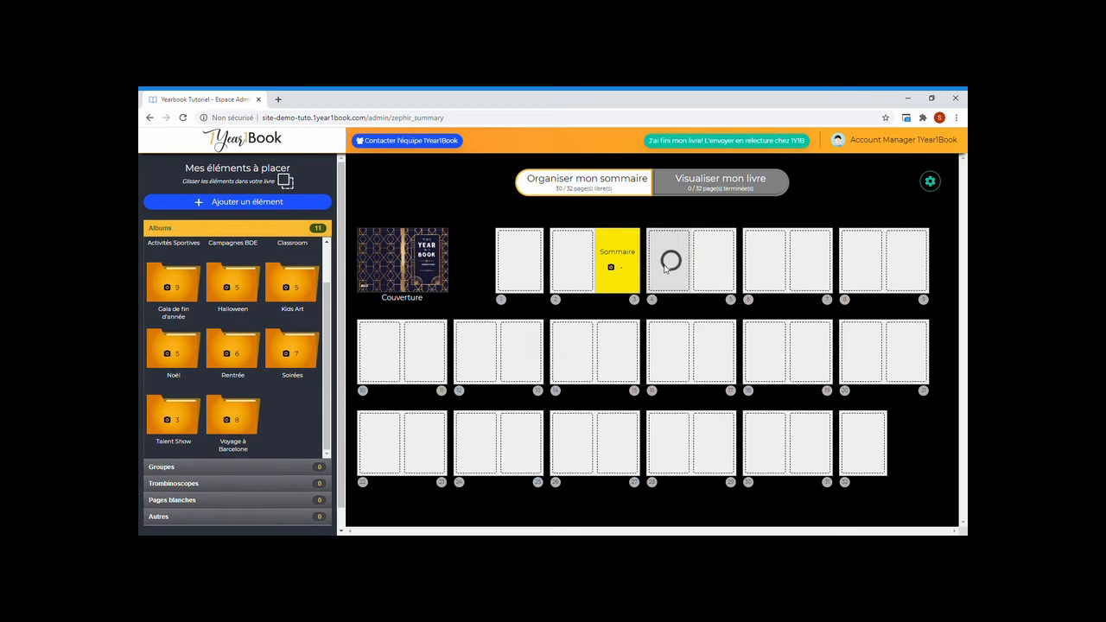
Step: Place the Rentrée album on pages 5 and 6, Kids Art on page 7, and Gala de fin d'année on pages 8 and 9
left_click_drag(259, 356, 703, 266)
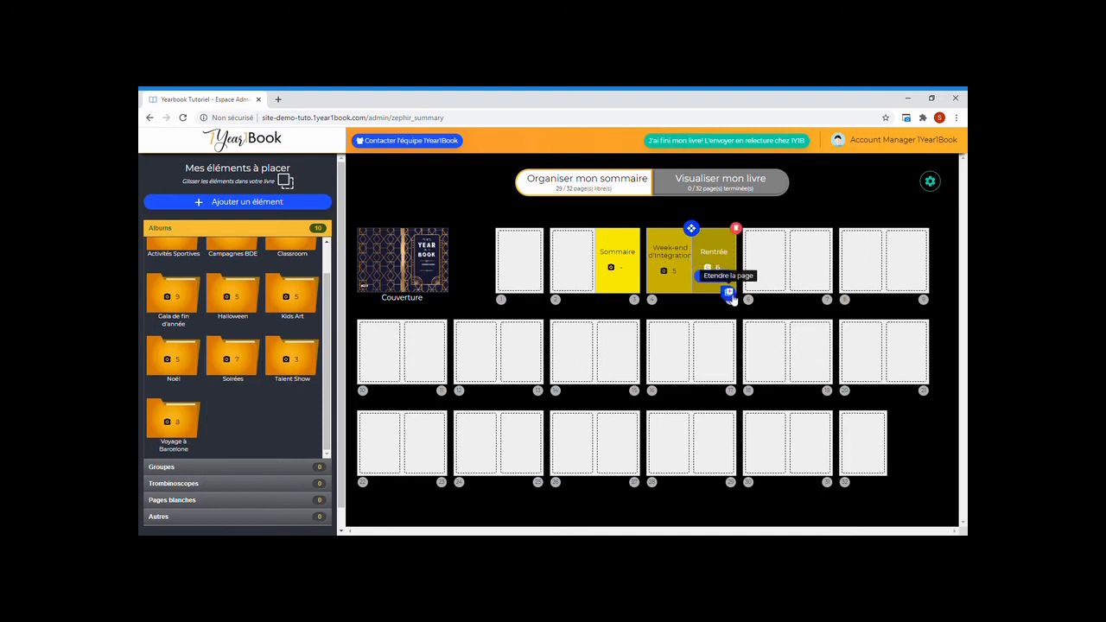
left_click(729, 294)
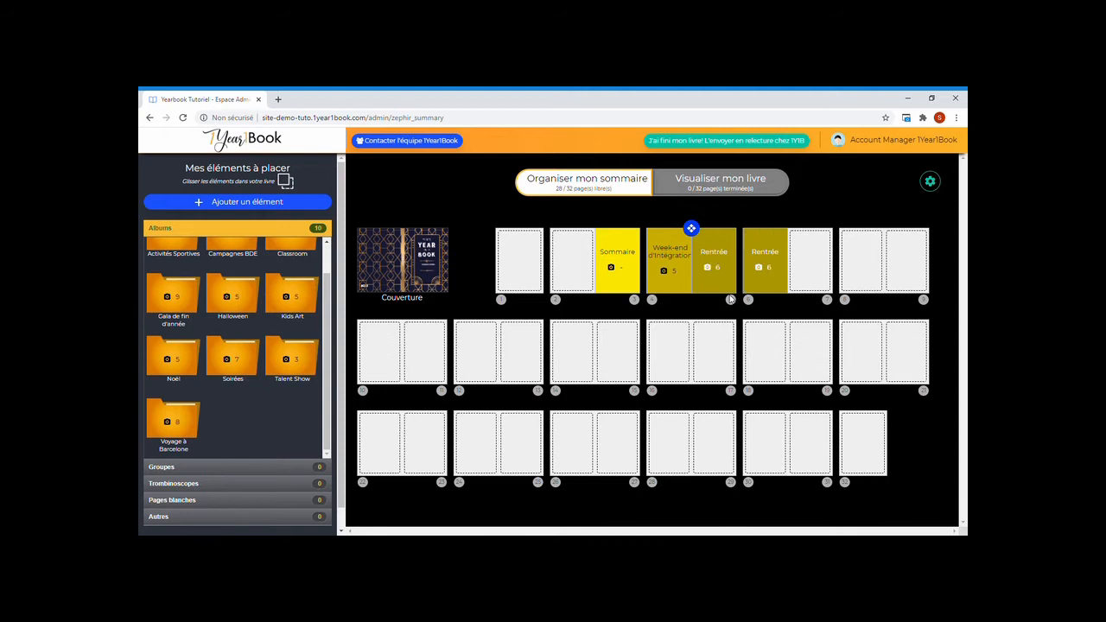
left_click_drag(292, 298, 805, 272)
left_click_drag(241, 393, 855, 259)
left_click(875, 292)
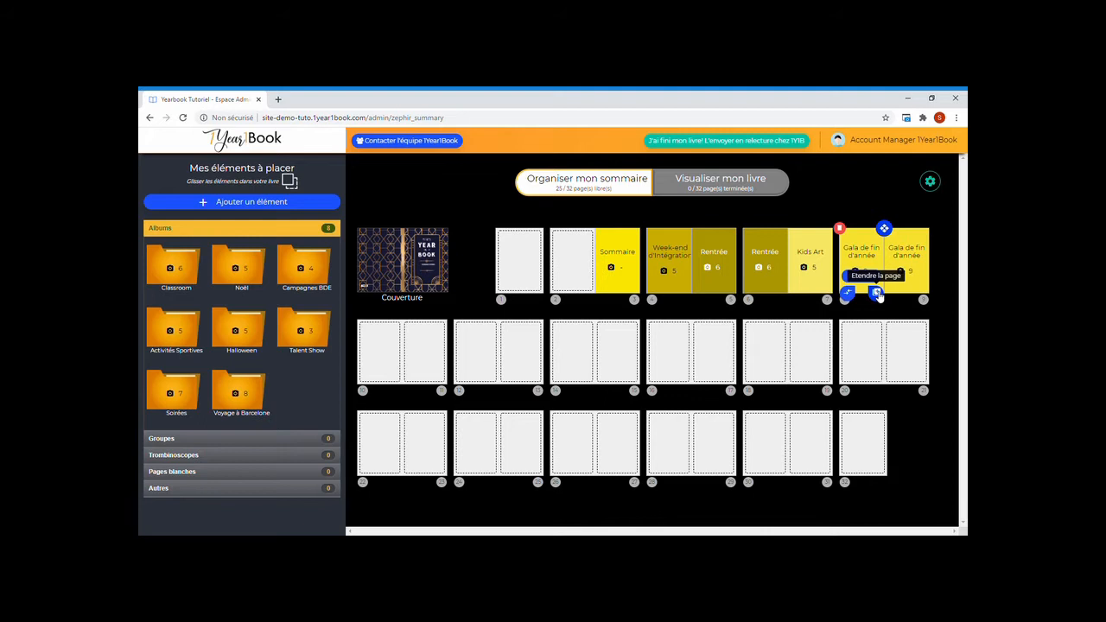
Step: Switch to the visual preview of the book and set it to show all pages
left_click(740, 184)
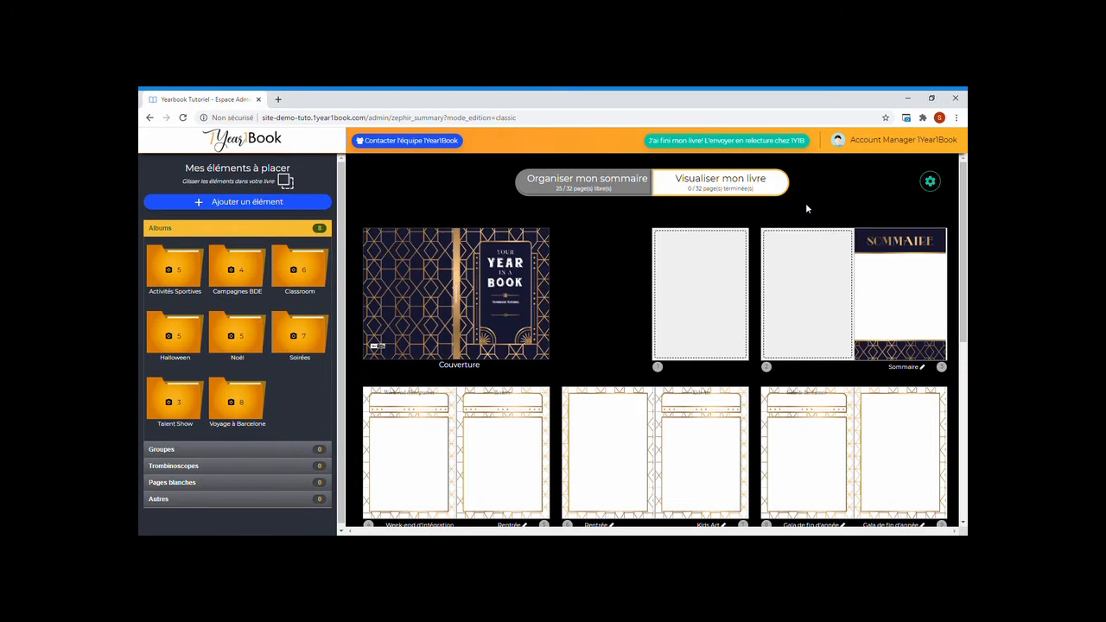
scroll(806, 208, "down", 5)
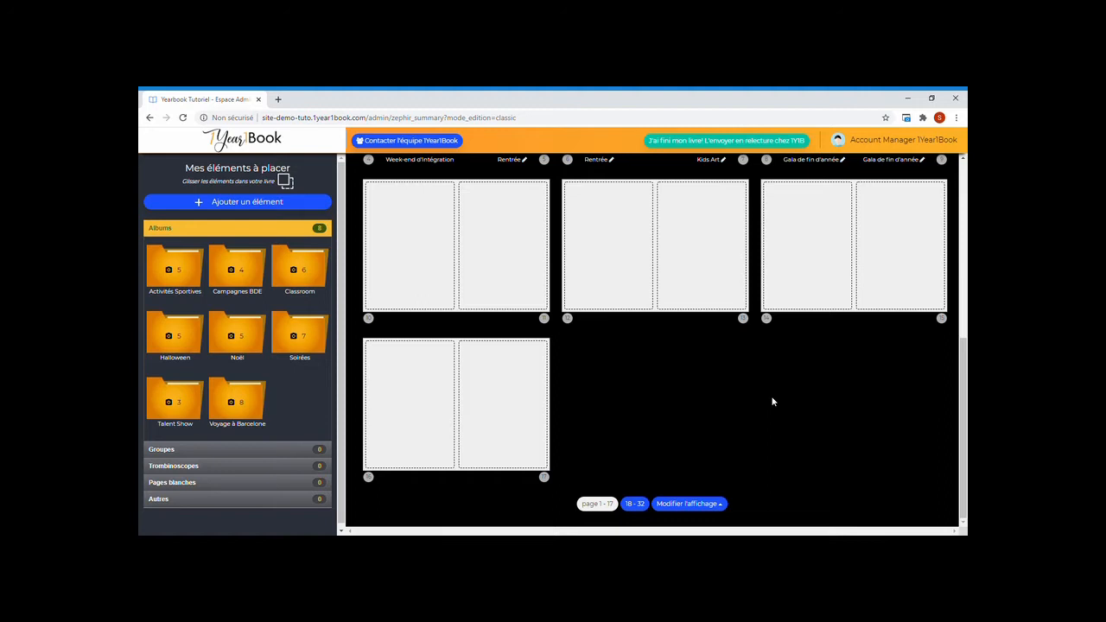
left_click(672, 506)
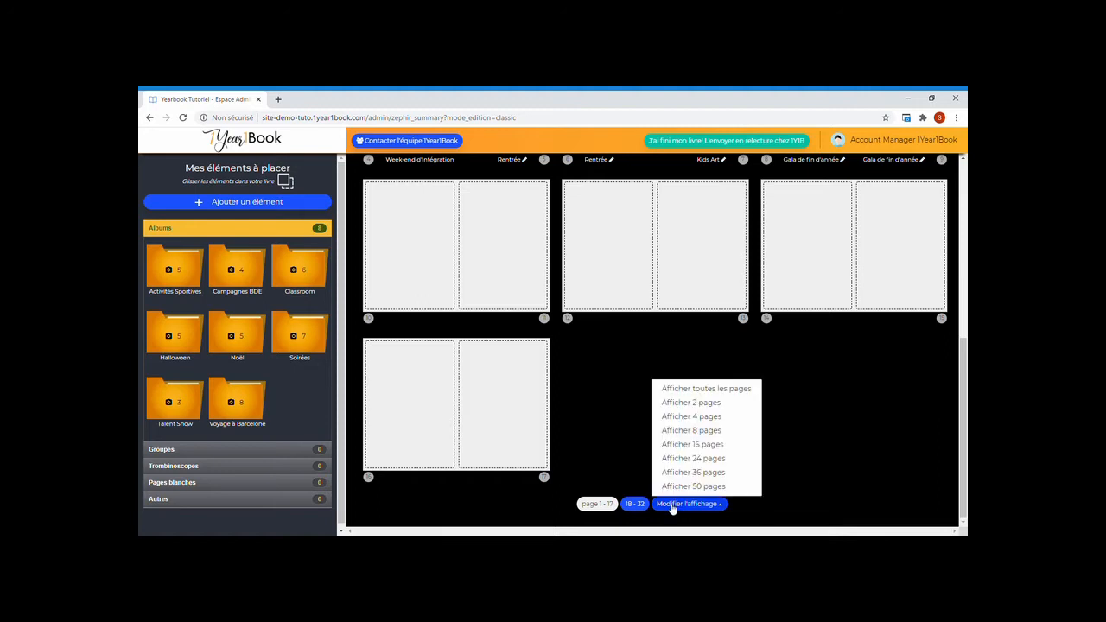
left_click(681, 388)
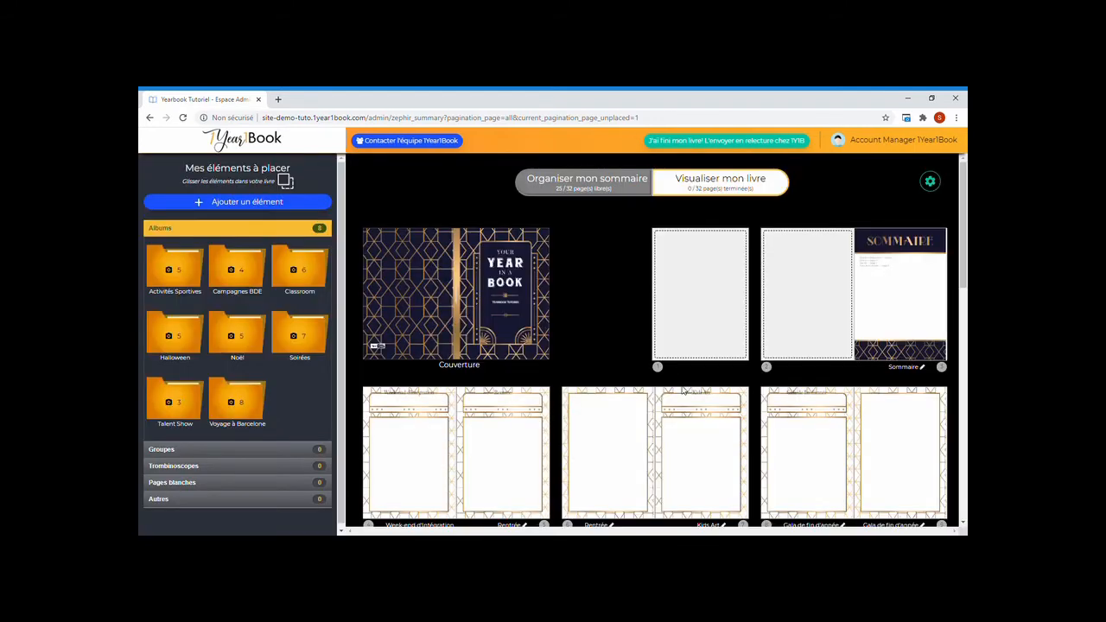
Step: Open page 8, Gala de fin d'année, for editing and apply the navy Art Déco background with gold triangles
scroll(683, 391, "down", 3)
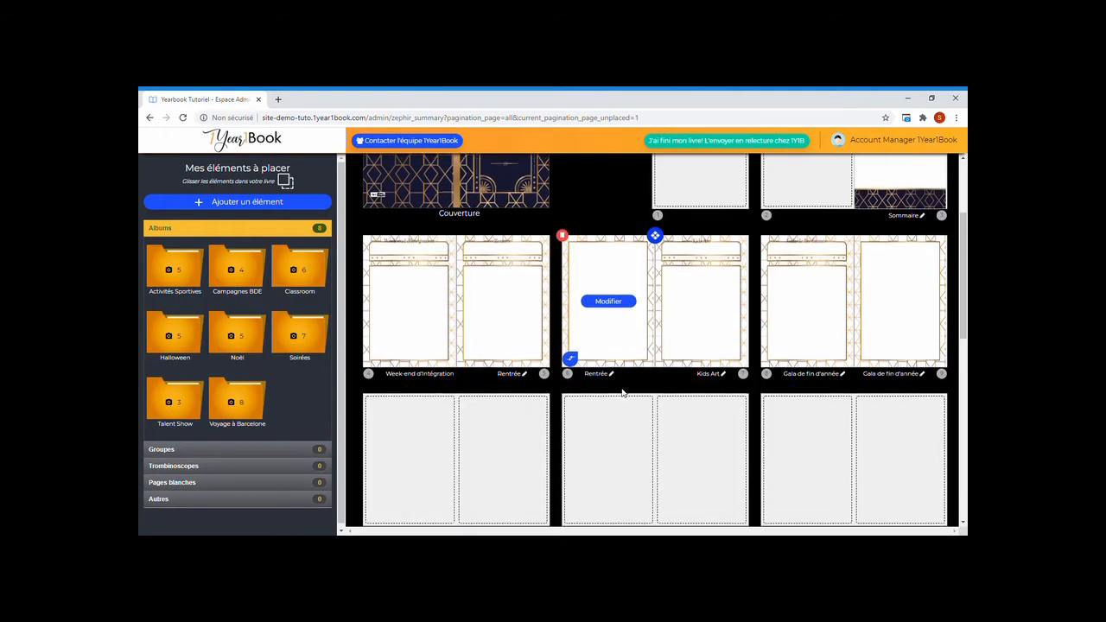
left_click(808, 246)
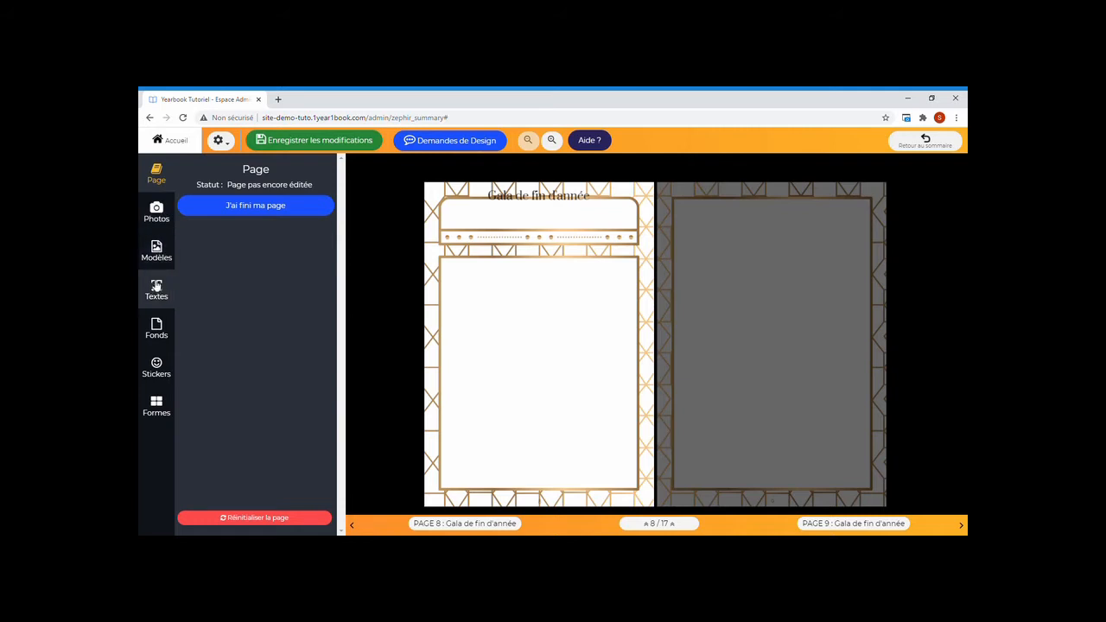
left_click(156, 327)
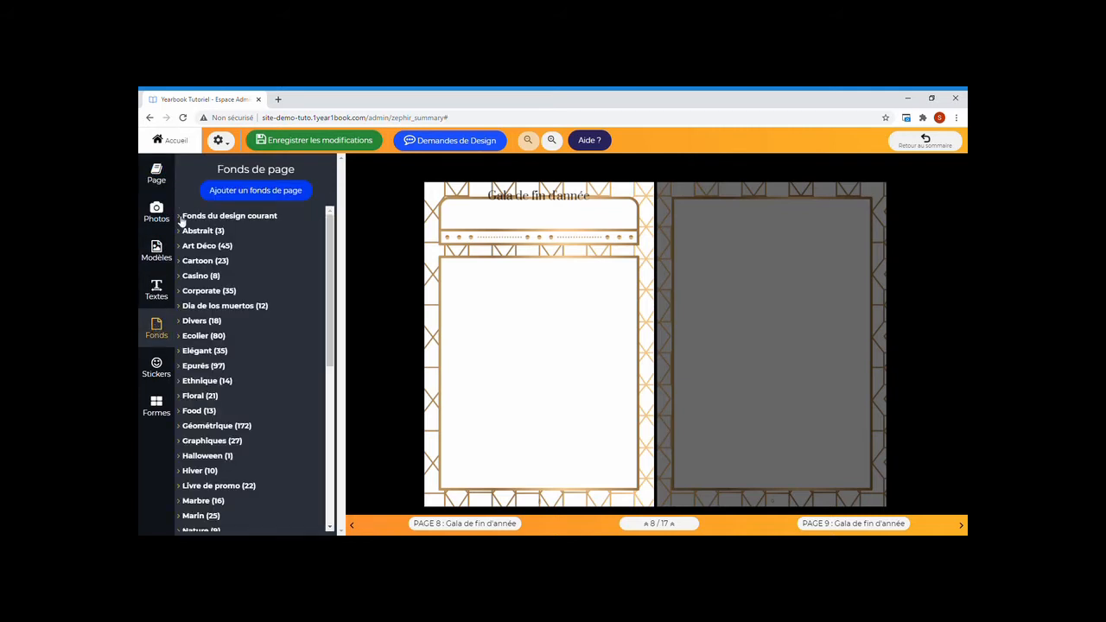
left_click(182, 217)
scroll(329, 259, "down", 2)
scroll(329, 224, "up", 3)
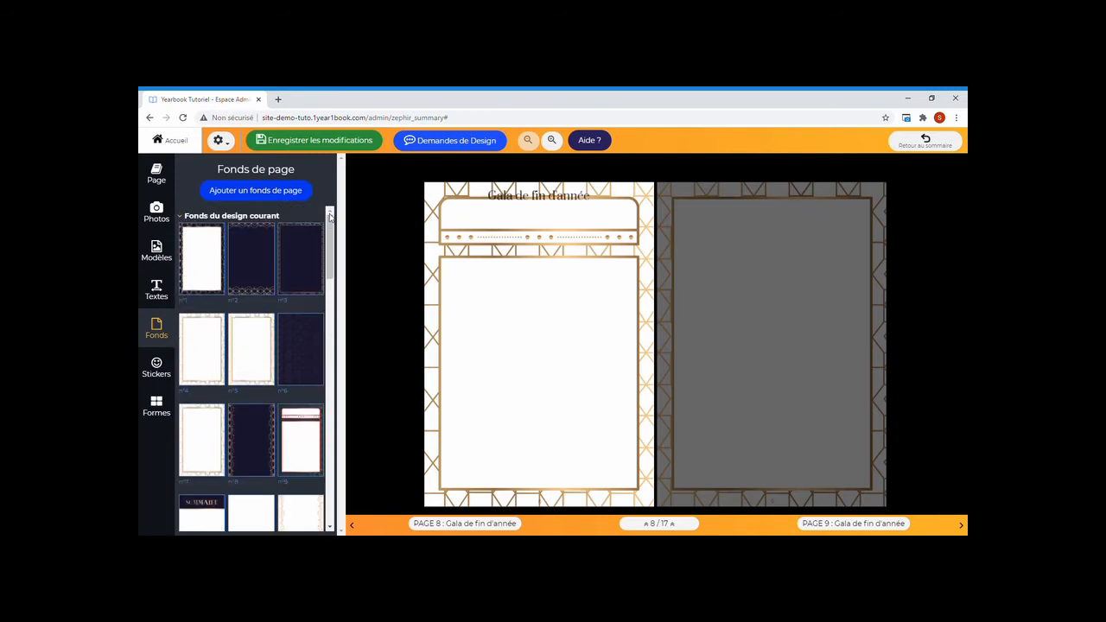
left_click(182, 217)
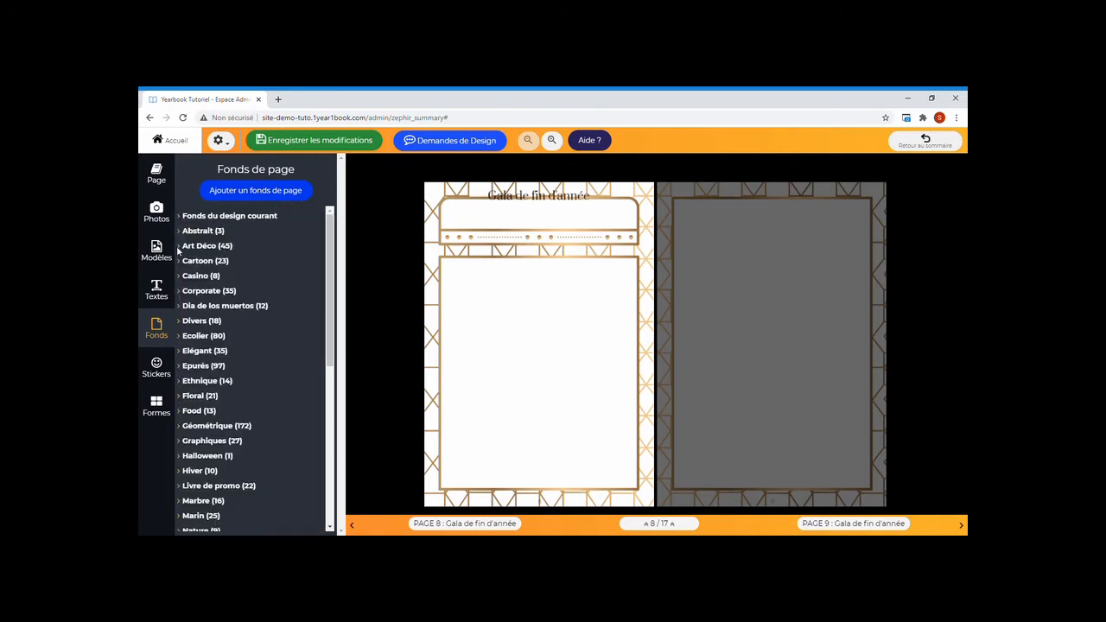
left_click(180, 247)
left_click(182, 216)
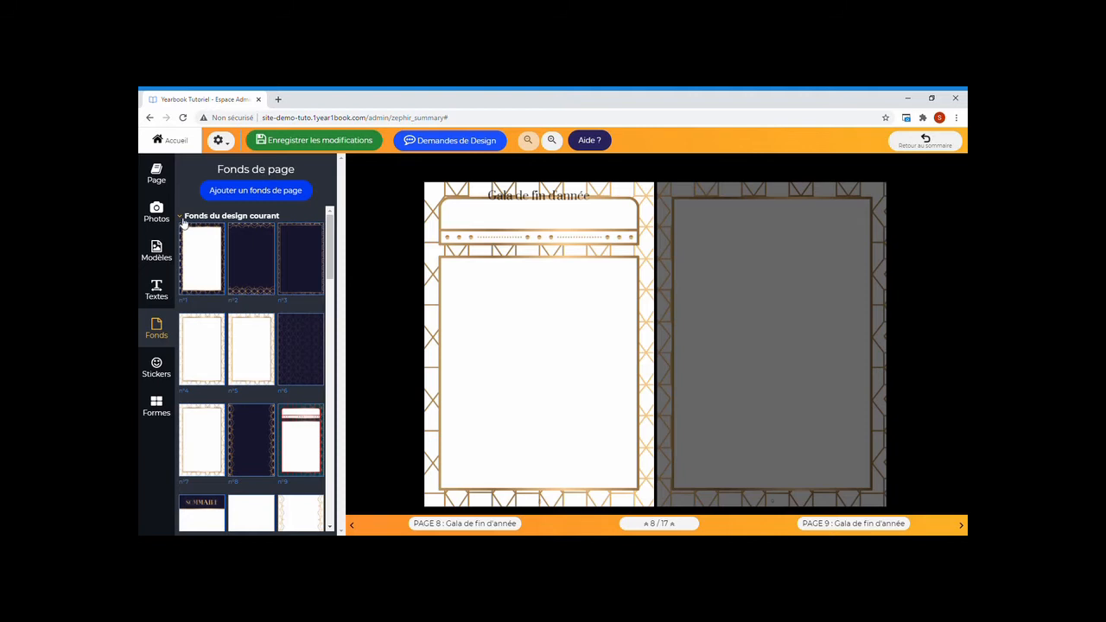
left_click(182, 221)
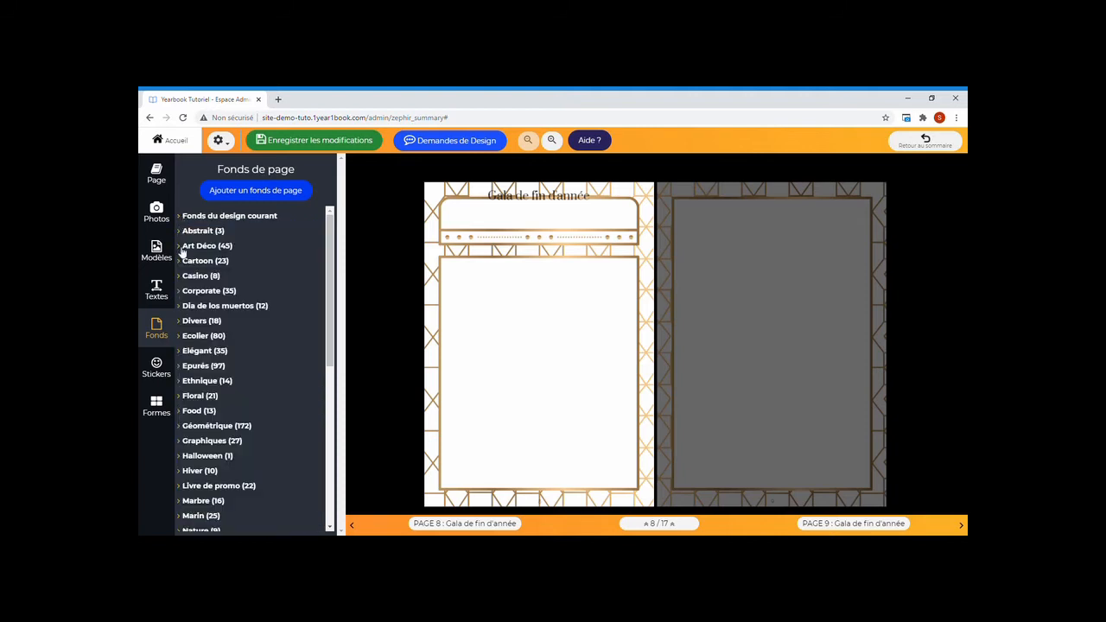
left_click(182, 248)
left_click(197, 278)
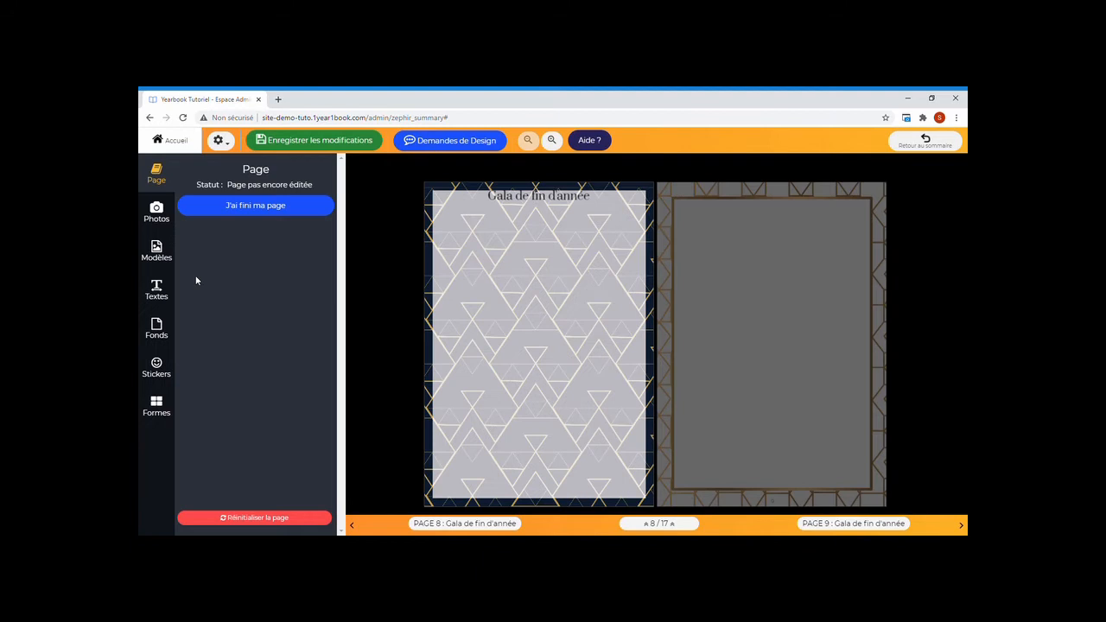
Step: Add the photo of the graduates in caps to page 8, placing it slightly enlarged below the title
left_click(159, 216)
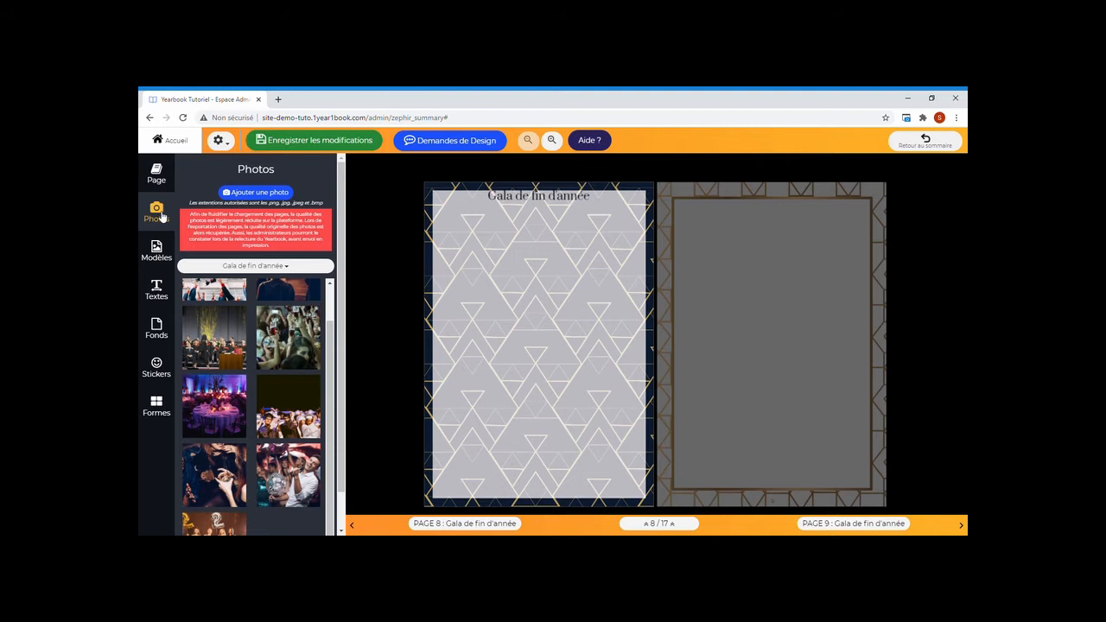
left_click(281, 382)
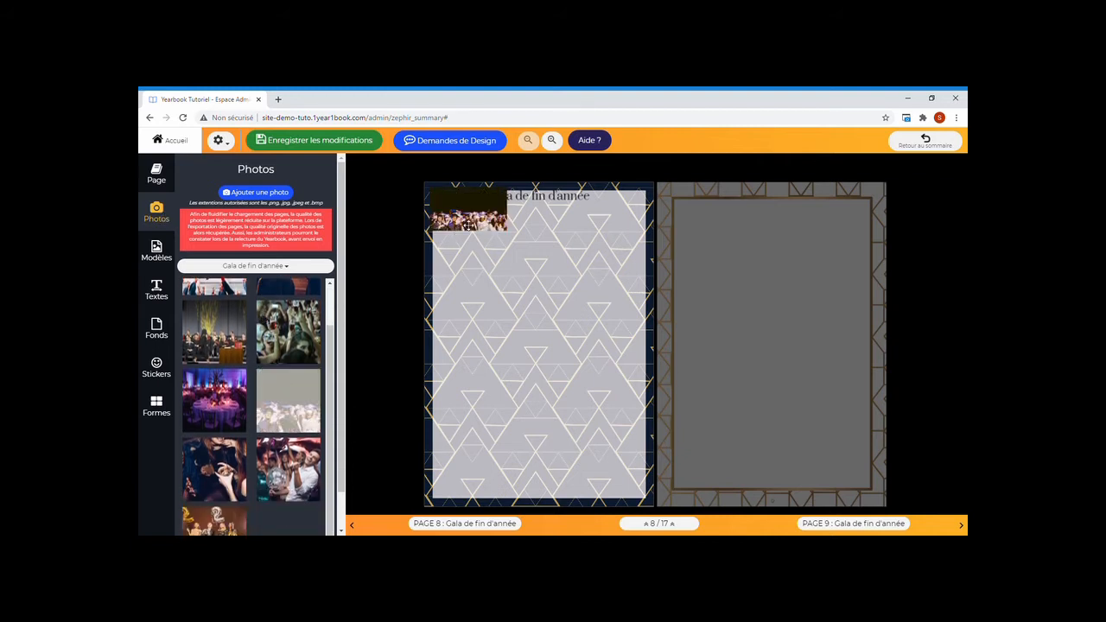
left_click_drag(475, 218, 547, 271)
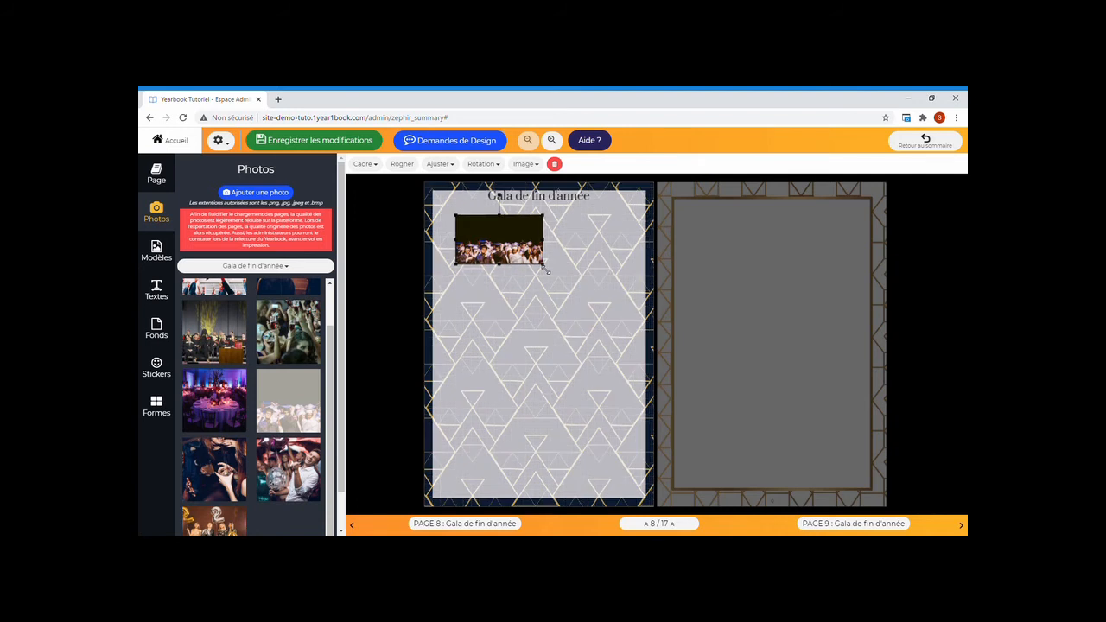
Step: Set the border size of the graduates photo to 10
left_click(367, 166)
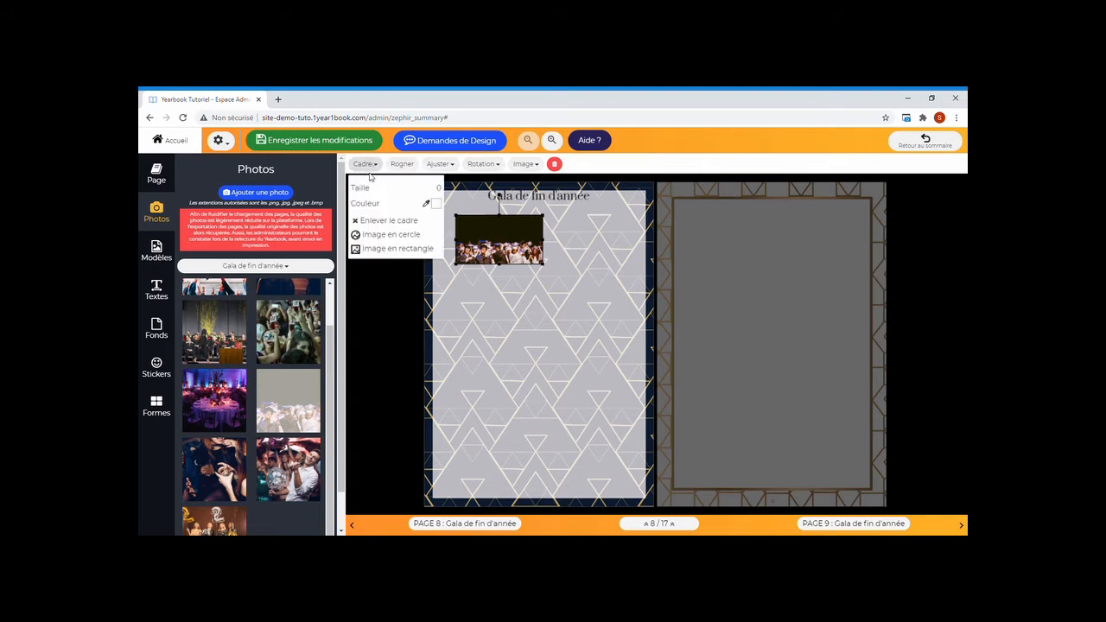
left_click(373, 191)
left_click(752, 341)
type("10")
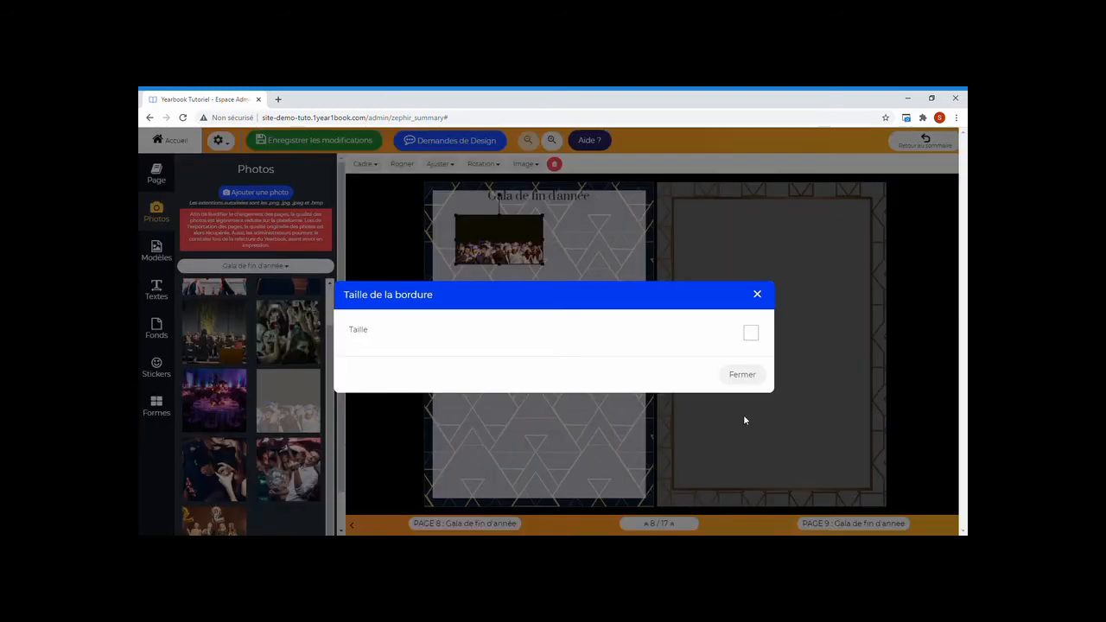
left_click(745, 375)
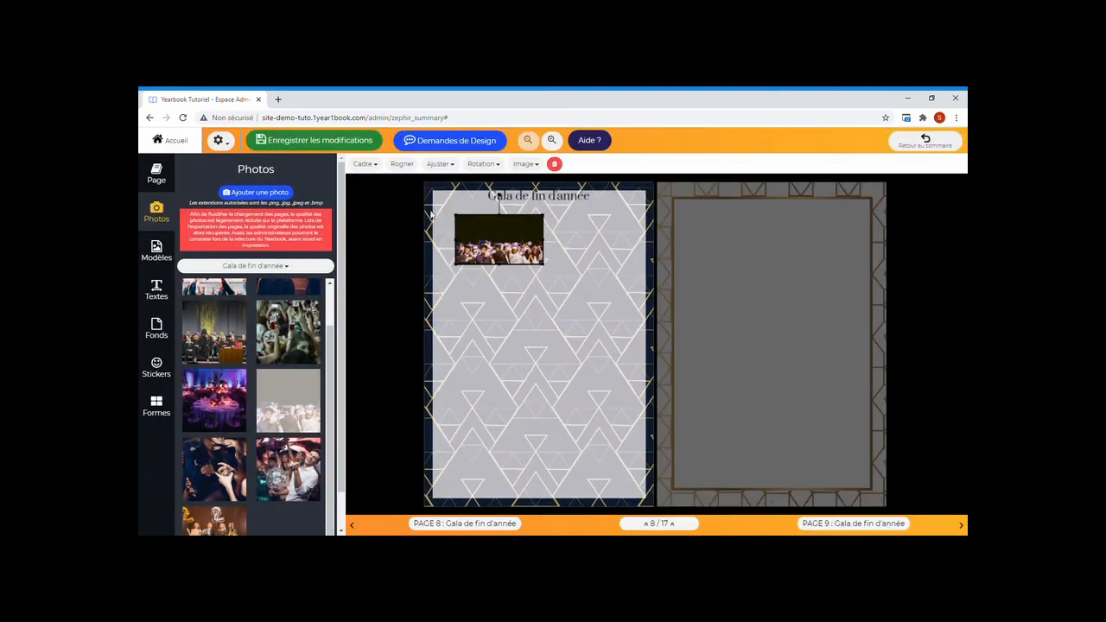
Step: Apply white as the border colour of the graduates photo and check the frame up close
left_click(365, 164)
left_click(437, 208)
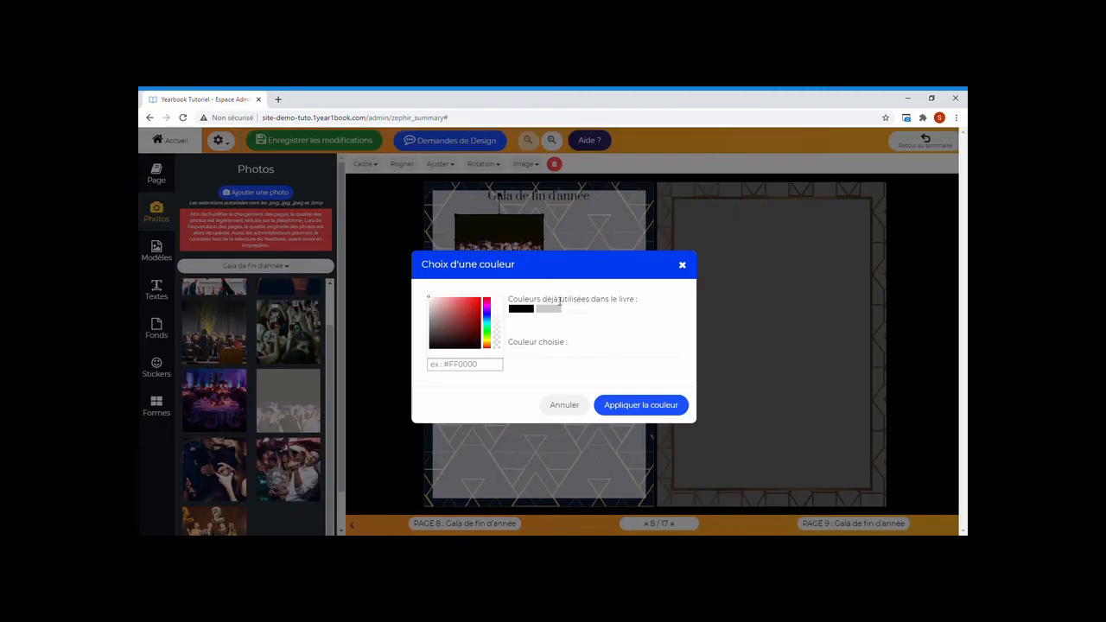
left_click(646, 402)
left_click(576, 267)
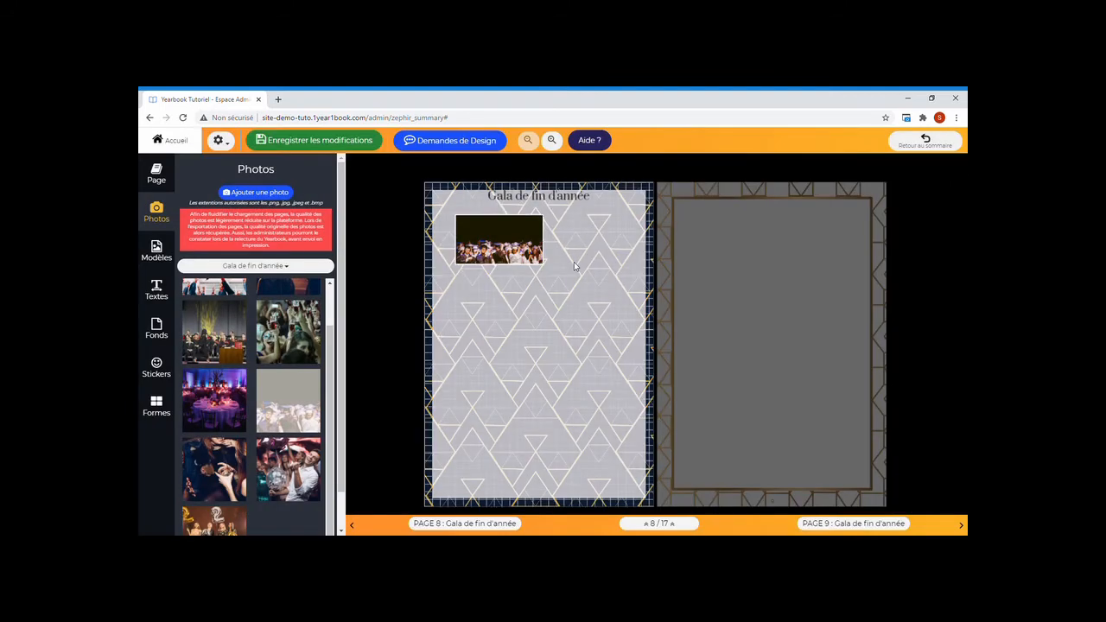
left_click(553, 142)
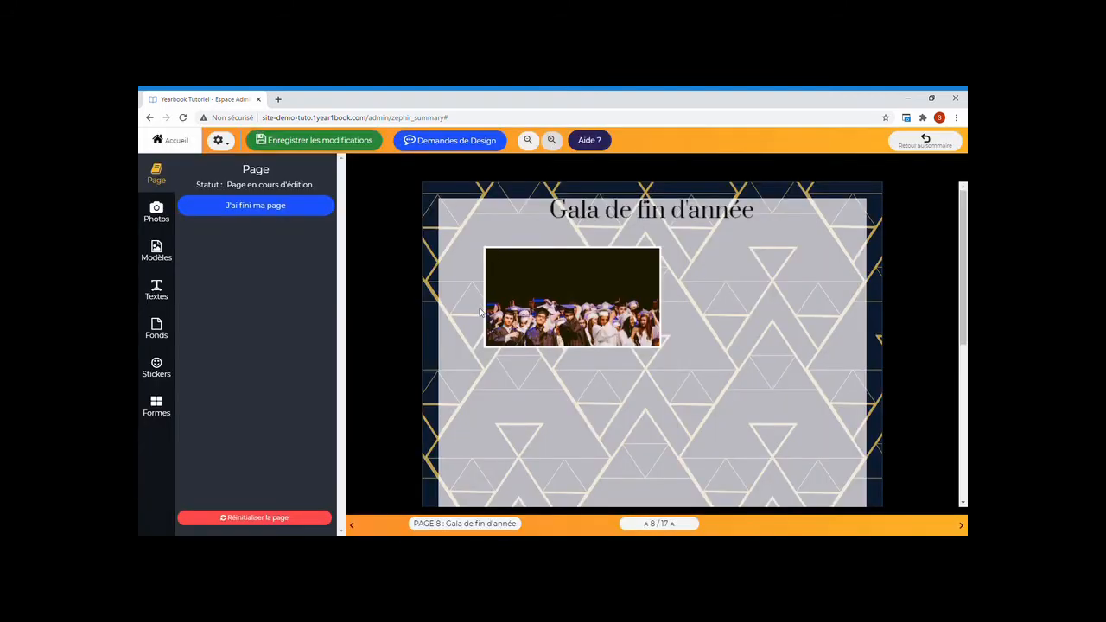
left_click(529, 141)
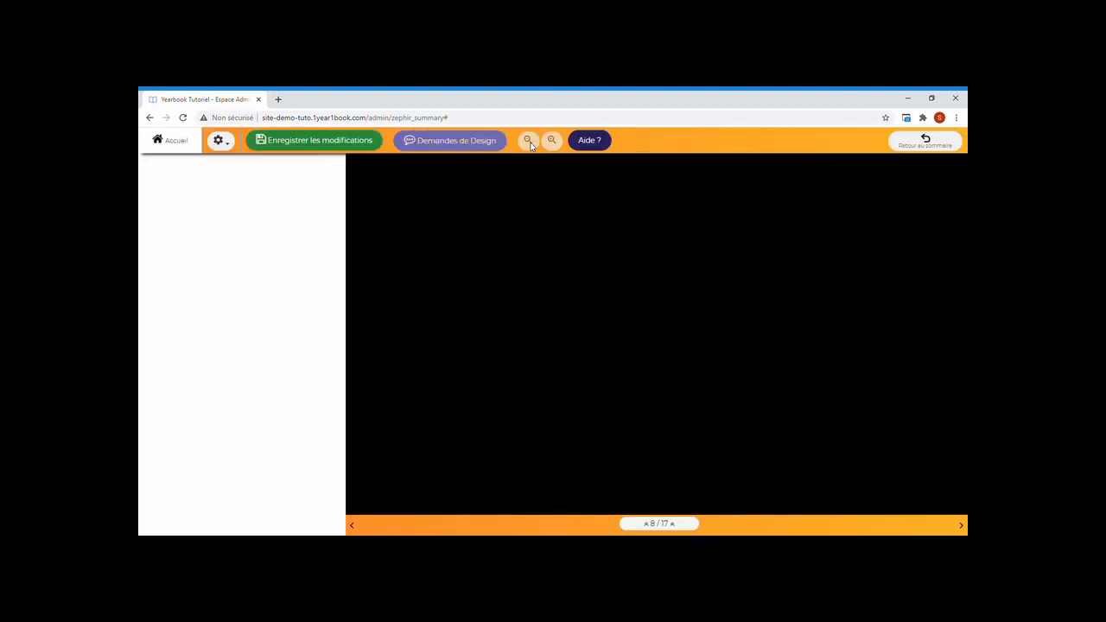
Step: Try the circular image shape on the graduates photo and remove that frame again
left_click(514, 242)
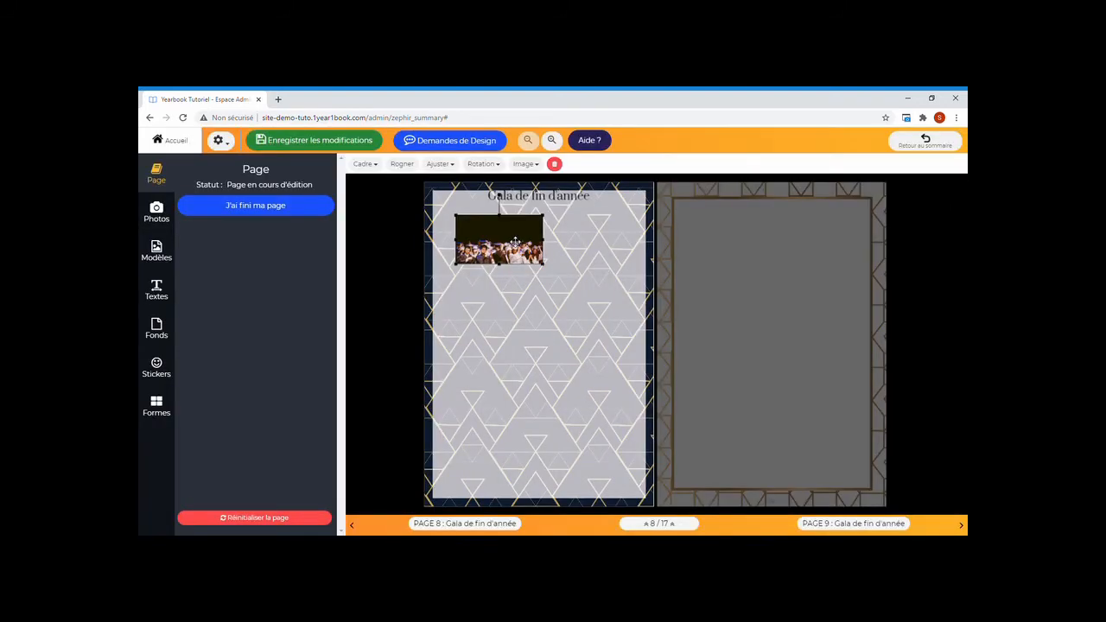
left_click(375, 165)
left_click(380, 234)
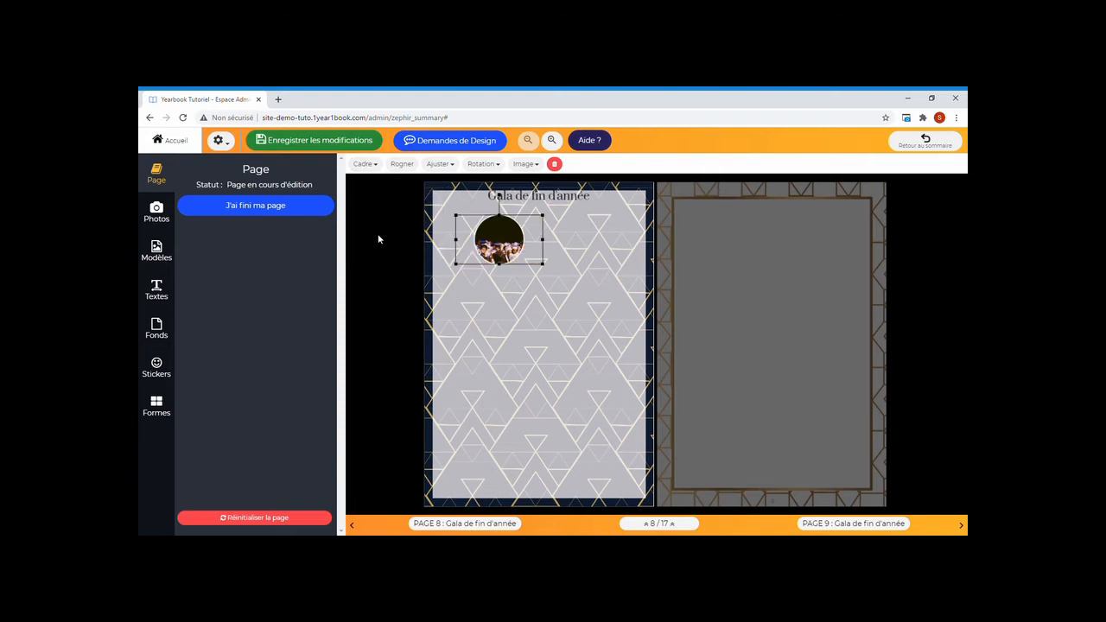
left_click(375, 165)
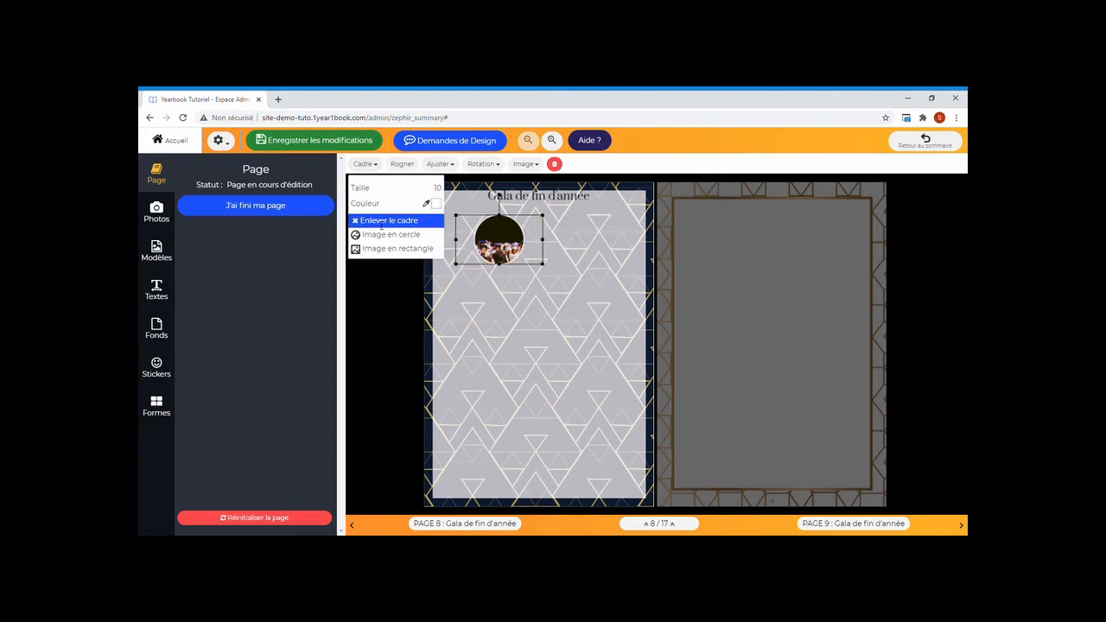
left_click(377, 220)
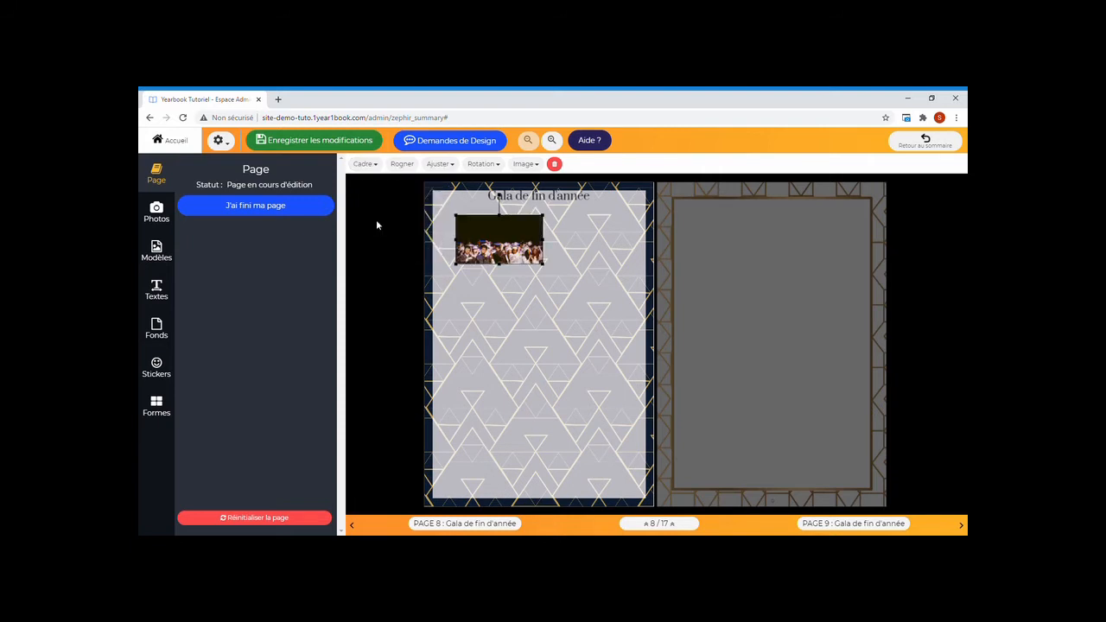
Step: Crop the empty dark area above the graduates out of the photo, keeping its full width, and save the page changes
left_click(402, 163)
left_click_drag(558, 282, 554, 318)
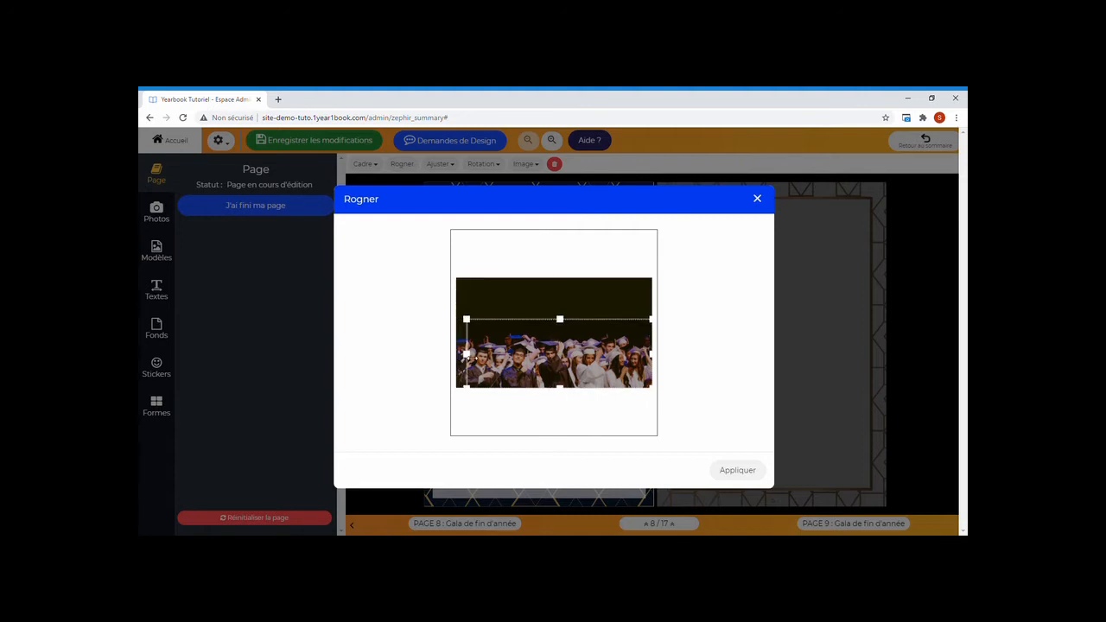
mouse_move(551, 362)
left_mouse_down()
mouse_move(551, 337)
mouse_move(550, 363)
left_mouse_up()
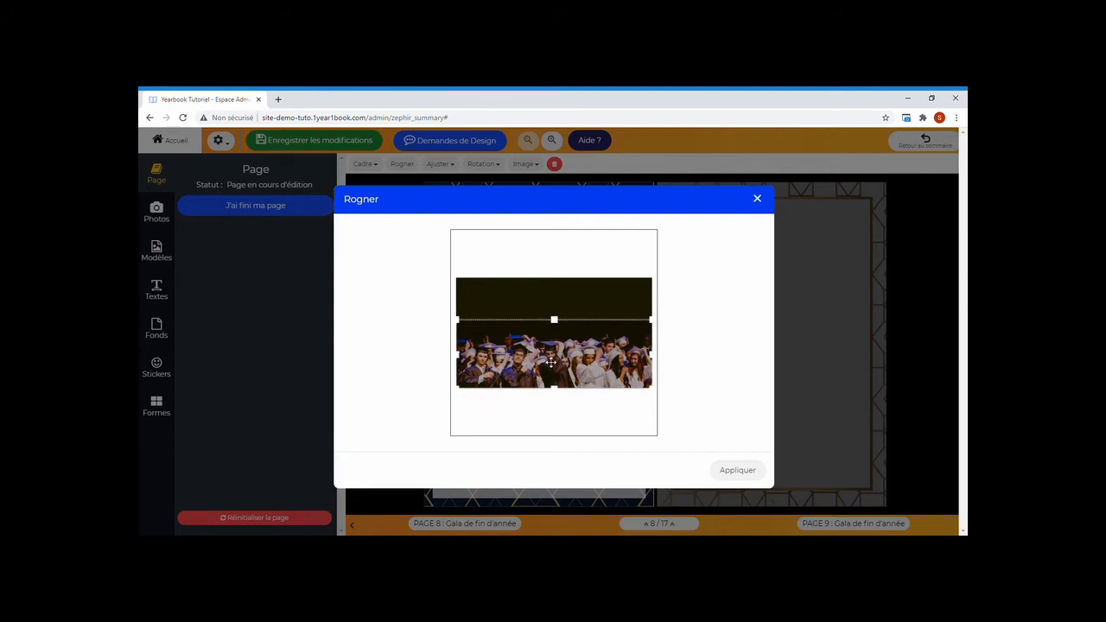
left_click(734, 469)
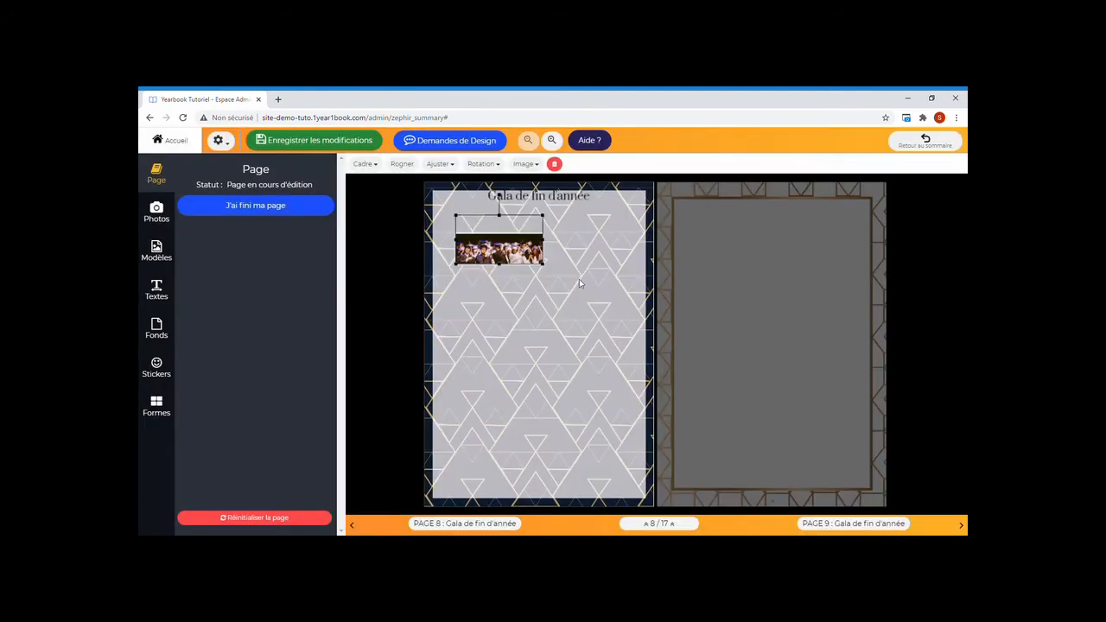
left_click(574, 269)
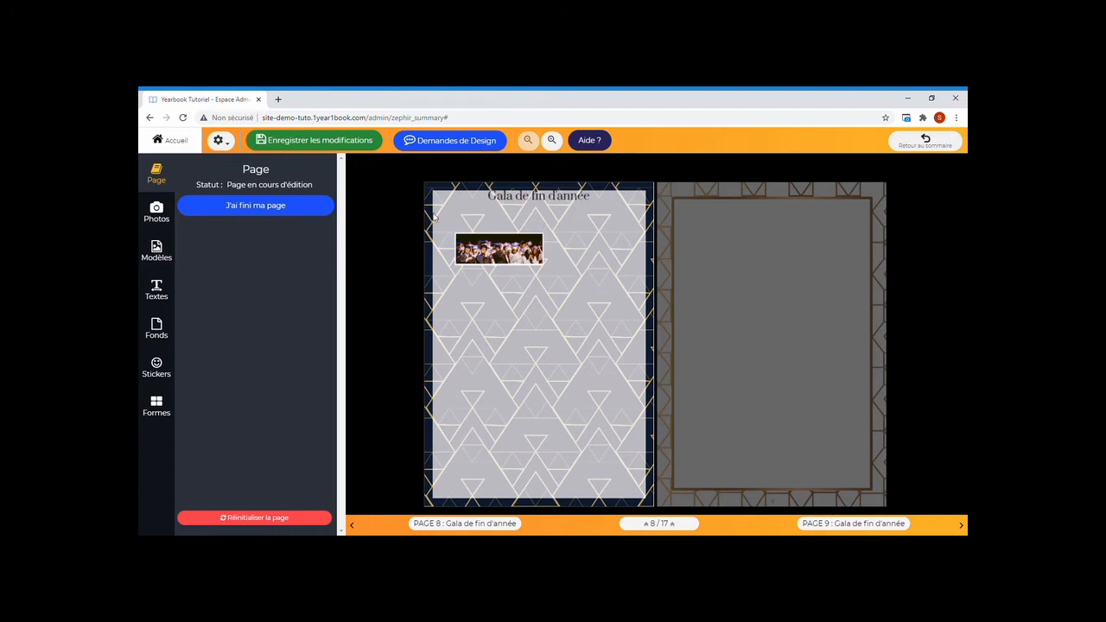
left_click(329, 149)
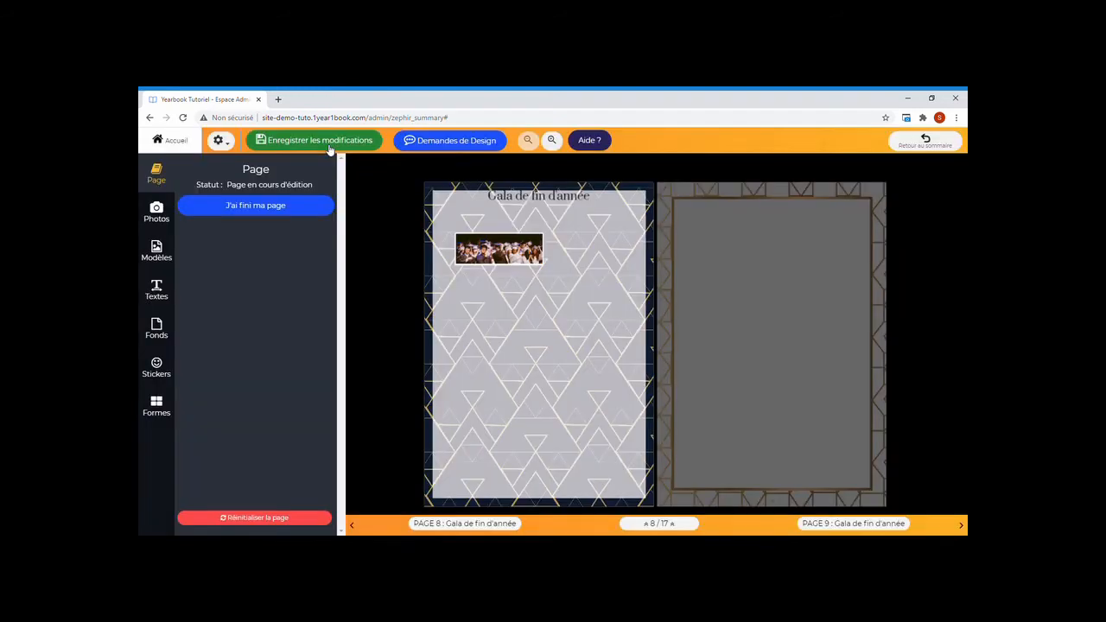
Step: Add the ceremony stage photo and the tossed graduation caps photo from the Gala de fin d'année album to page 8, and save
left_click(158, 212)
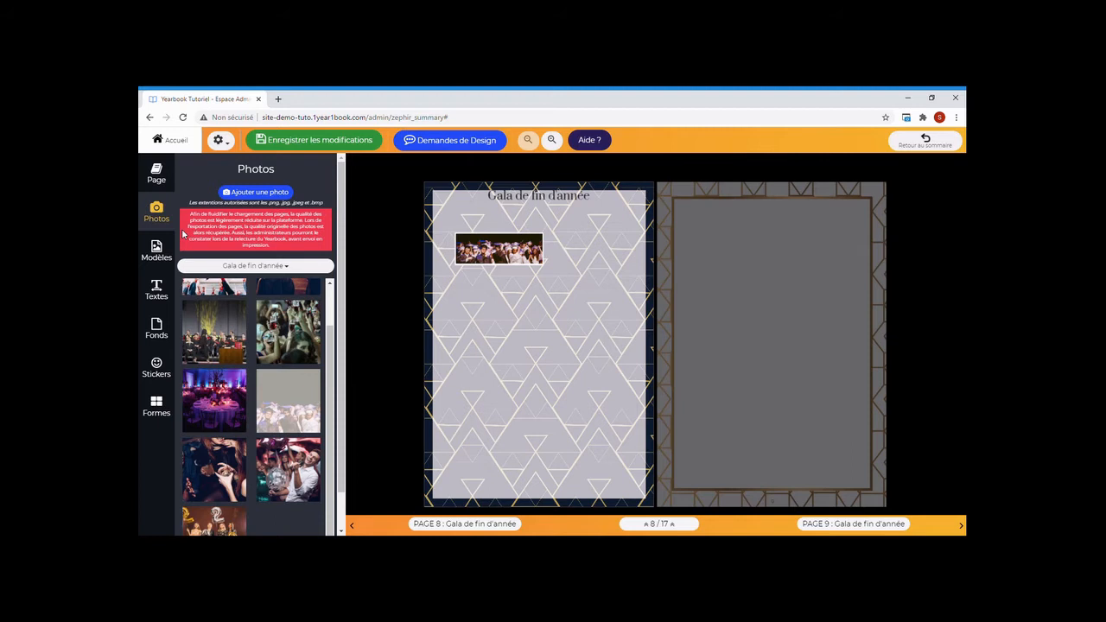
left_click(227, 344)
left_click(229, 289)
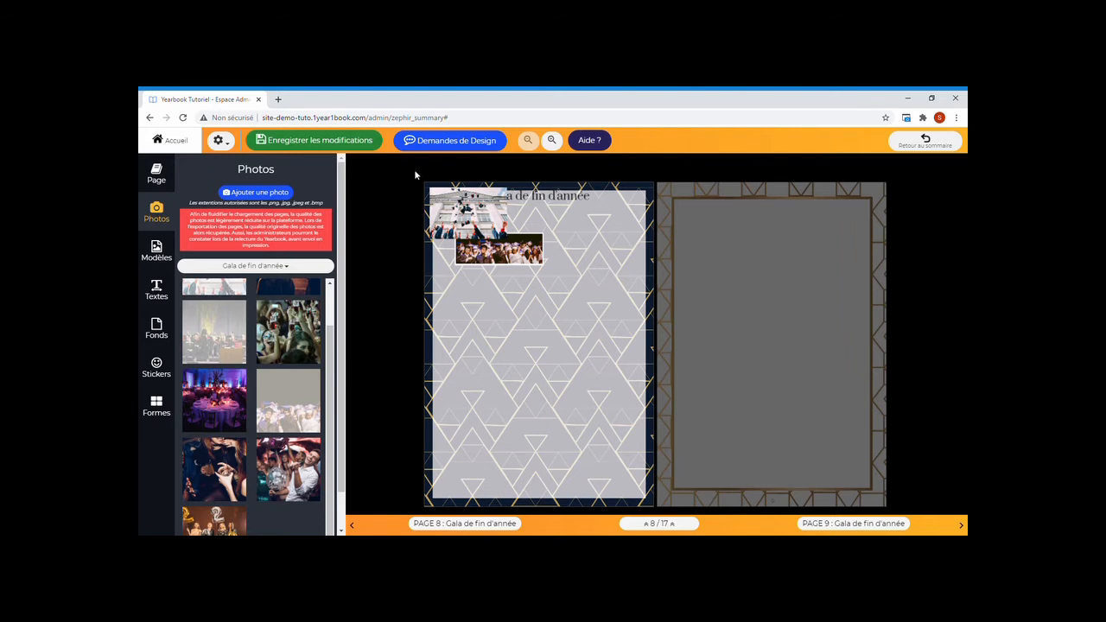
left_click(356, 145)
Step: Browse the available page templates and apply recommended template n°1 to page 8
left_click(158, 252)
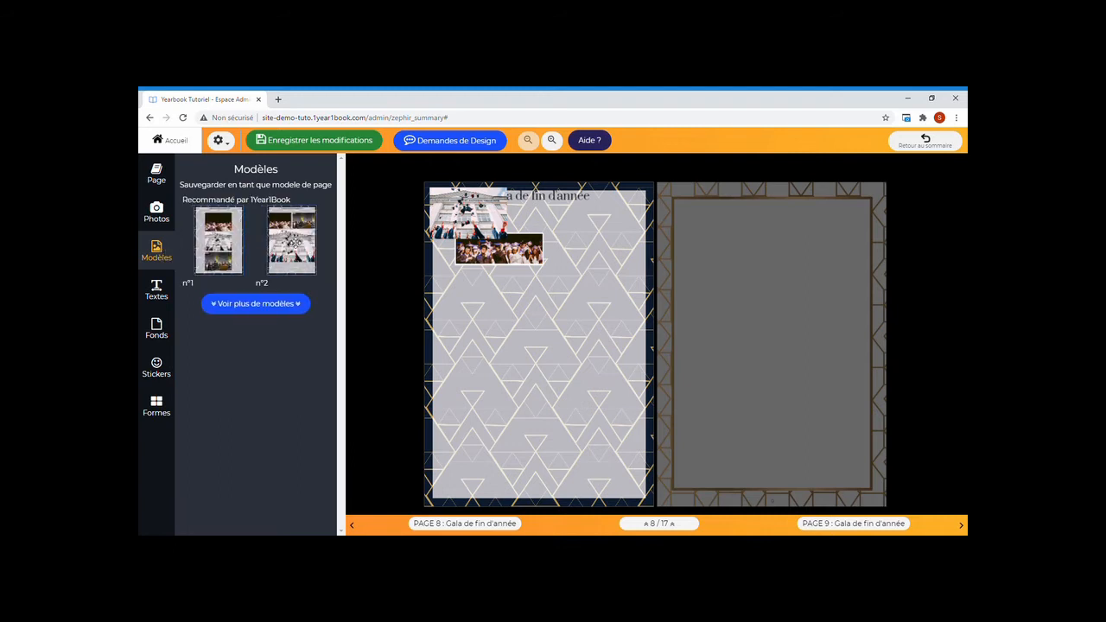
left_click(257, 303)
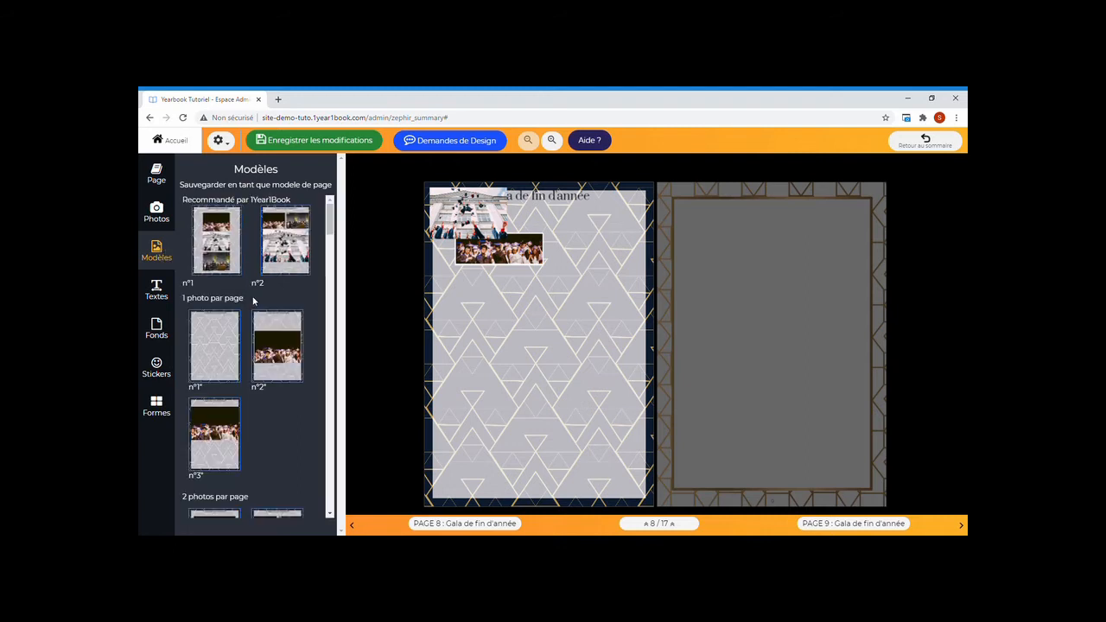
mouse_move(333, 222)
left_mouse_down()
mouse_move(327, 298)
mouse_move(334, 218)
left_mouse_up()
left_click(219, 245)
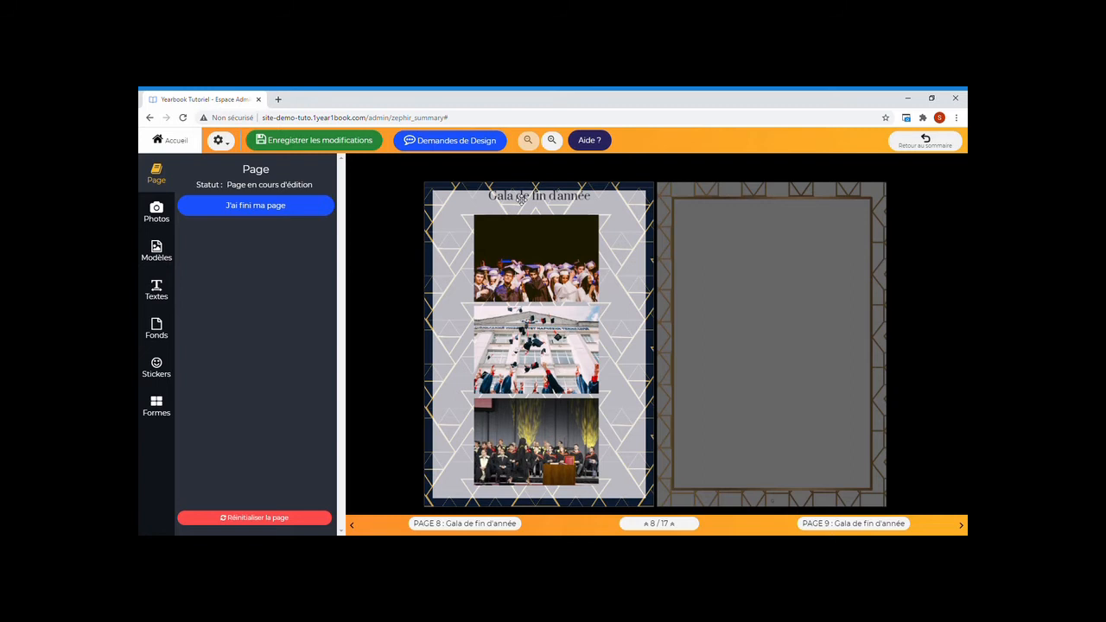
Step: Move the page 8 title slightly down and format it in the Caveatbrush font at 39pt
left_click_drag(520, 199, 520, 206)
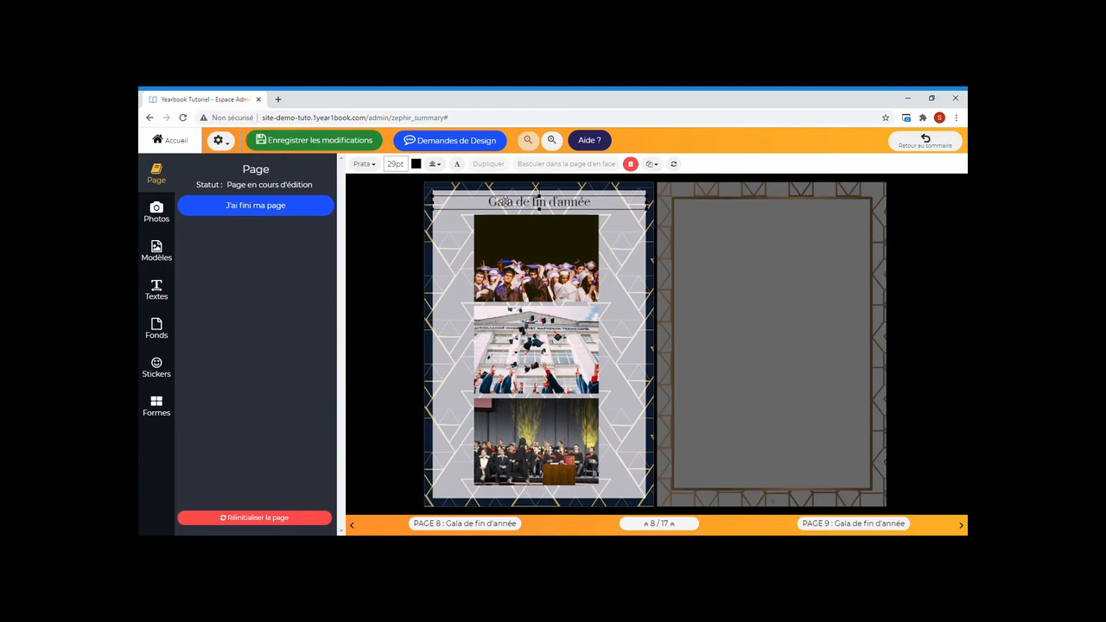
left_click(364, 165)
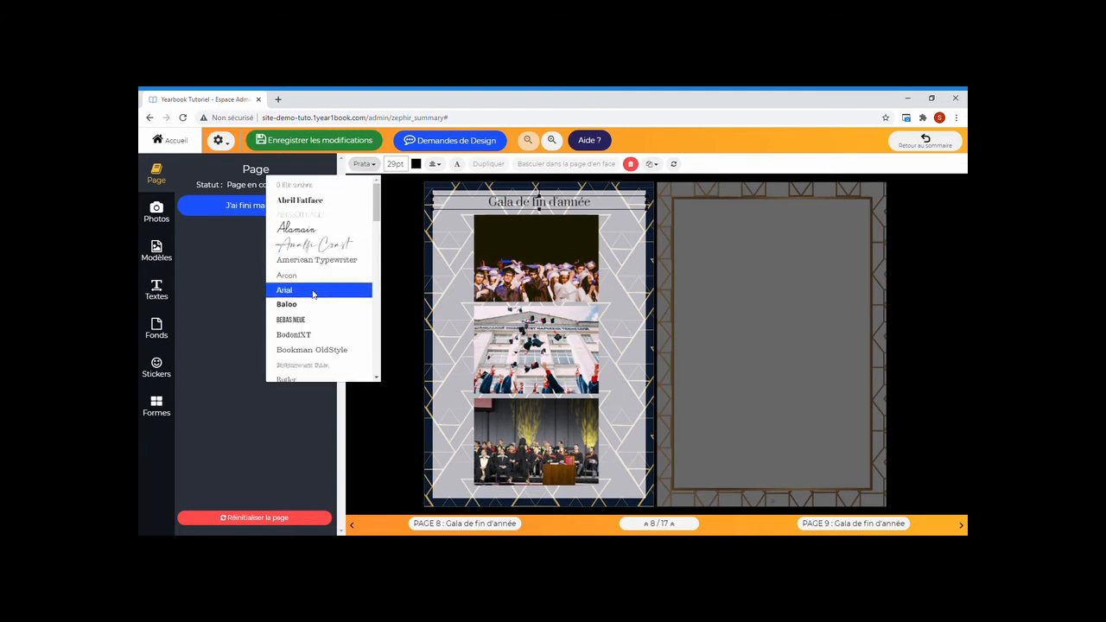
scroll(307, 290, "down", 1)
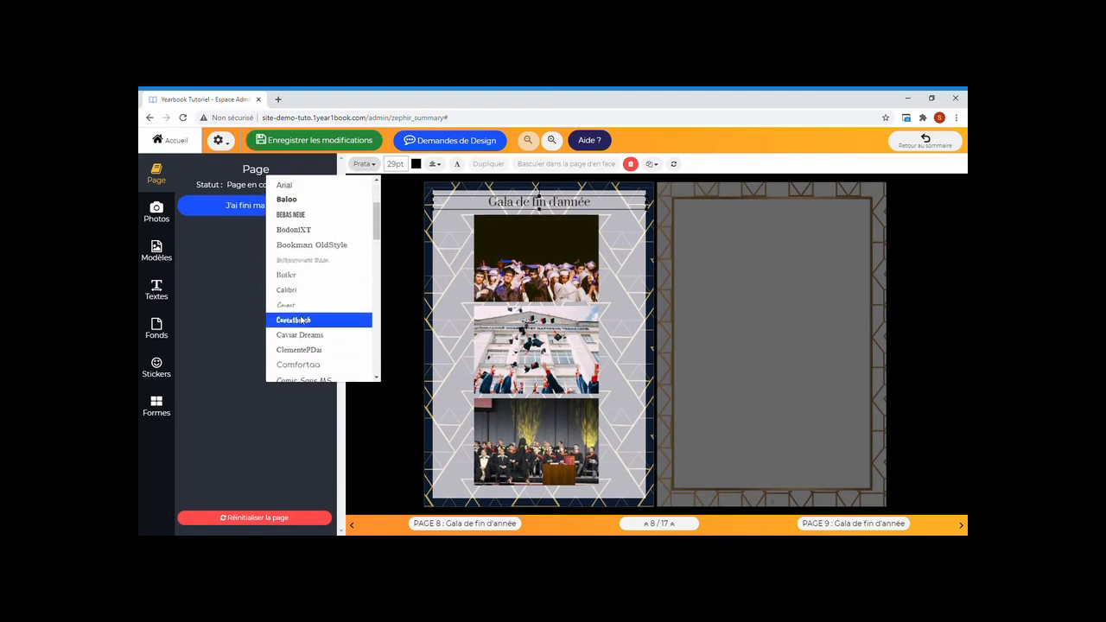
left_click(299, 319)
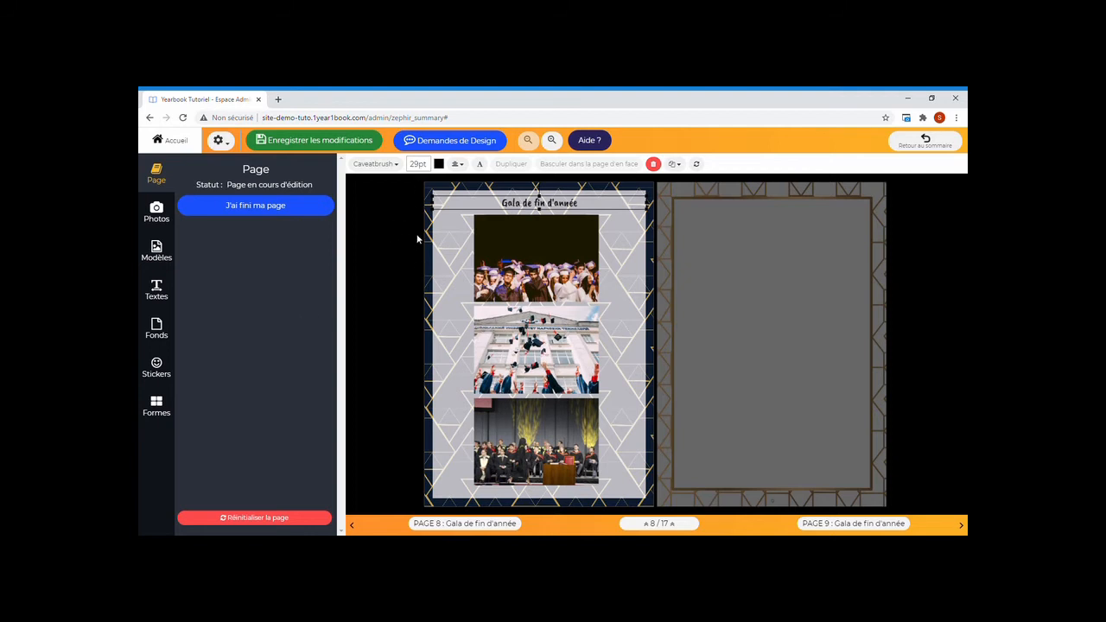
key("Up")
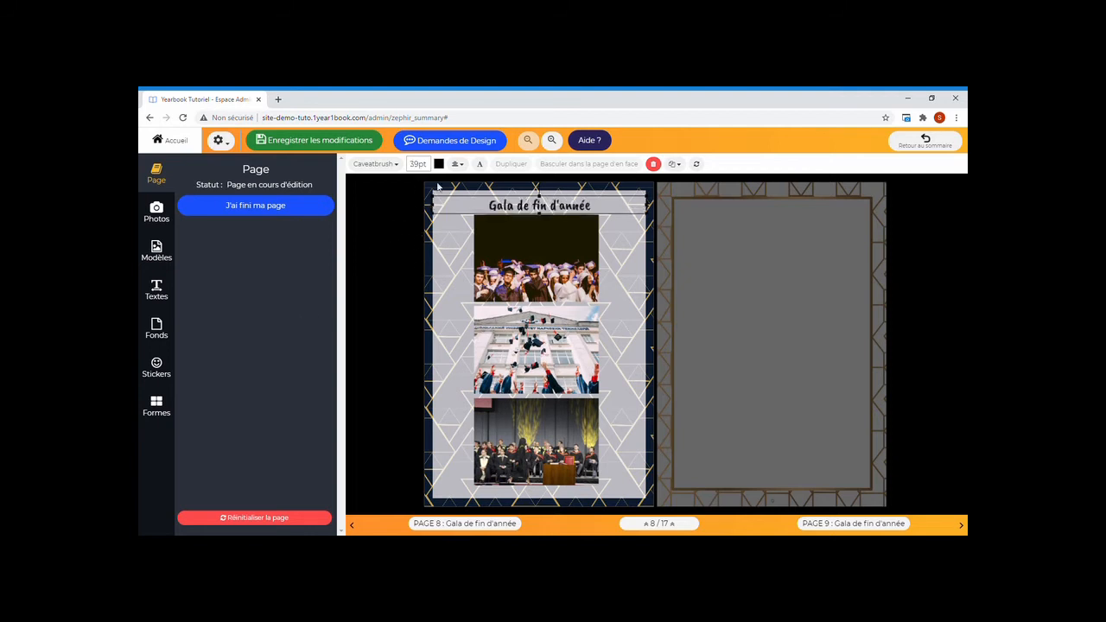
left_click(440, 164)
left_click(564, 404)
left_click(456, 164)
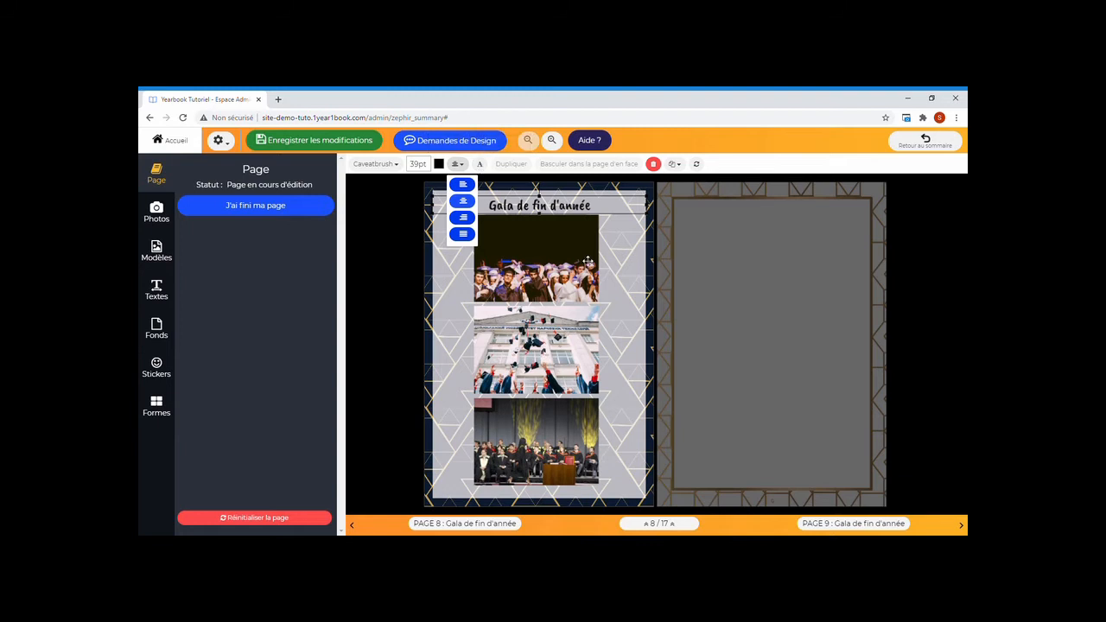
left_click(634, 274)
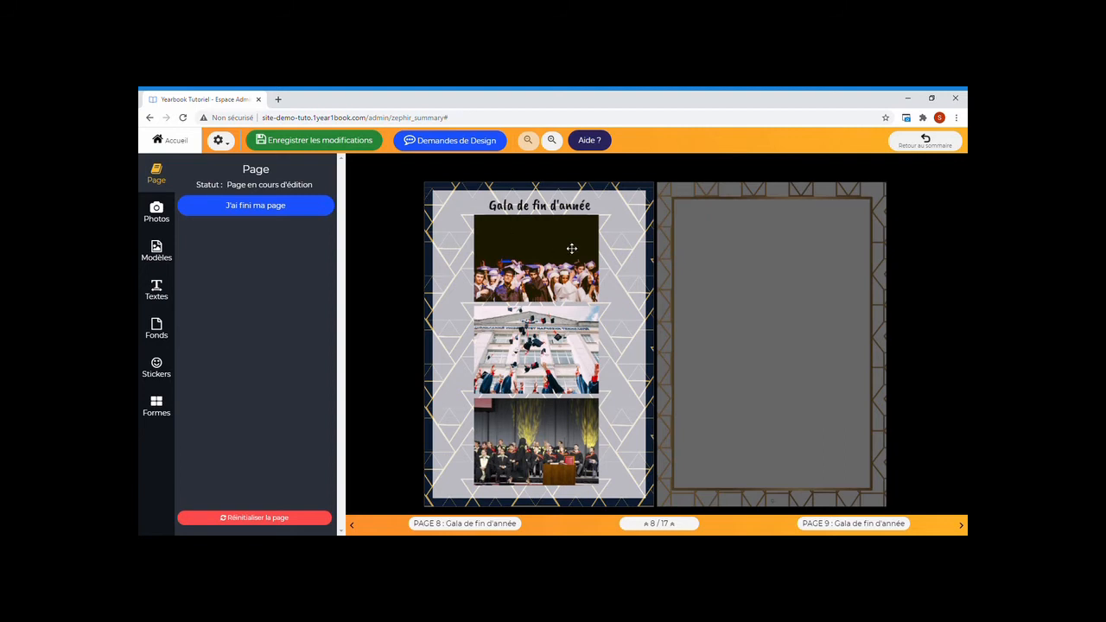
Step: Remove the frame from the graduates photo on page 8
left_click(571, 248)
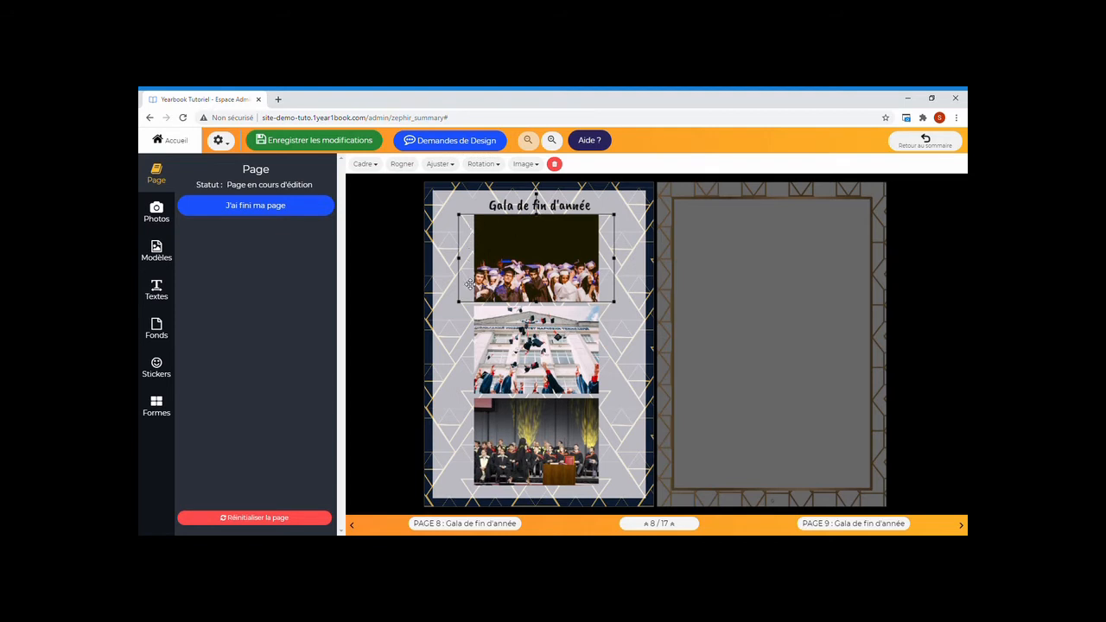
left_click(379, 166)
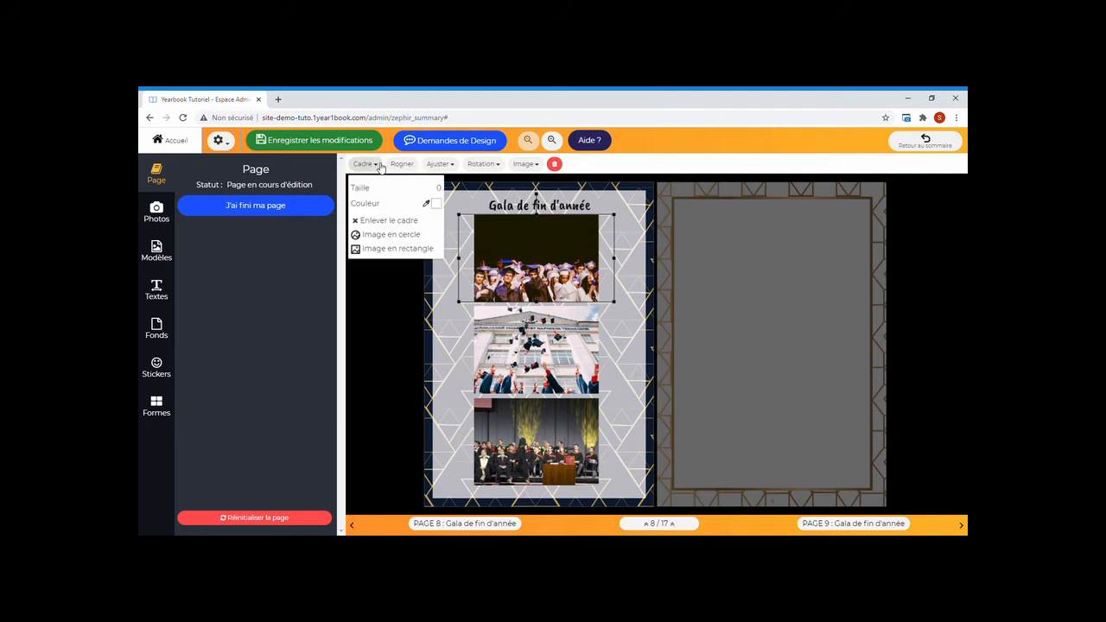
left_click(378, 218)
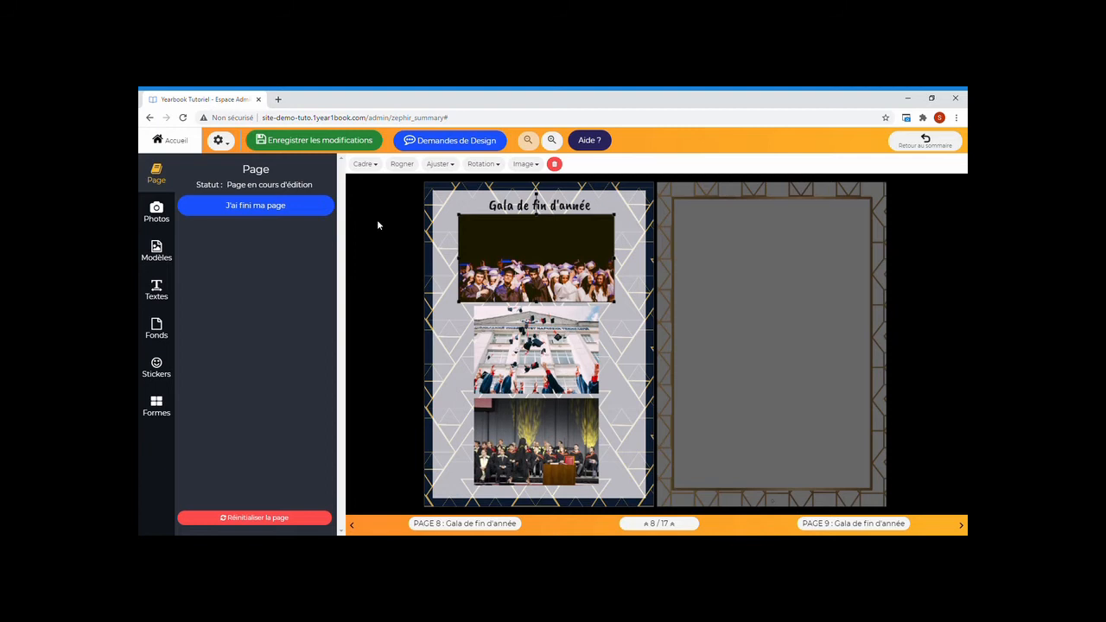
Step: Crop the dark area above the graduates out of the photo and move the photo up to just below the title
left_click(404, 164)
left_click_drag(554, 280, 557, 327)
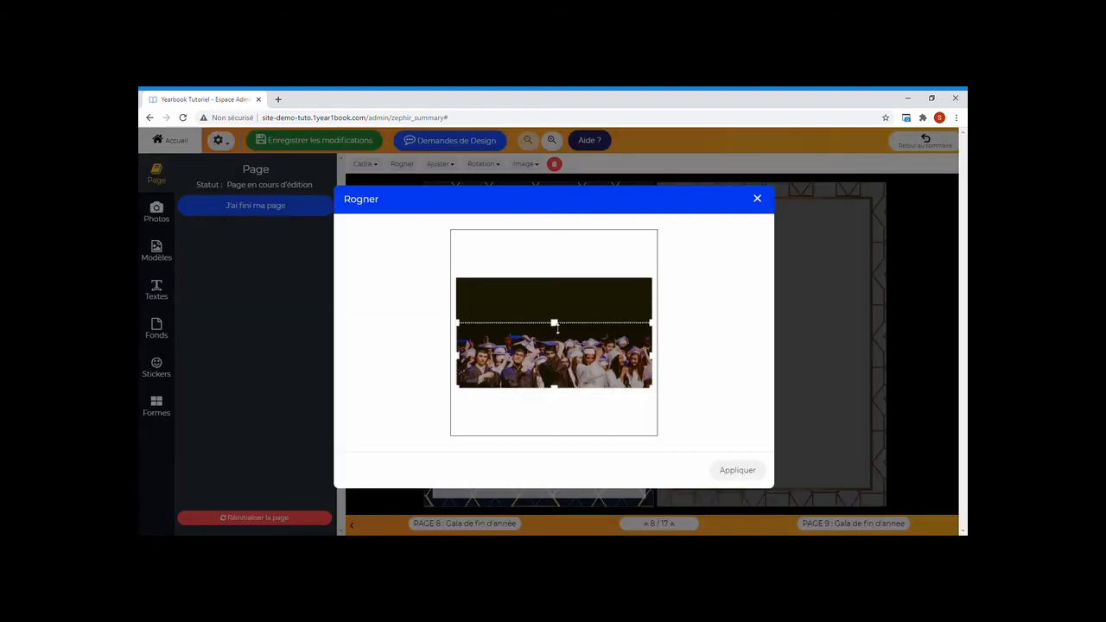
left_click(736, 470)
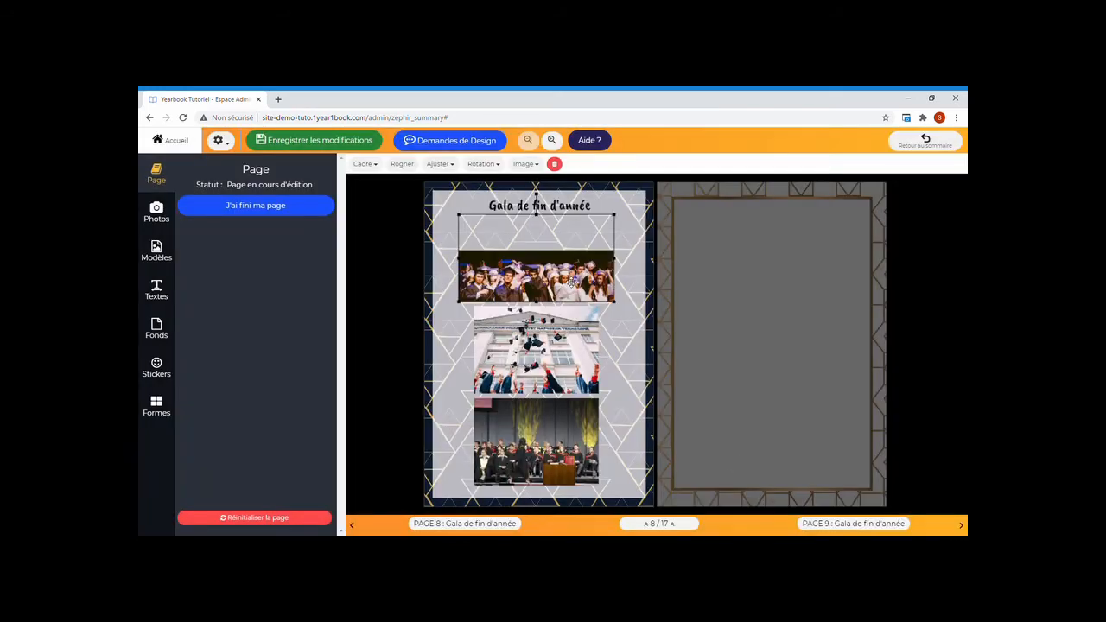
left_click_drag(574, 282, 556, 247)
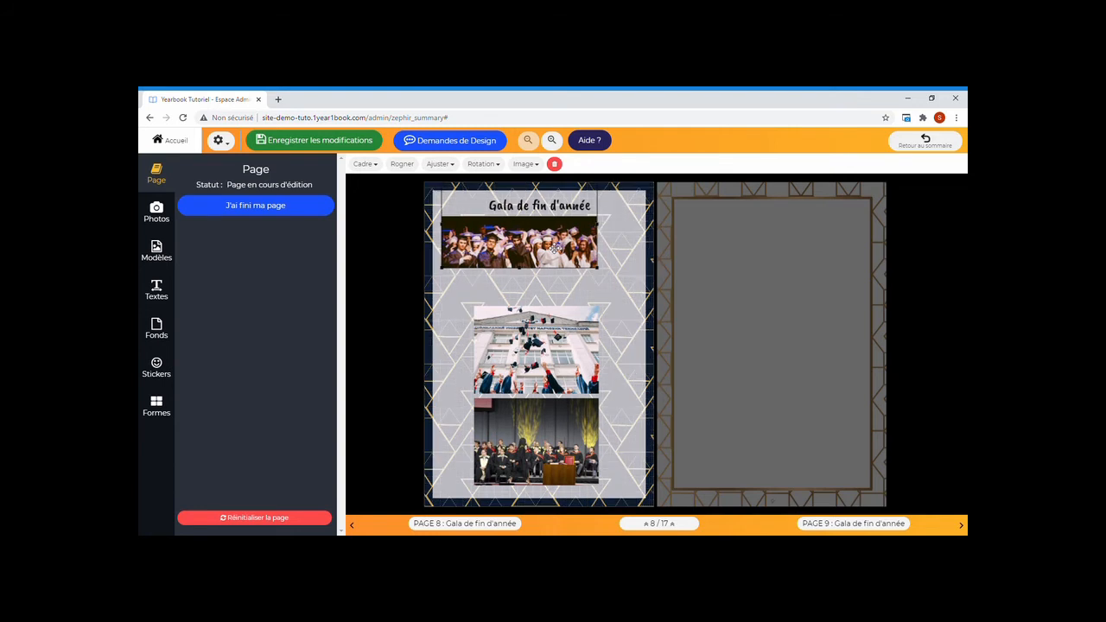
left_click(607, 311)
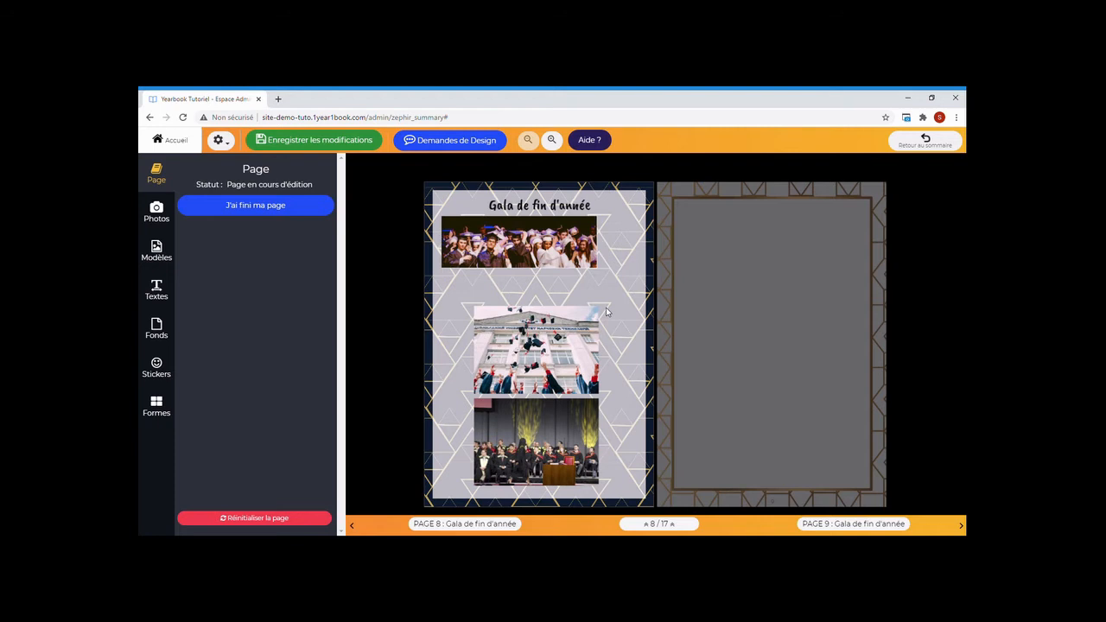
Step: Swap the tossed caps photo with the ceremony stage photo on page 8
left_click(555, 343)
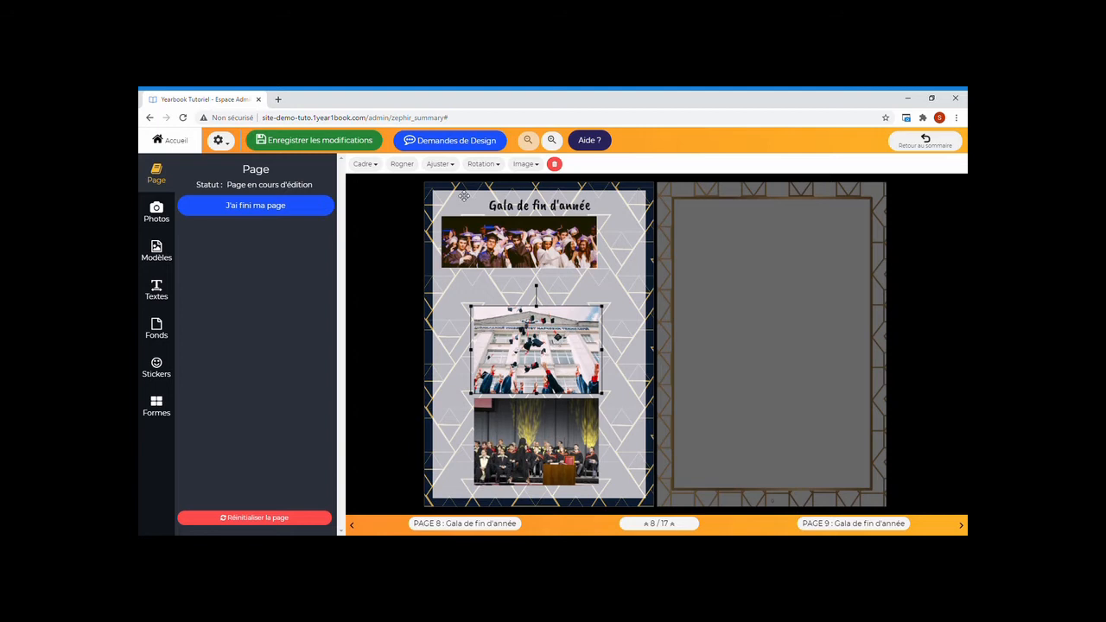
left_click(516, 165)
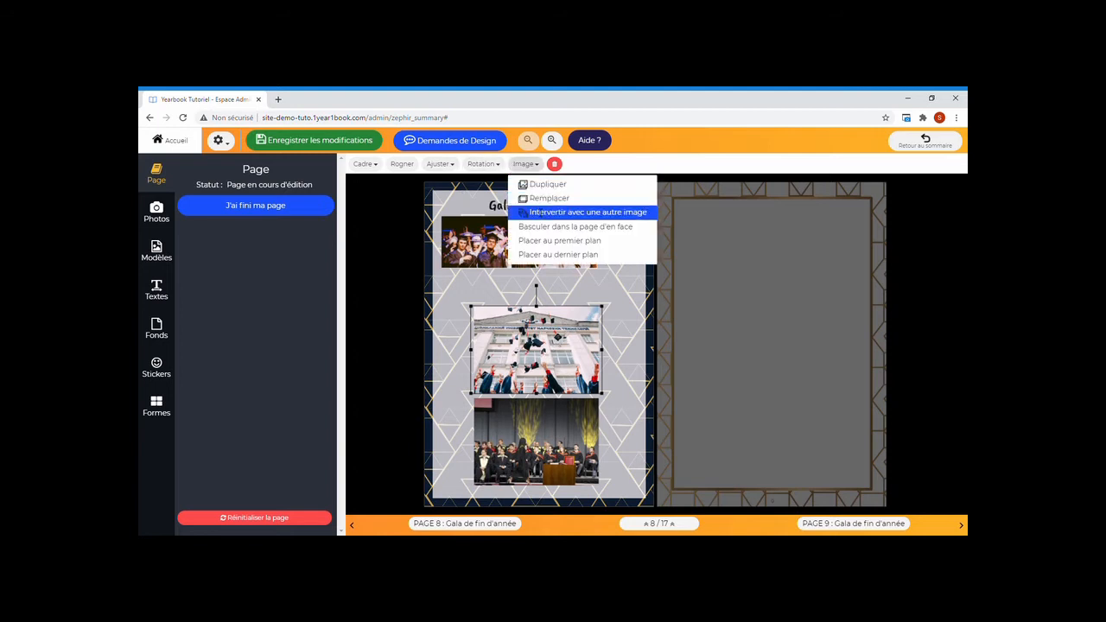
left_click(577, 212)
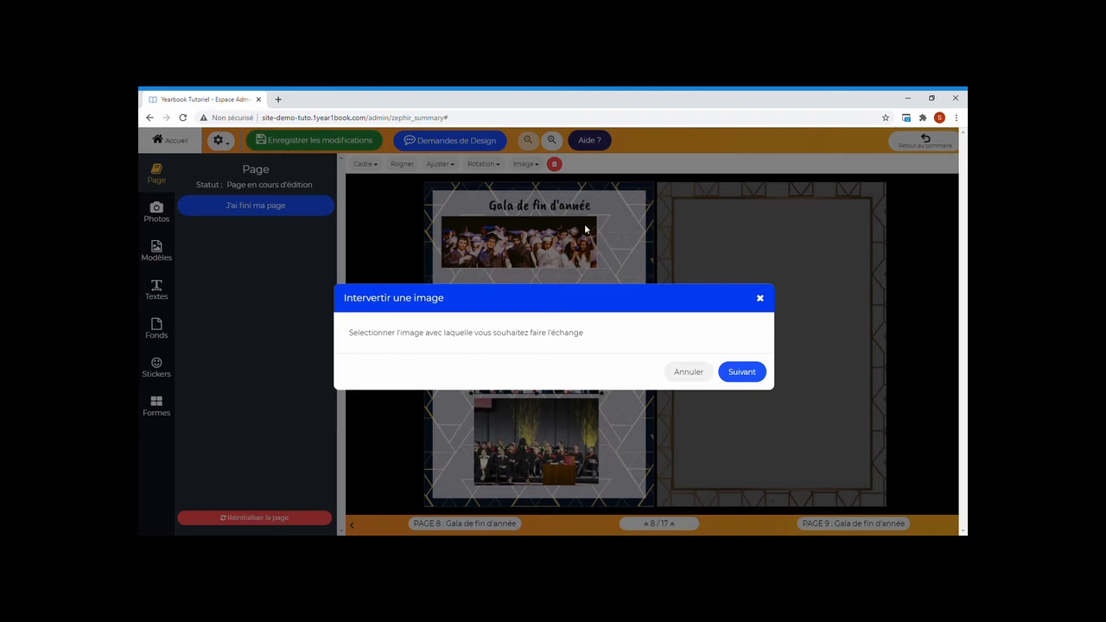
left_click(742, 371)
left_click(562, 446)
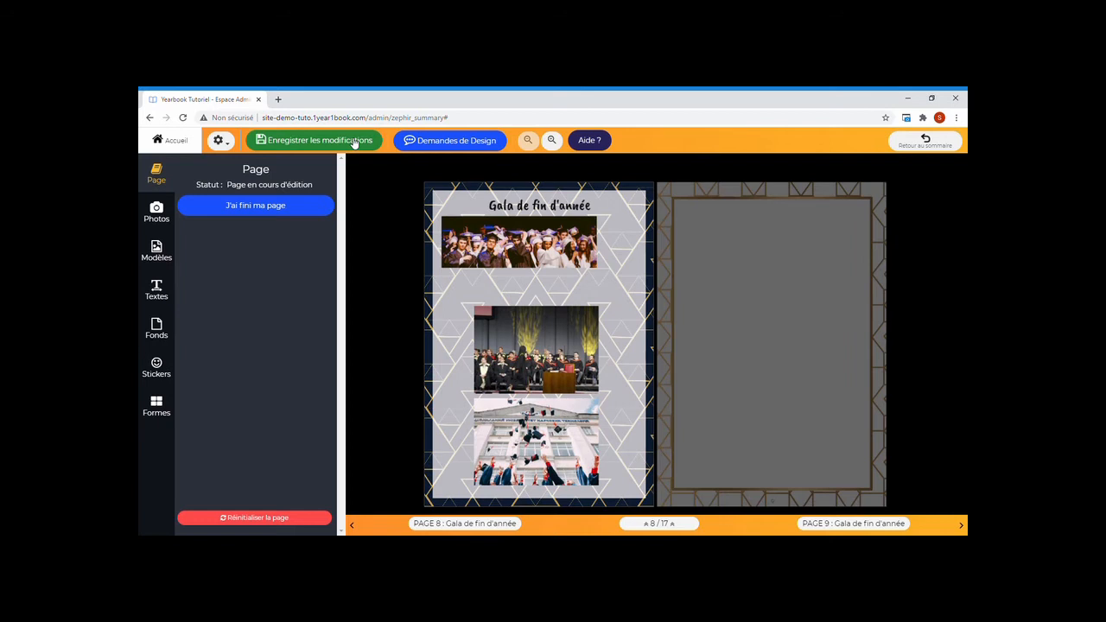
Step: Try to apply the same-size adjustment with only the graduates photo selected
left_click(500, 247)
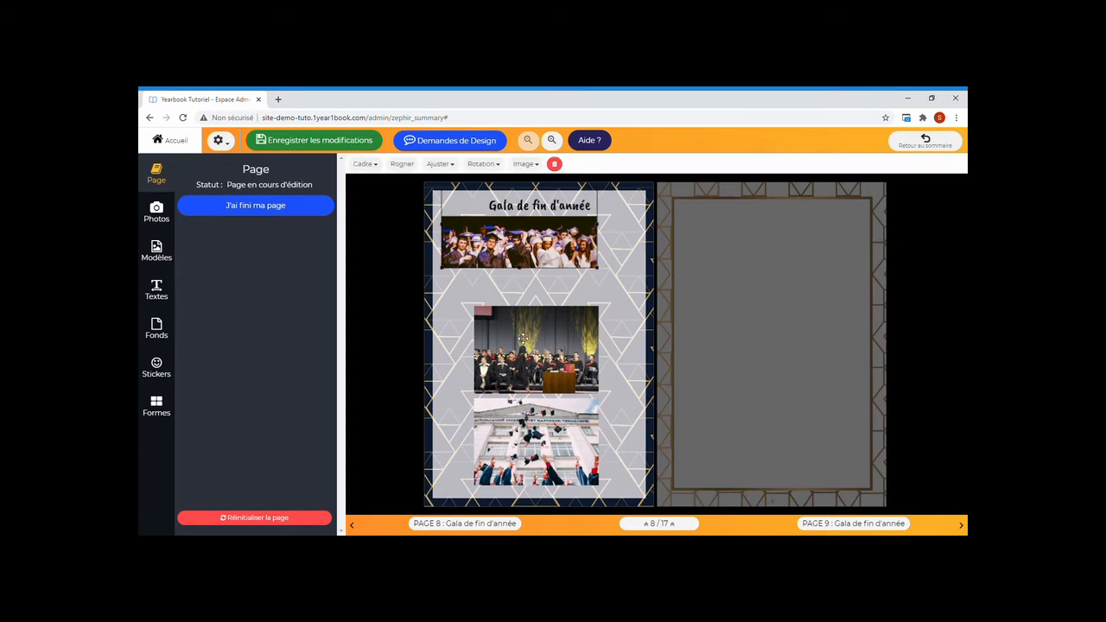
left_click(448, 165)
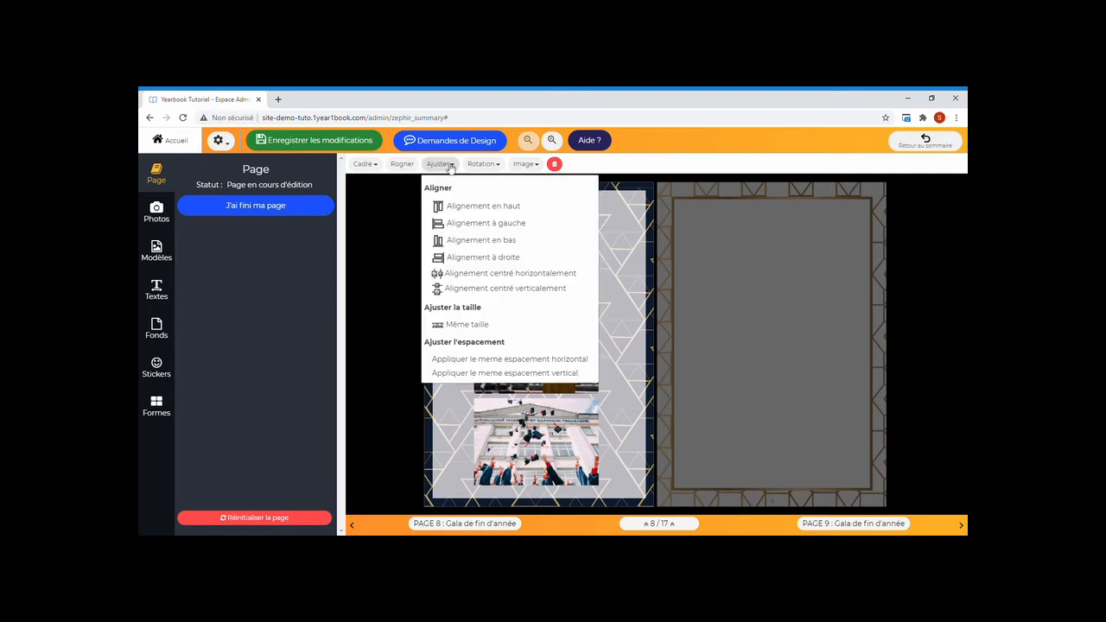
left_click(464, 325)
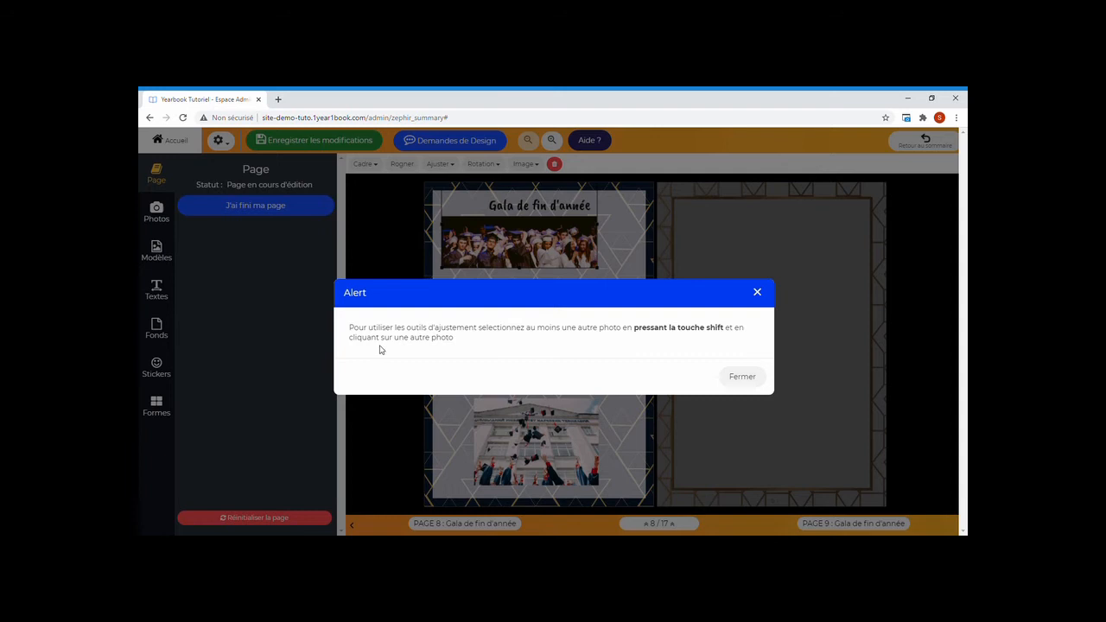
left_click(738, 377)
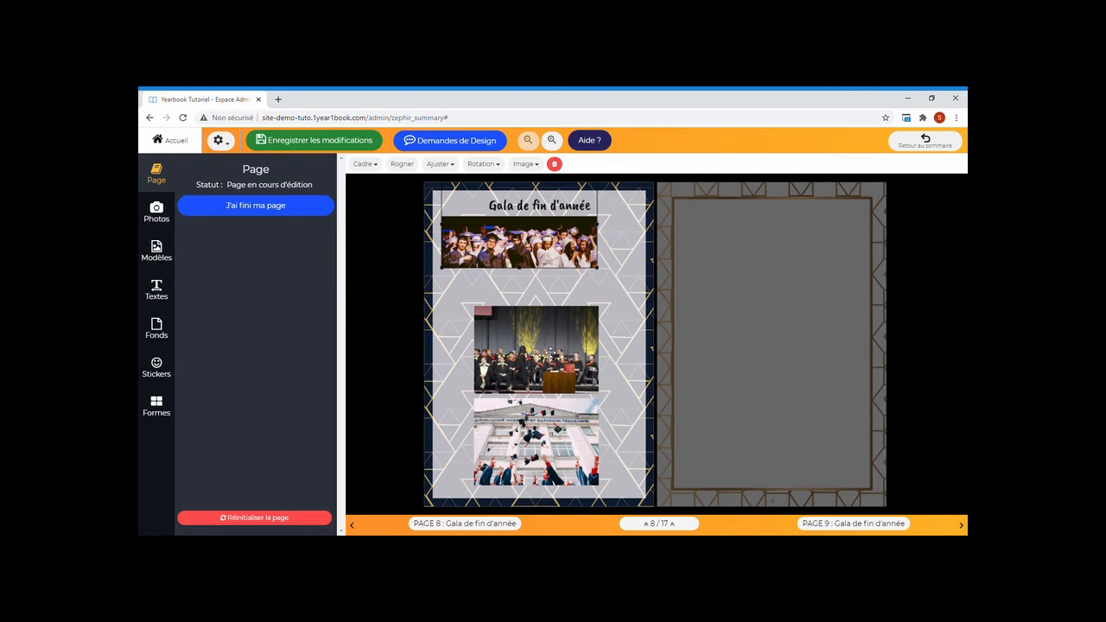
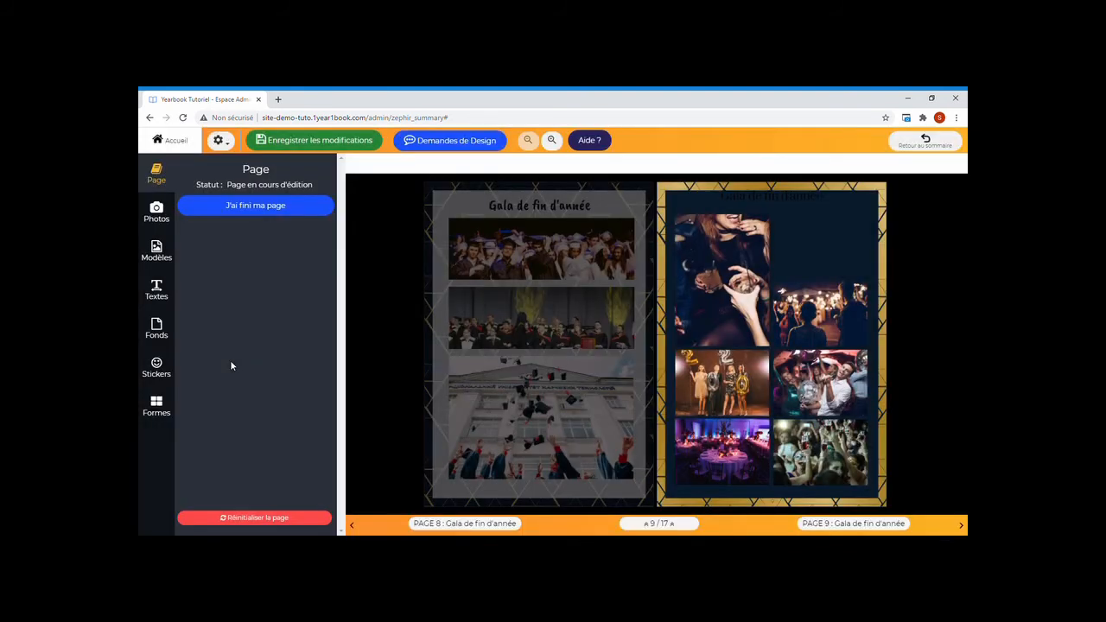
Step: Delete the title on page 9, then move all its photos up together and enlarge them slightly
left_click(787, 199)
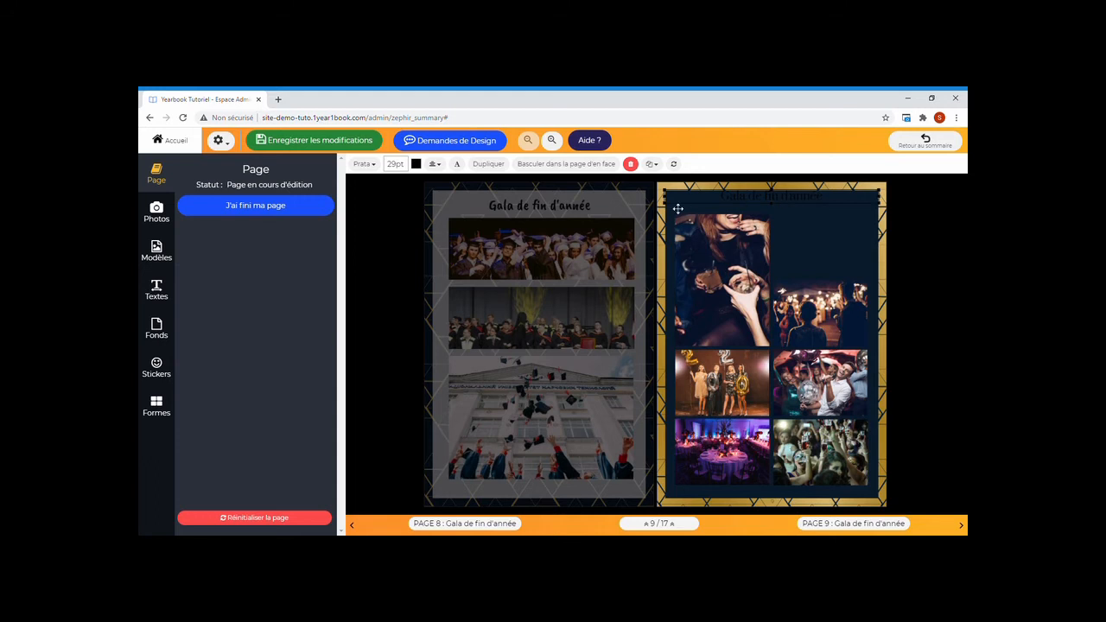
left_click(632, 164)
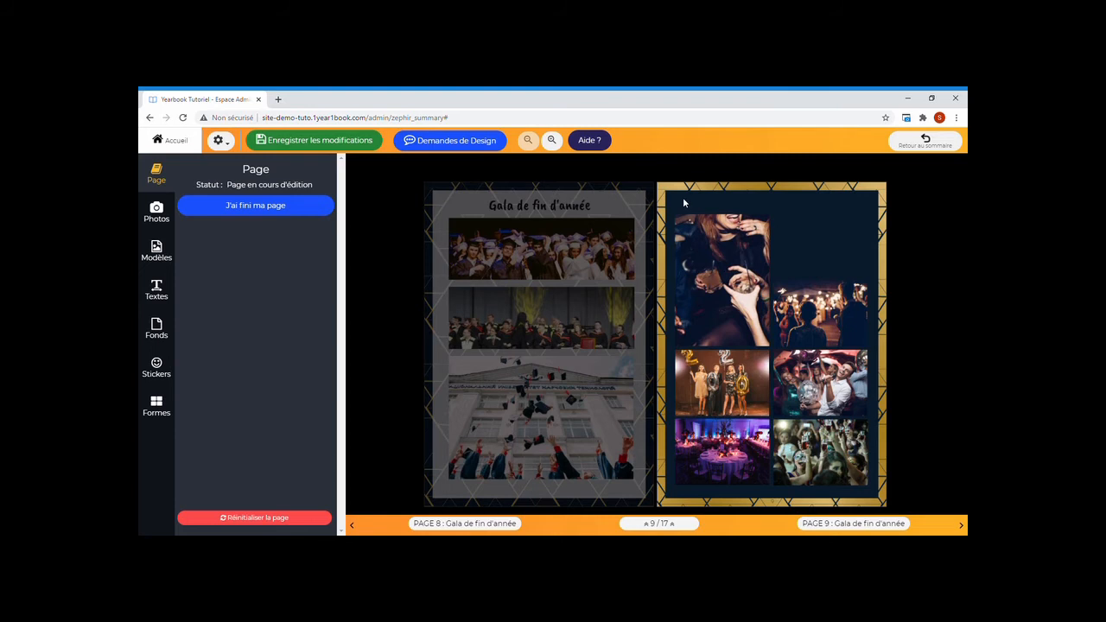
left_click_drag(680, 209, 868, 480)
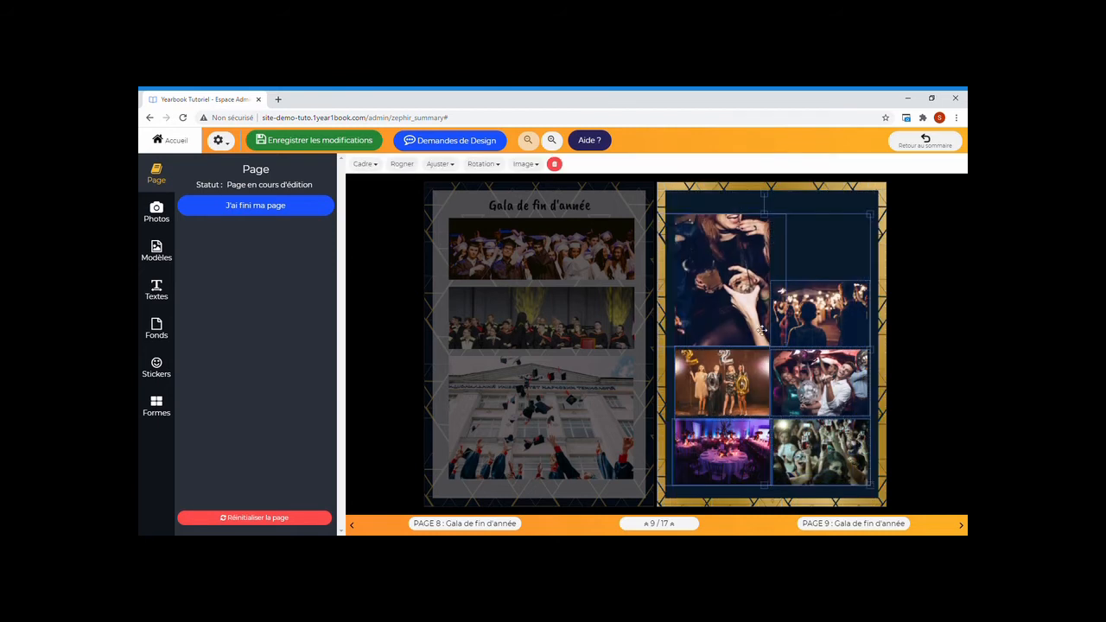
left_click_drag(748, 313, 771, 281)
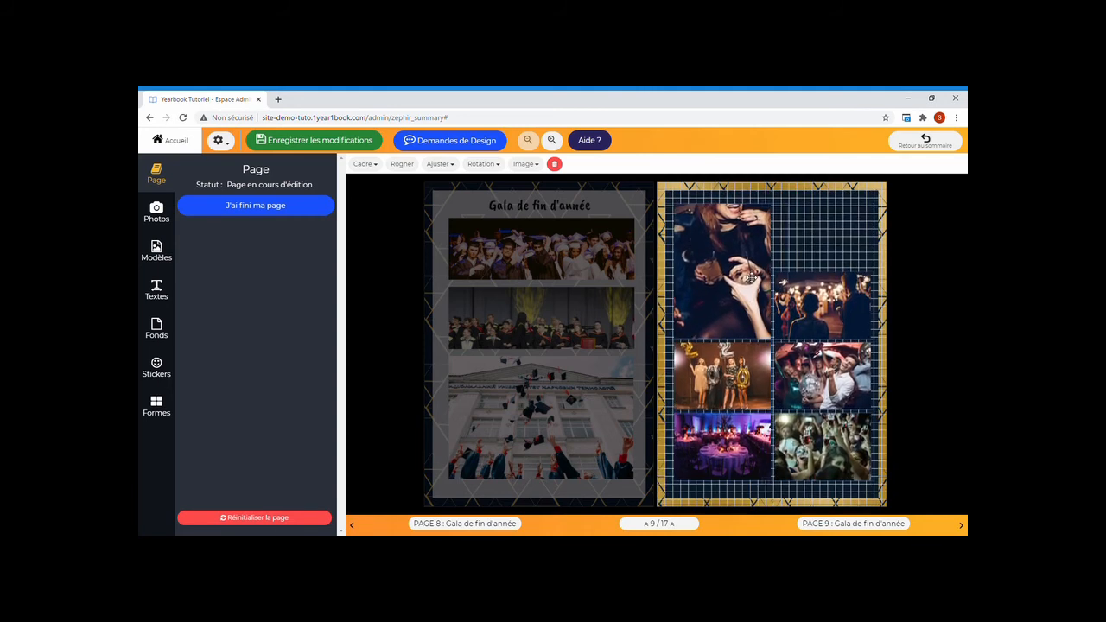
left_click(849, 207)
Step: Swap the disco ball party photo with the crowd under the lights photo on page 9, and save the changes
left_click(835, 362)
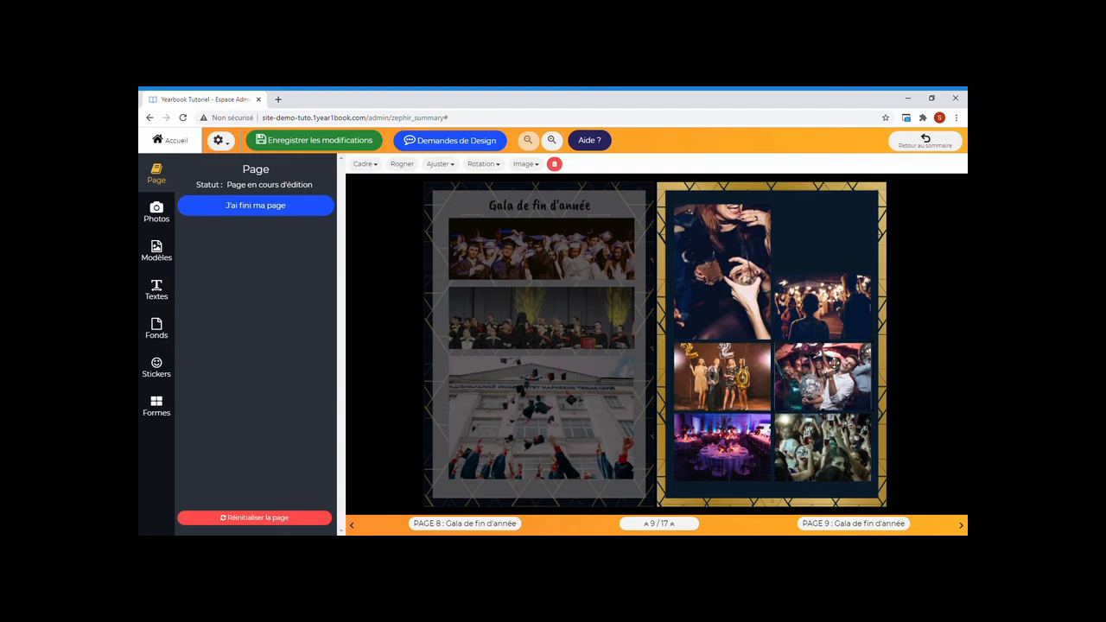
left_click(525, 163)
left_click(549, 213)
left_click(741, 373)
left_click(832, 311)
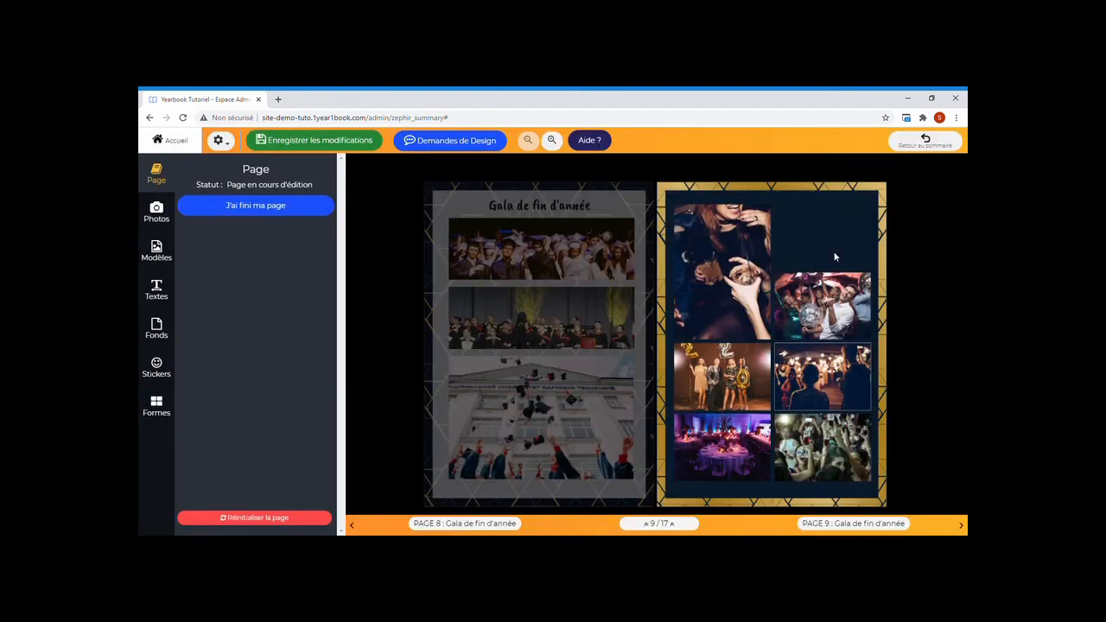
left_click(333, 141)
Step: Swap the gold balloons group photo with the purple-lit banquet table photo on page 9, and save the changes
left_click(763, 387)
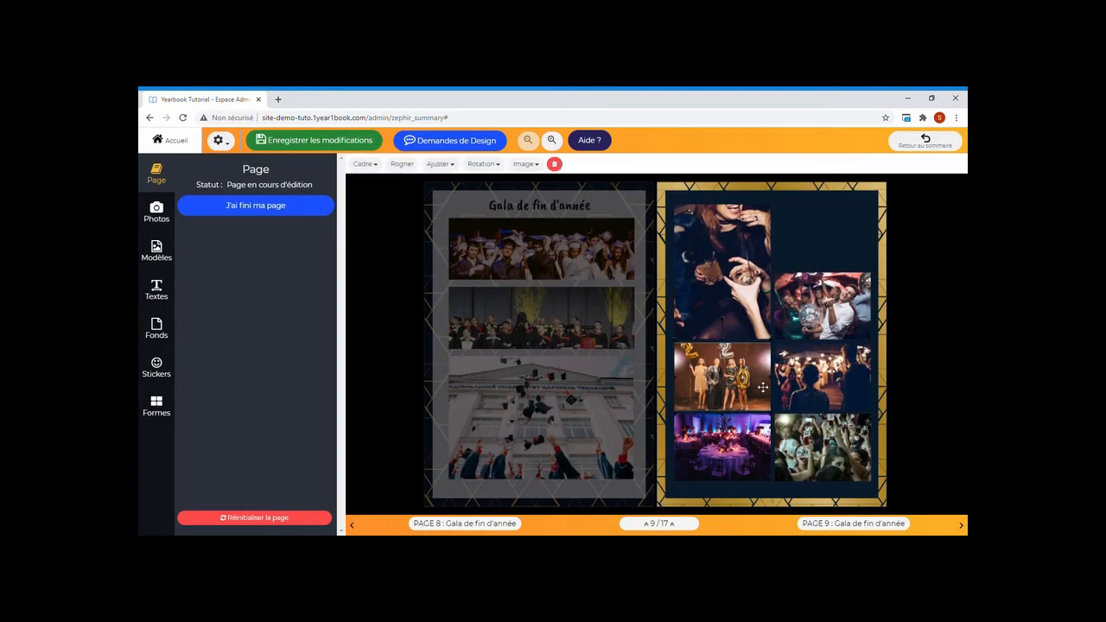
left_click(525, 164)
left_click(550, 212)
left_click(739, 372)
left_click(737, 460)
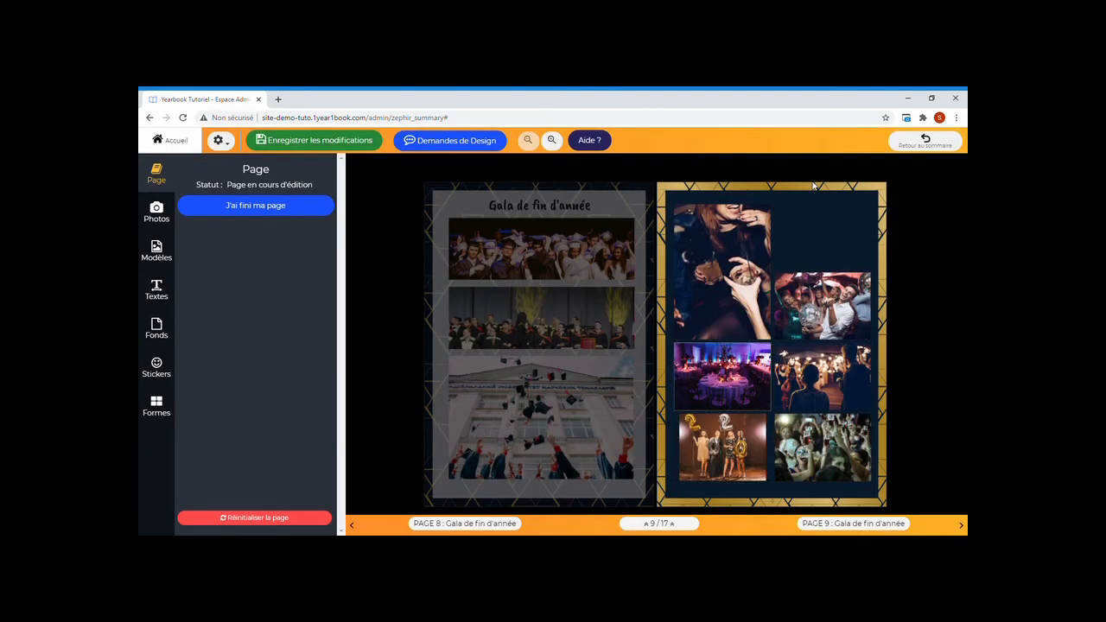
left_click(316, 147)
Step: Import the existing Gala text onto page 9 and change its colour to white
left_click(159, 287)
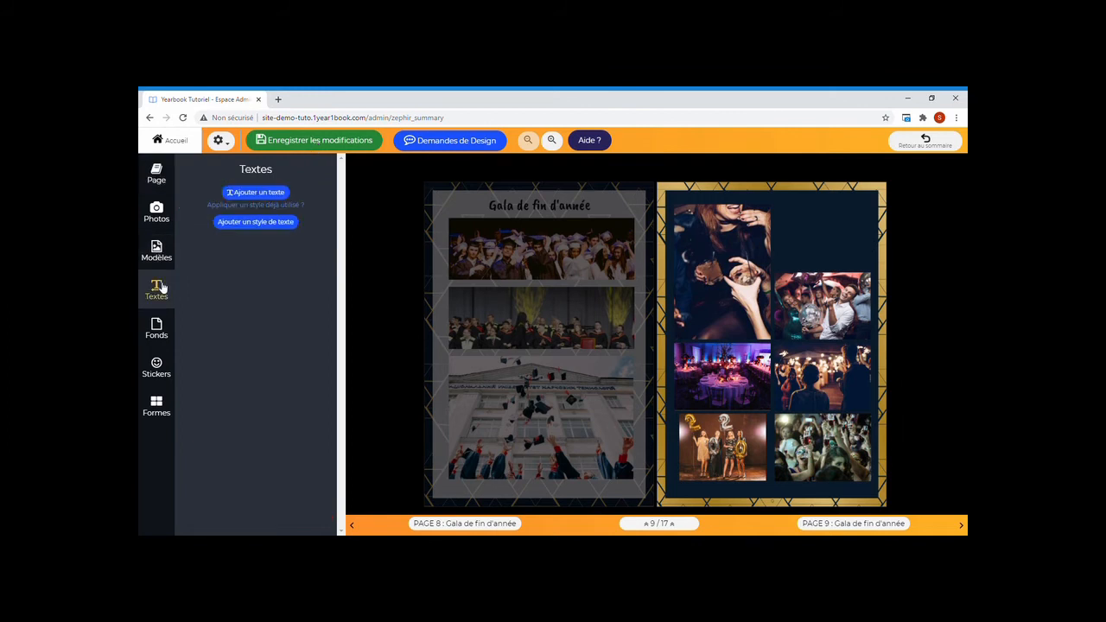
left_click(271, 193)
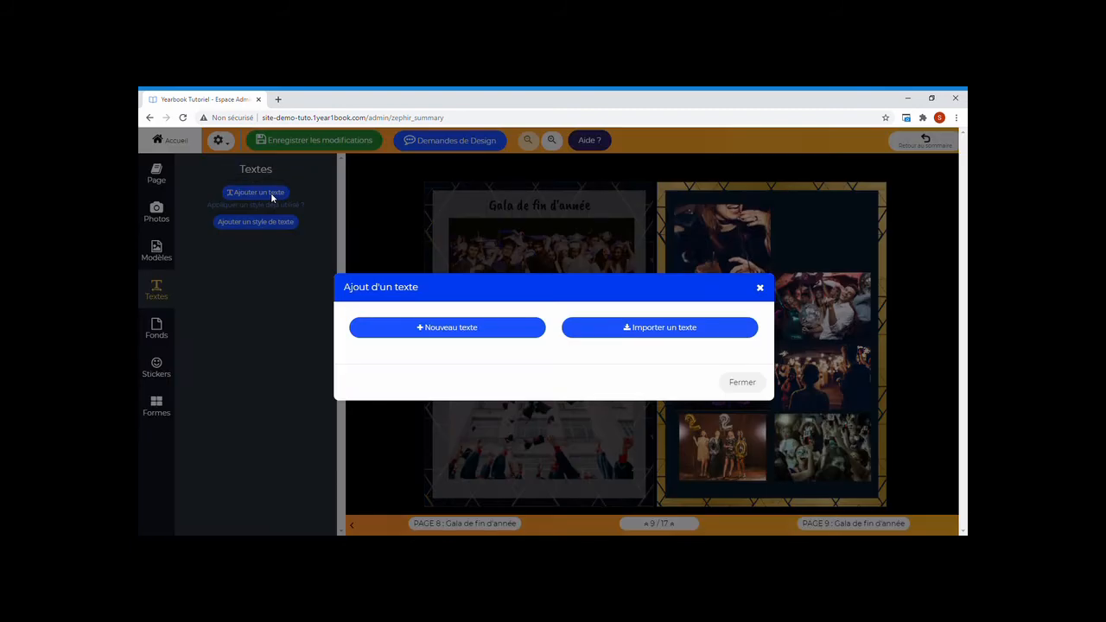
left_click(646, 329)
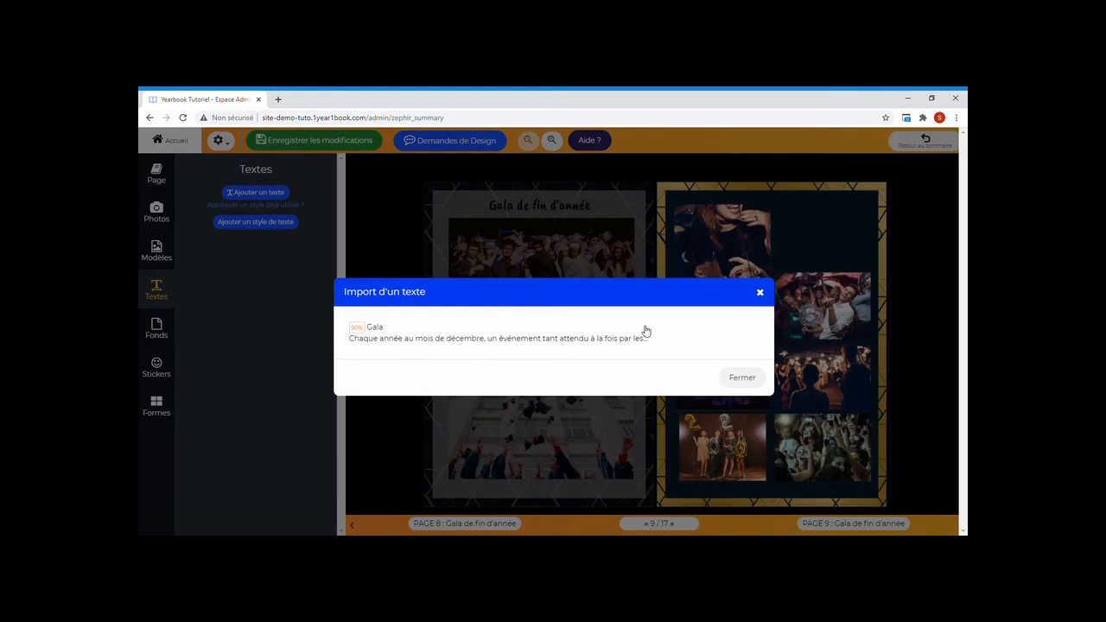
left_click(617, 337)
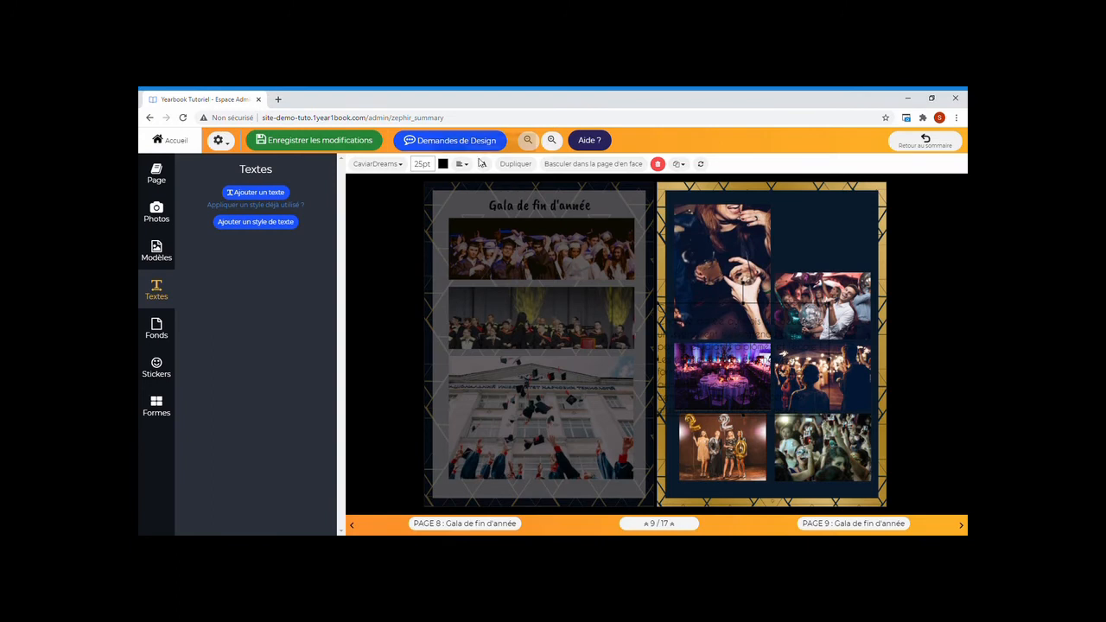
left_click(444, 164)
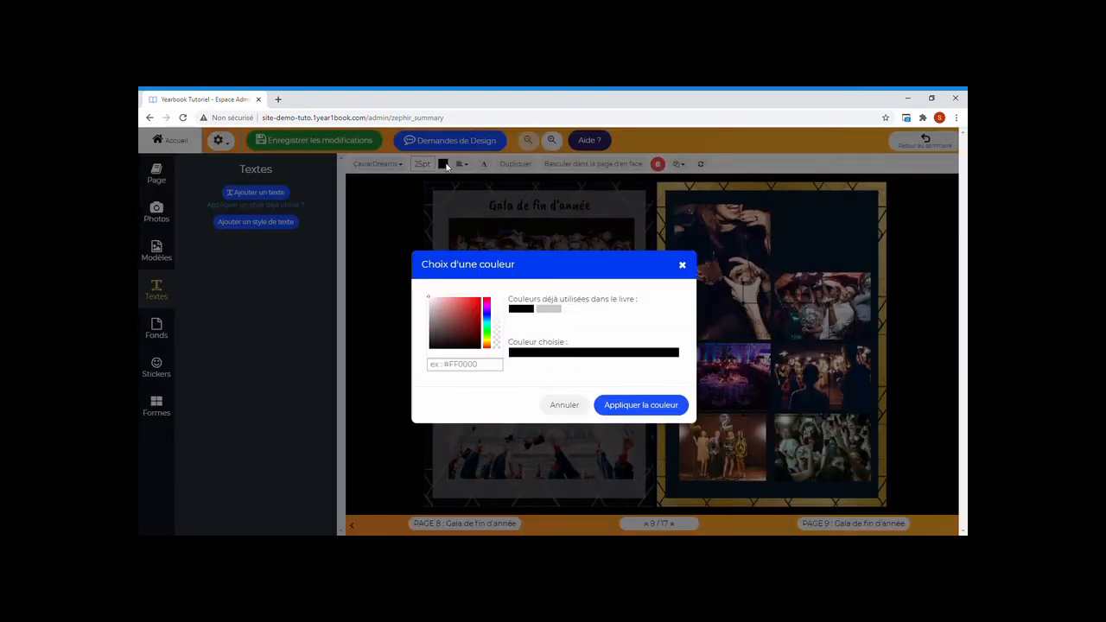
left_click(548, 309)
Step: Set the Gala text to 13pt, fit it into the empty space above the disco ball photo, and save the changes
left_click_drag(697, 361, 748, 247)
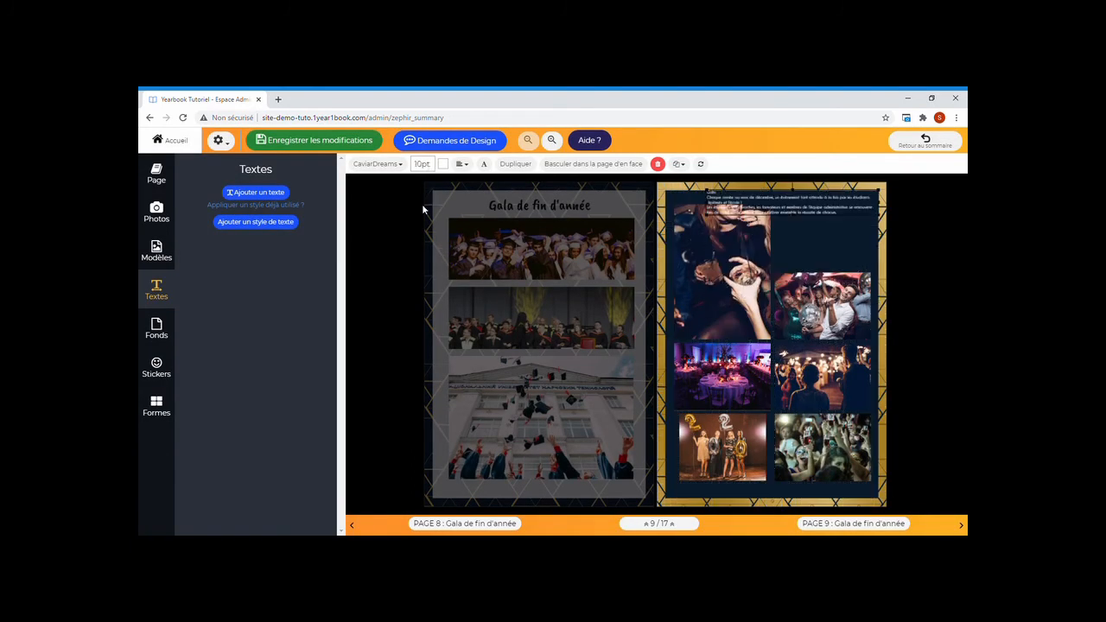
key("Up")
left_click_drag(743, 203, 812, 228)
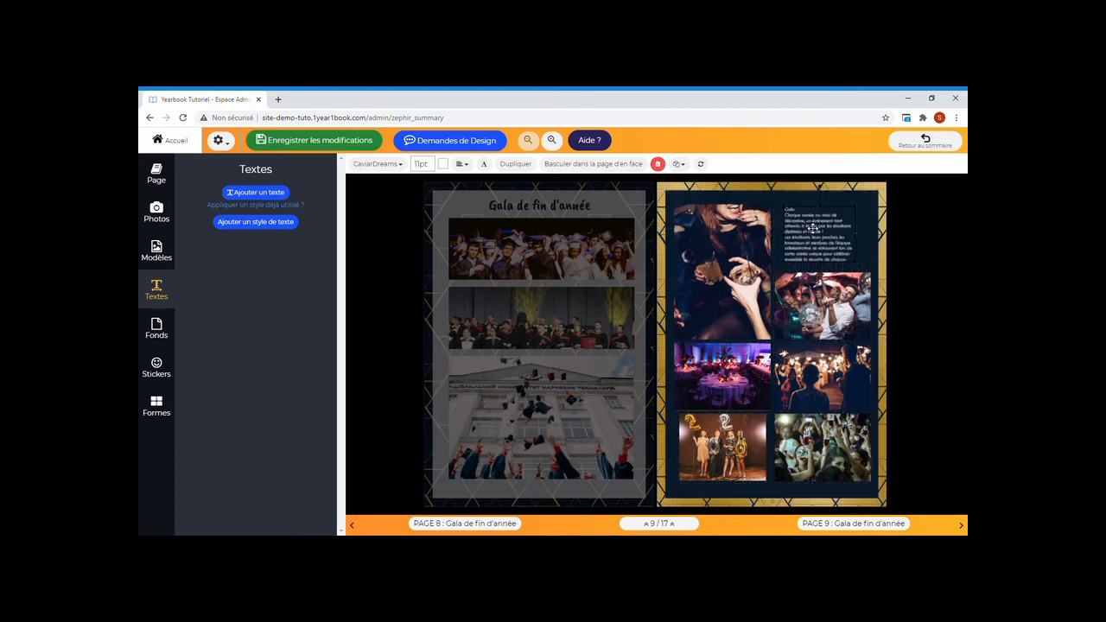
key("Up")
left_click(424, 163)
left_click_drag(813, 239, 835, 230)
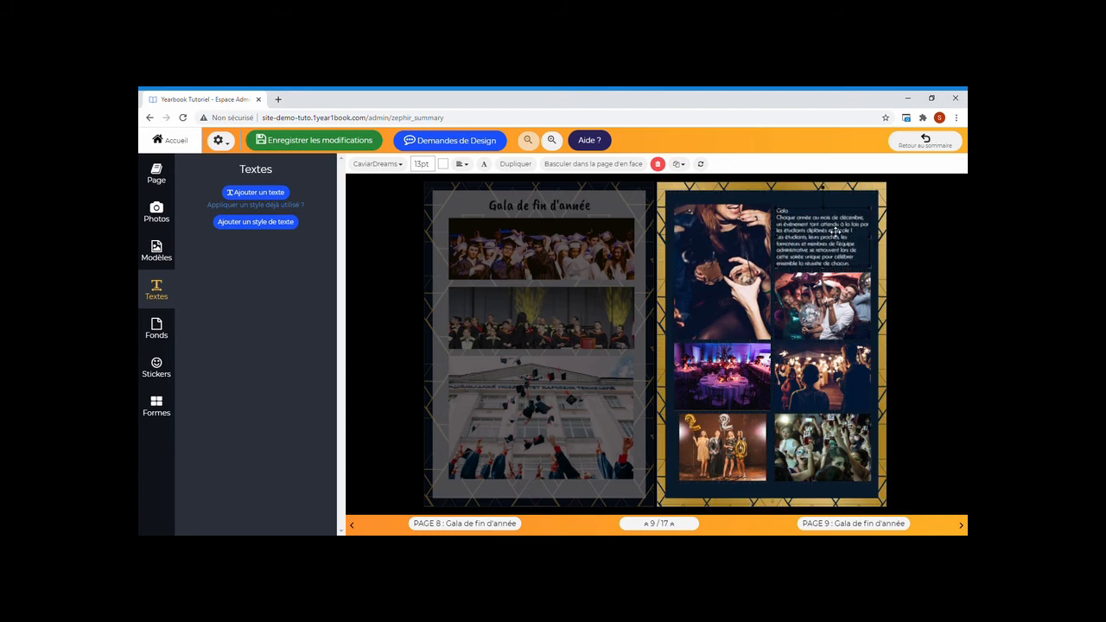
left_click(871, 202)
left_click(356, 140)
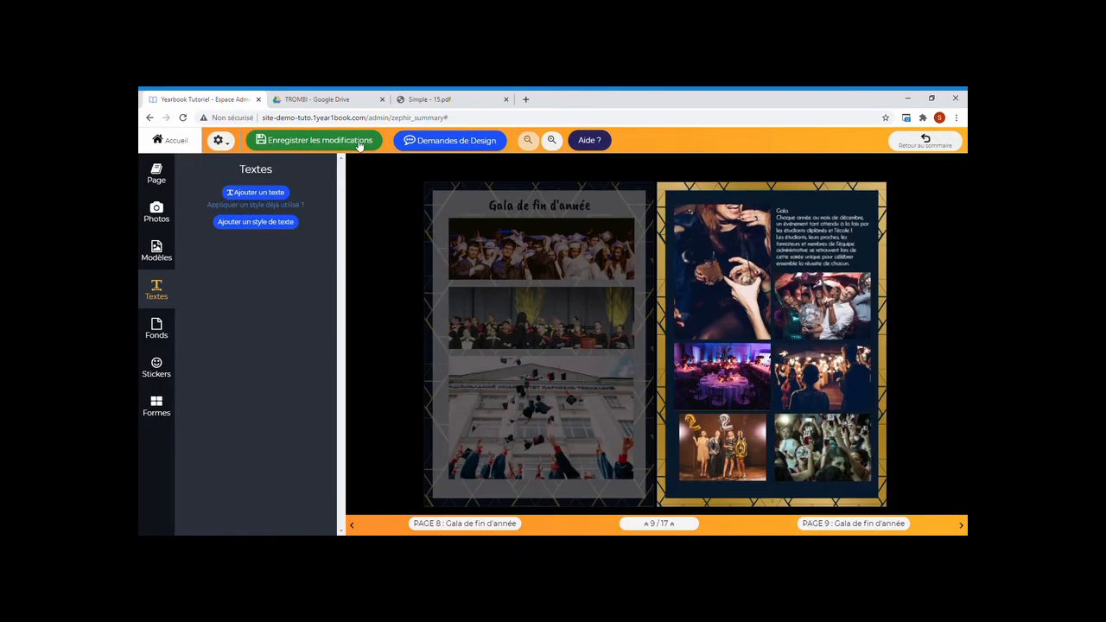
Step: Add the white graduation cap sticker from the Diplôme set above the Gala text on page 9, and save
left_click(156, 368)
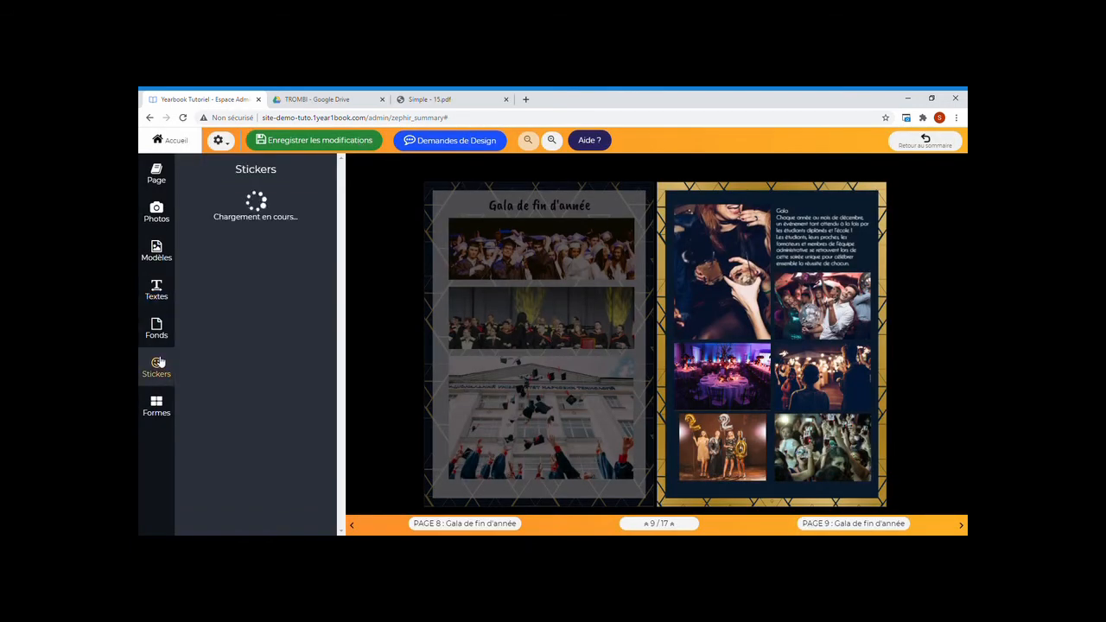
left_click_drag(331, 197, 331, 255)
left_click(197, 267)
left_click_drag(721, 209, 852, 204)
left_click(880, 265)
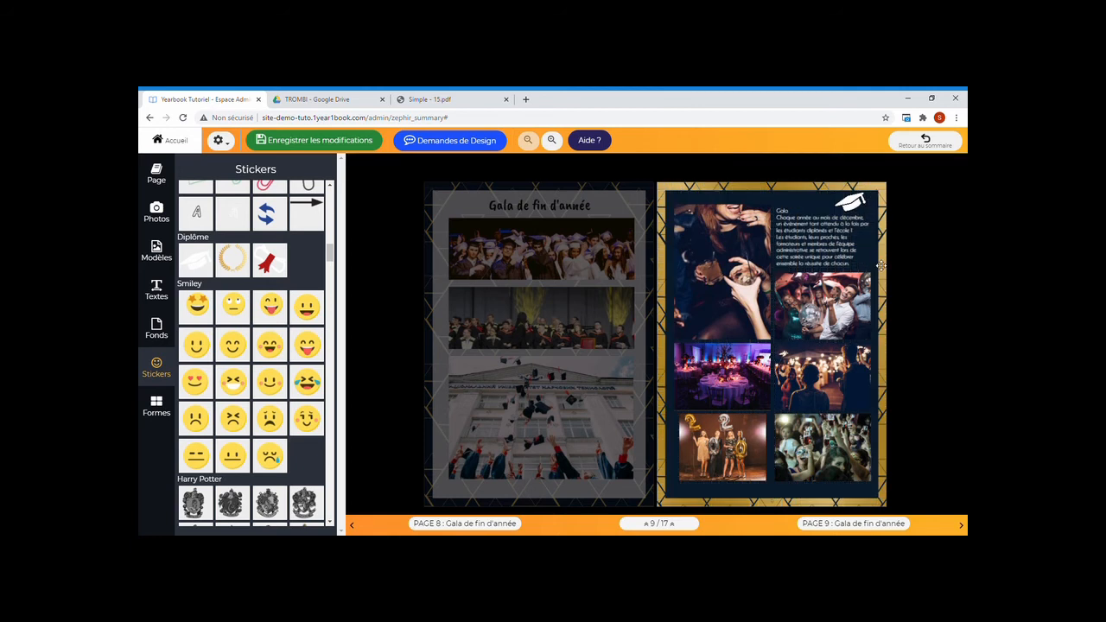
left_click(360, 141)
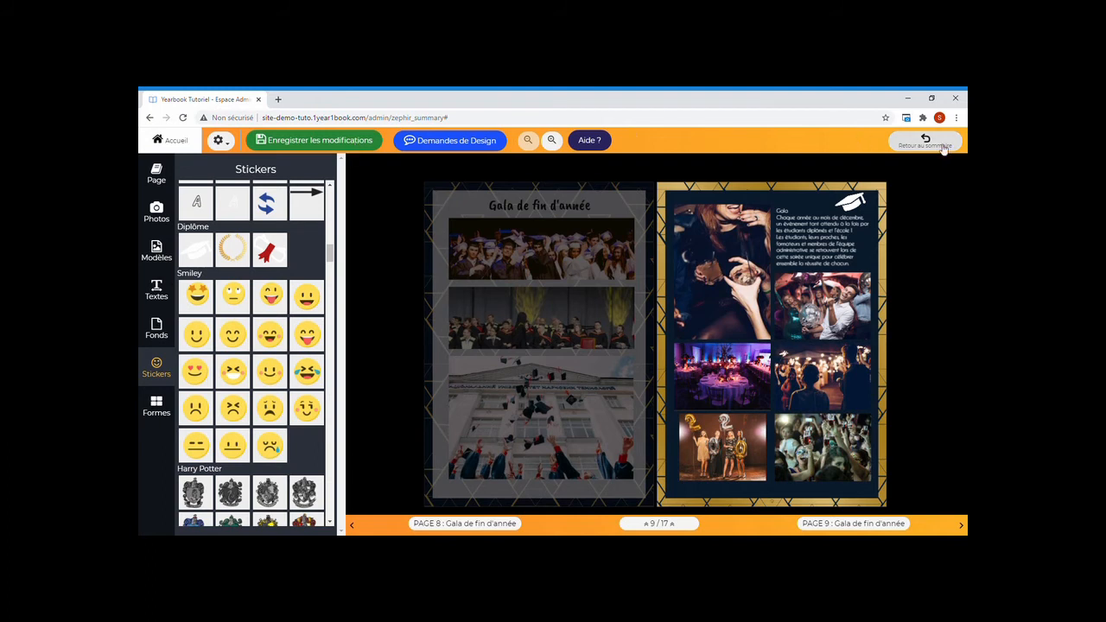
Step: Return to the book summary and change the book's design to Bauhaus in the book settings
left_click(925, 141)
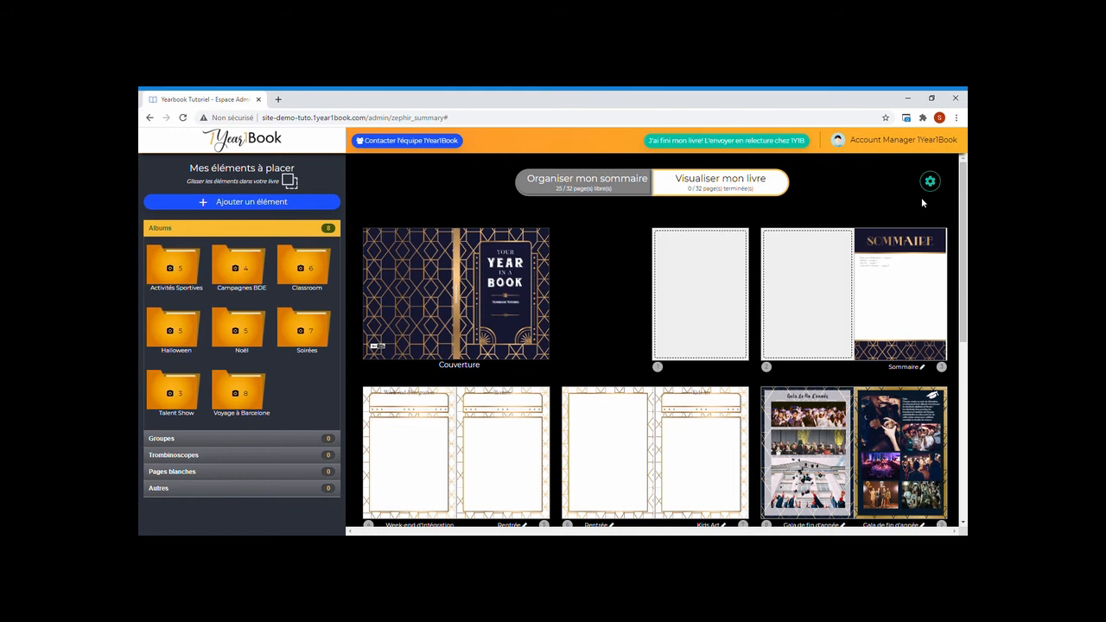
left_click(931, 181)
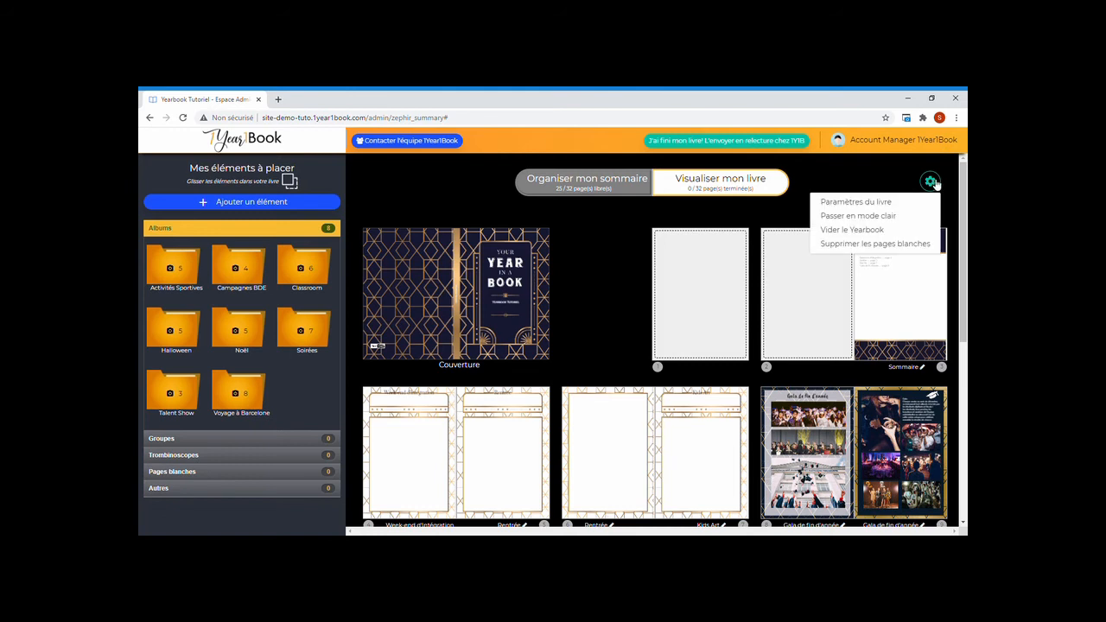
left_click(885, 202)
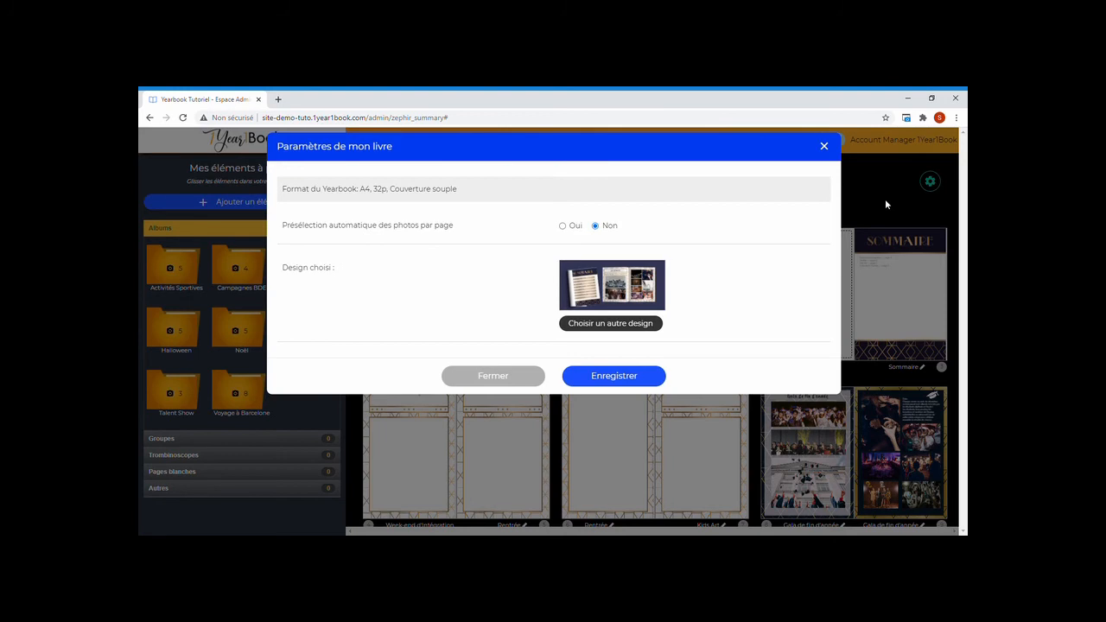
left_click(640, 324)
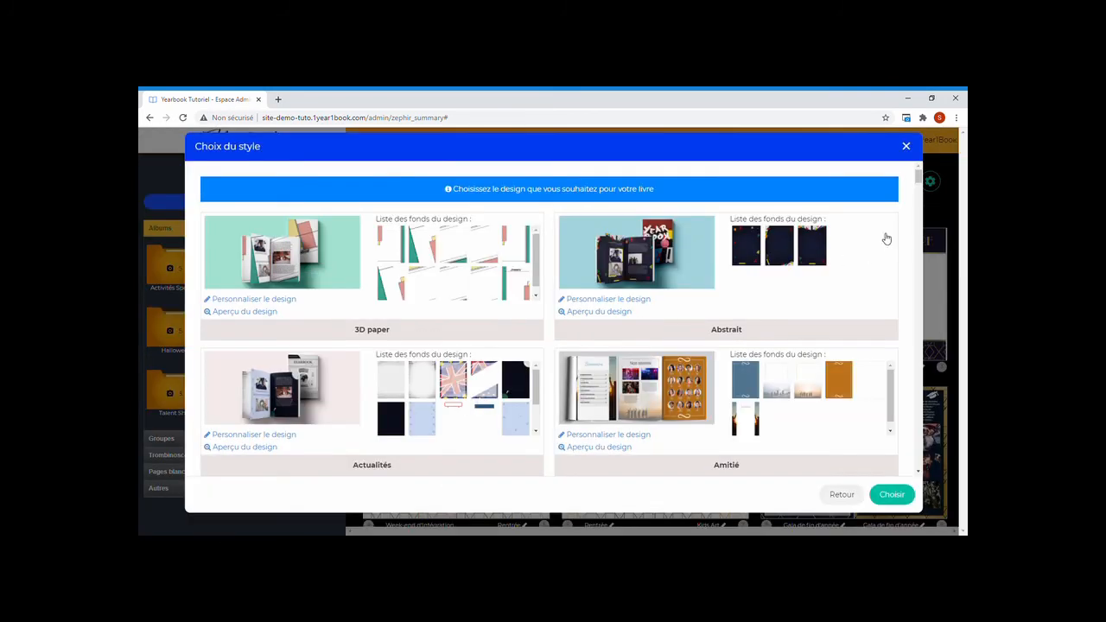
left_click_drag(918, 179, 919, 209)
left_click(663, 279)
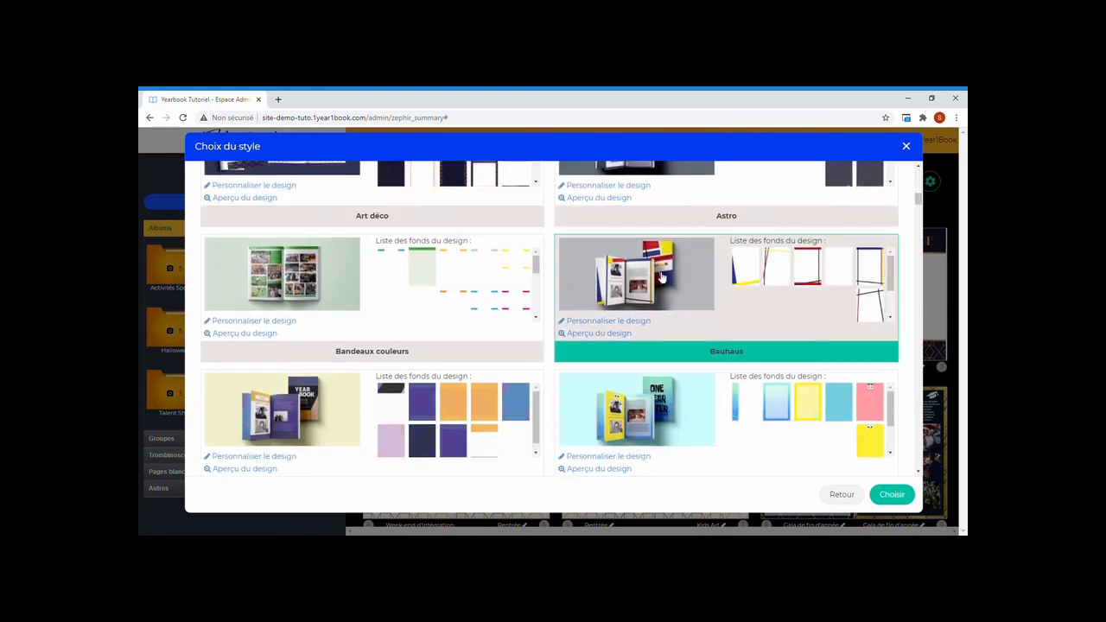
left_click(896, 494)
left_click(641, 376)
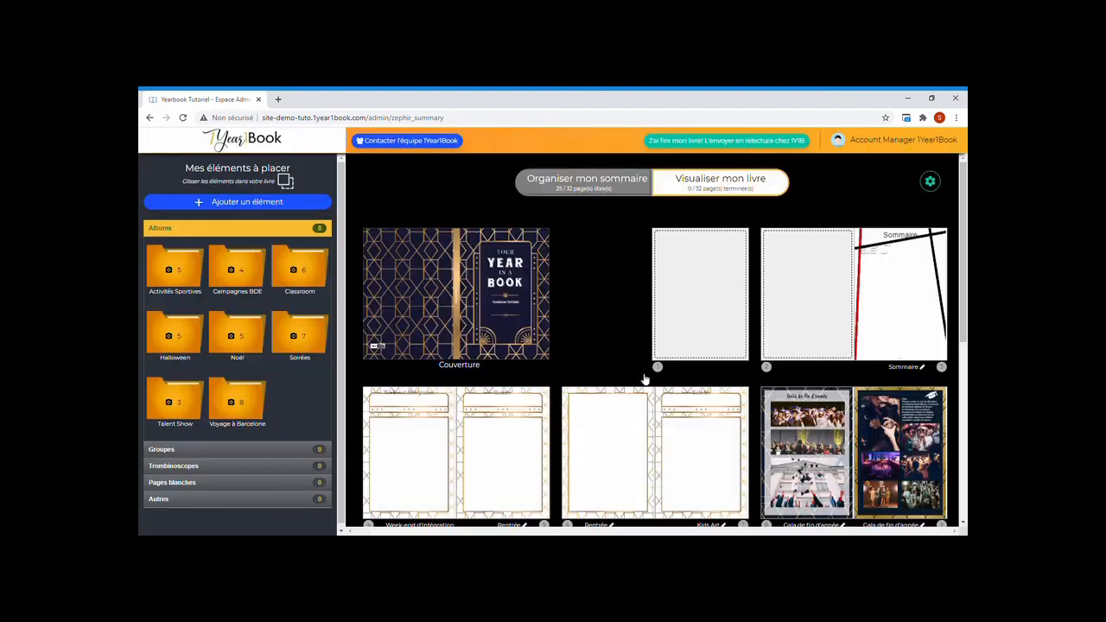
scroll(644, 380, "down", 3)
scroll(644, 380, "up", 3)
Step: Open the book cover and apply the Bauhaus cover template
left_click(468, 294)
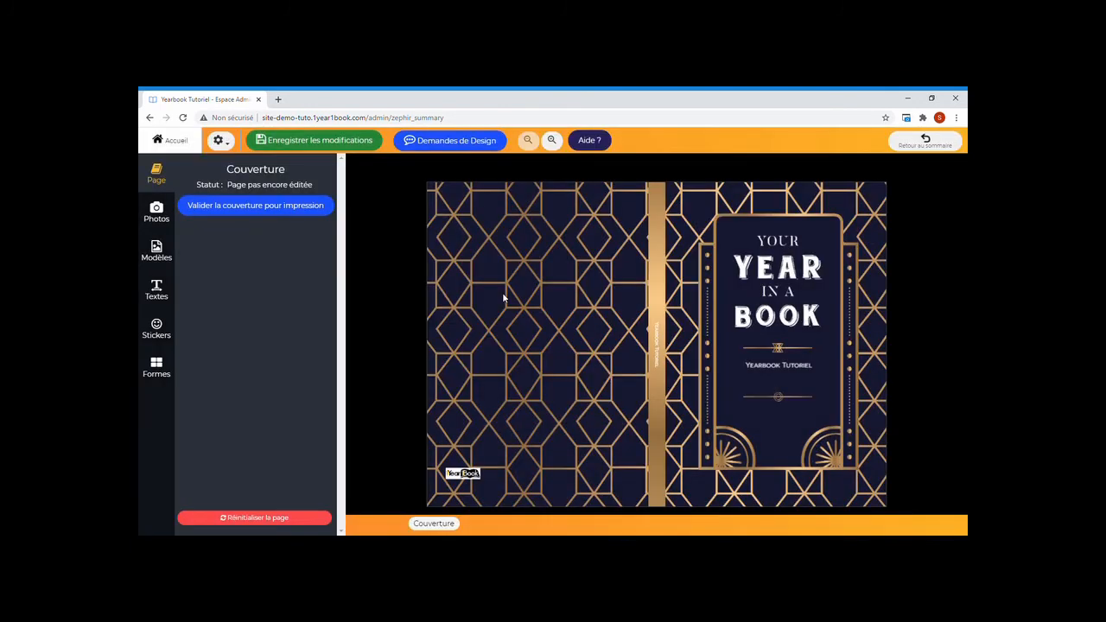
left_click(156, 250)
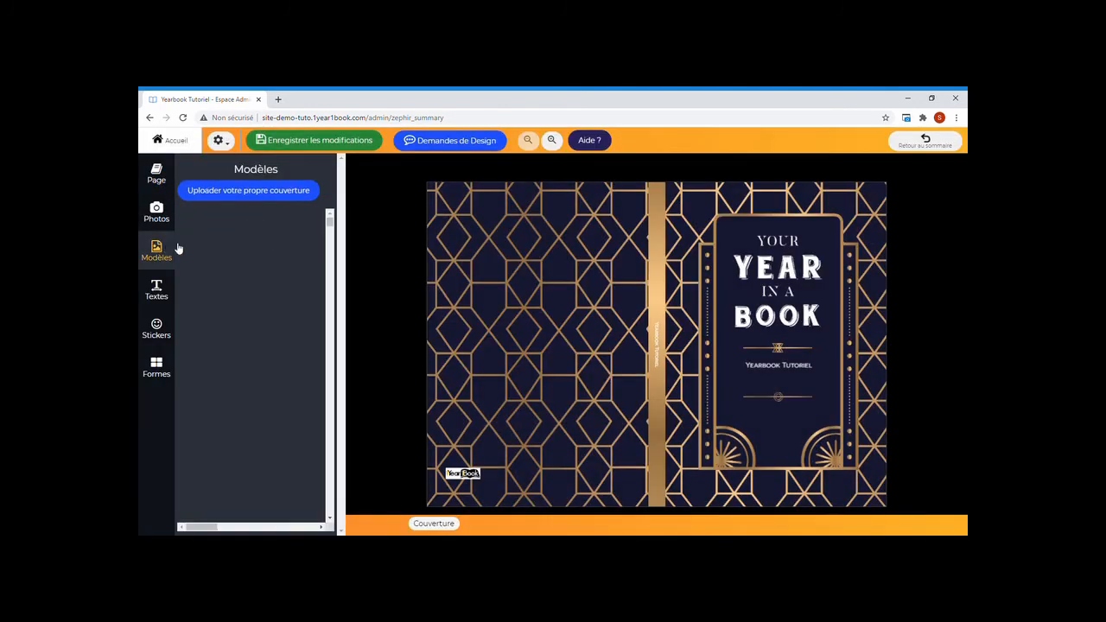
left_click_drag(331, 224, 332, 236)
left_click(281, 434)
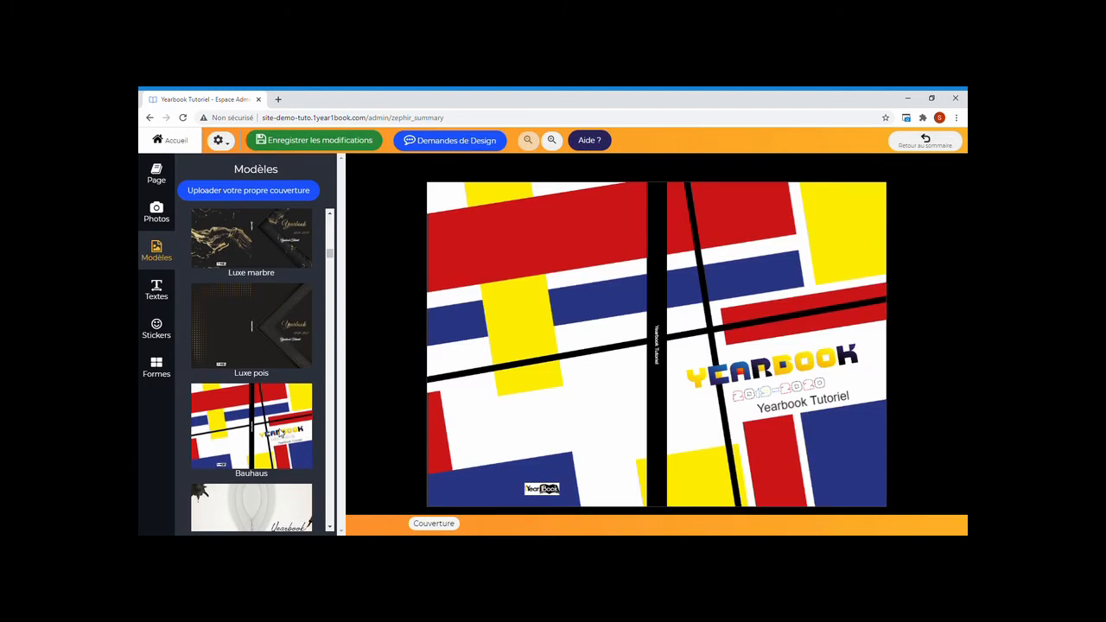
Step: Send the design request message "ipjodk^qpskd$p" about the cover to the 1Year1Book team, and save the cover
left_click(462, 145)
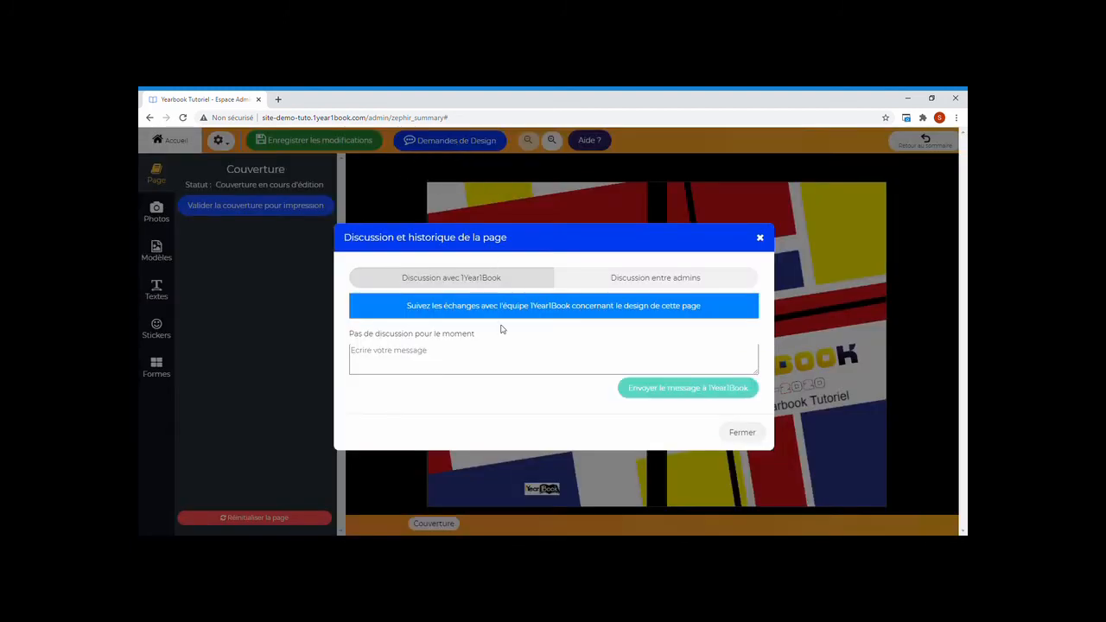
left_click(495, 361)
type("spjodk^qpskd$p")
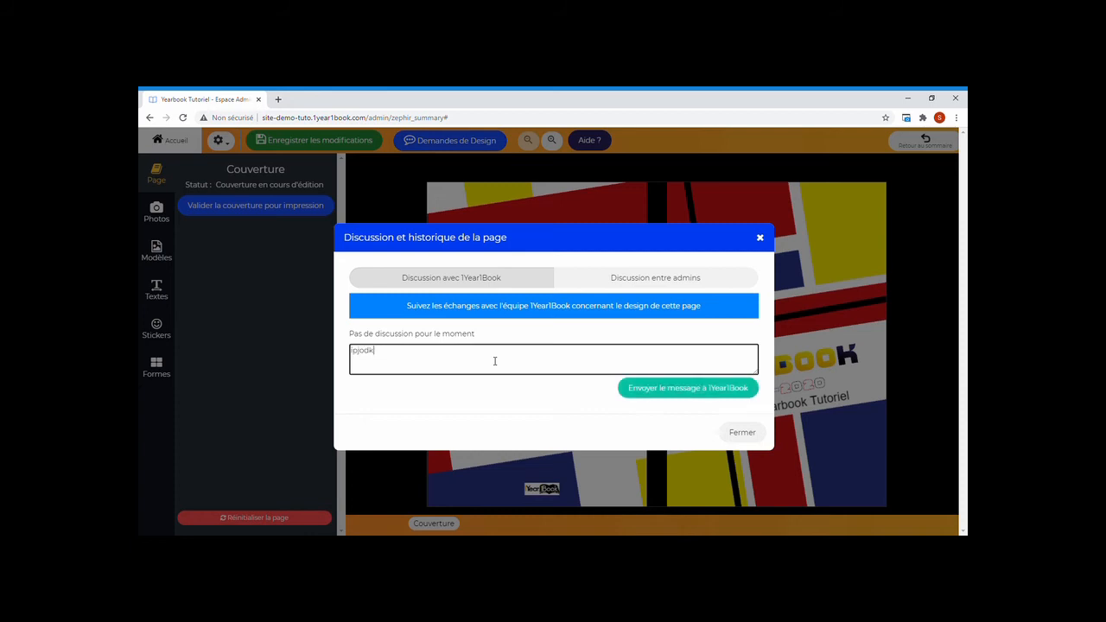
left_click(678, 389)
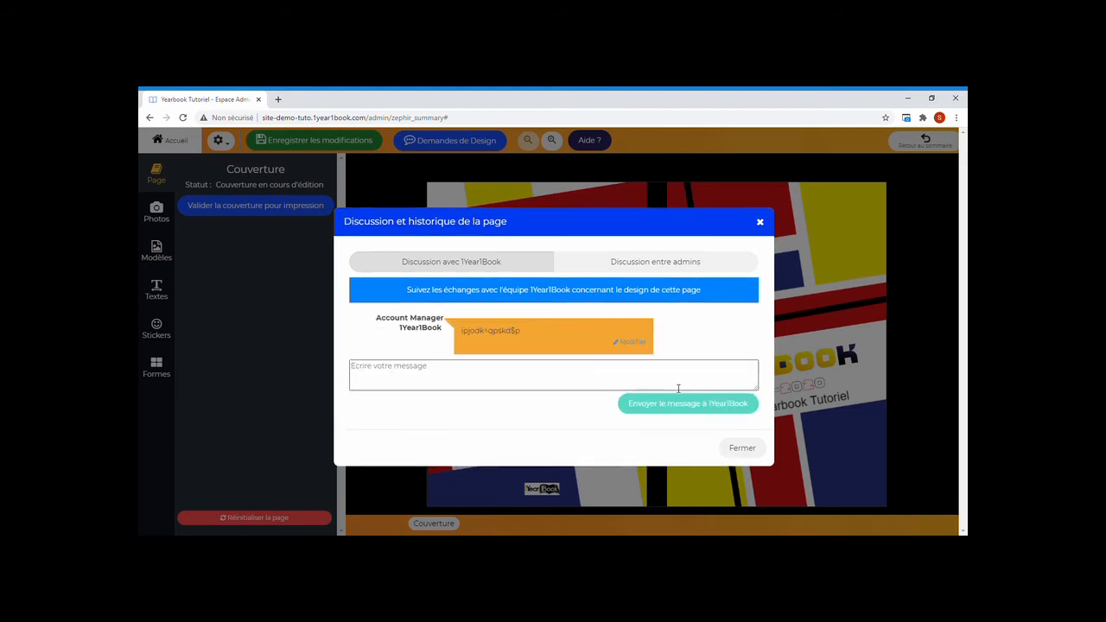
left_click(740, 449)
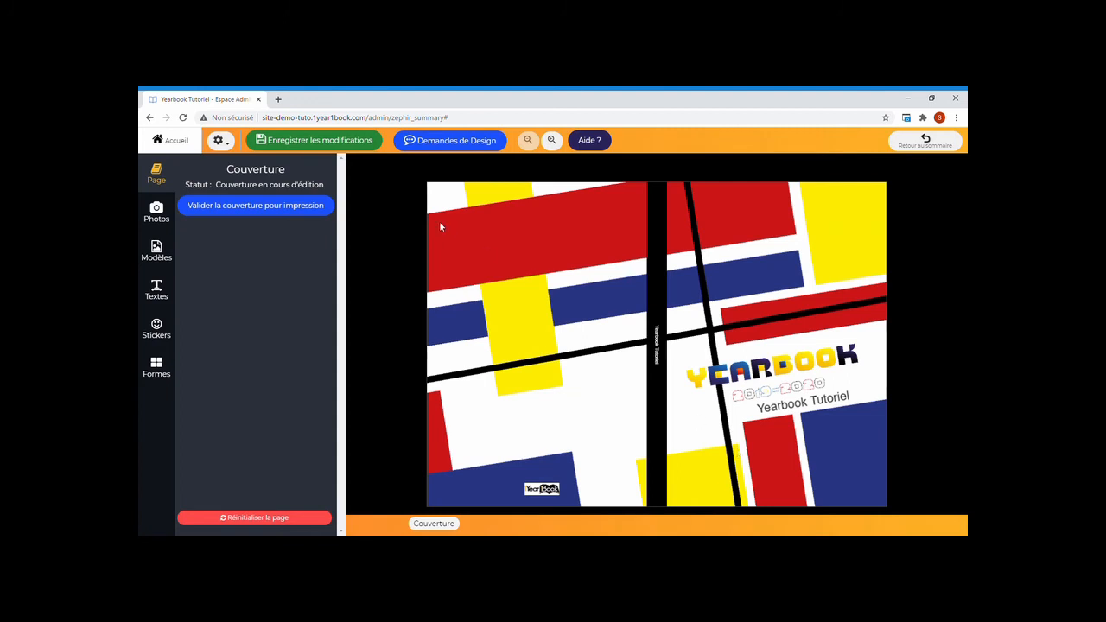
left_click(341, 145)
Step: Open the Kids Art page 7 from the summary and apply the current design's background with the blue upper band
left_click(926, 141)
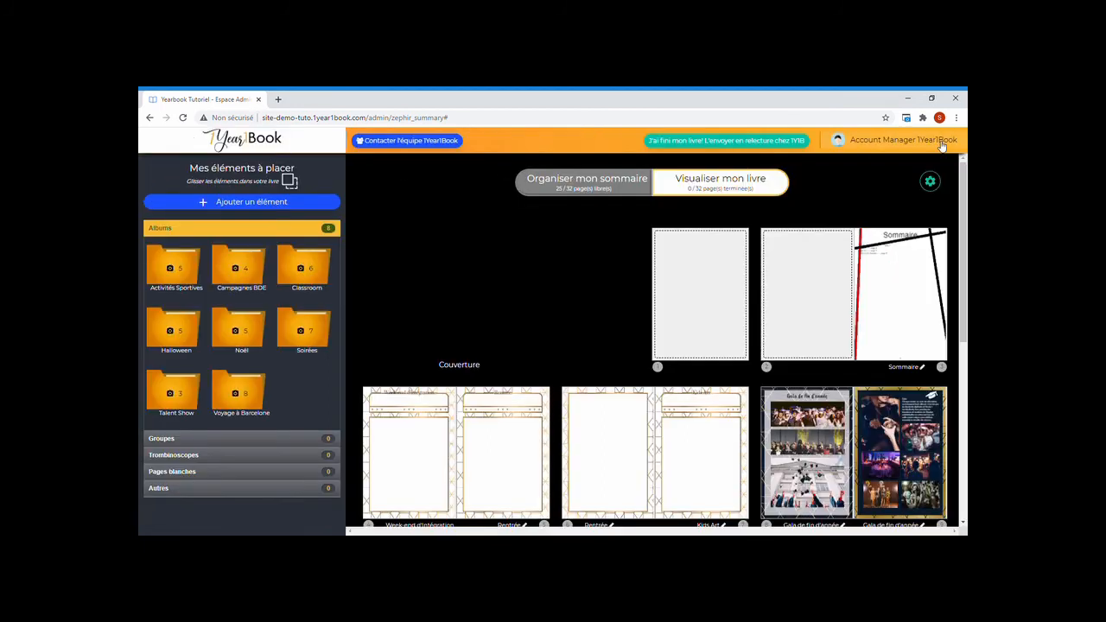
left_click(700, 451)
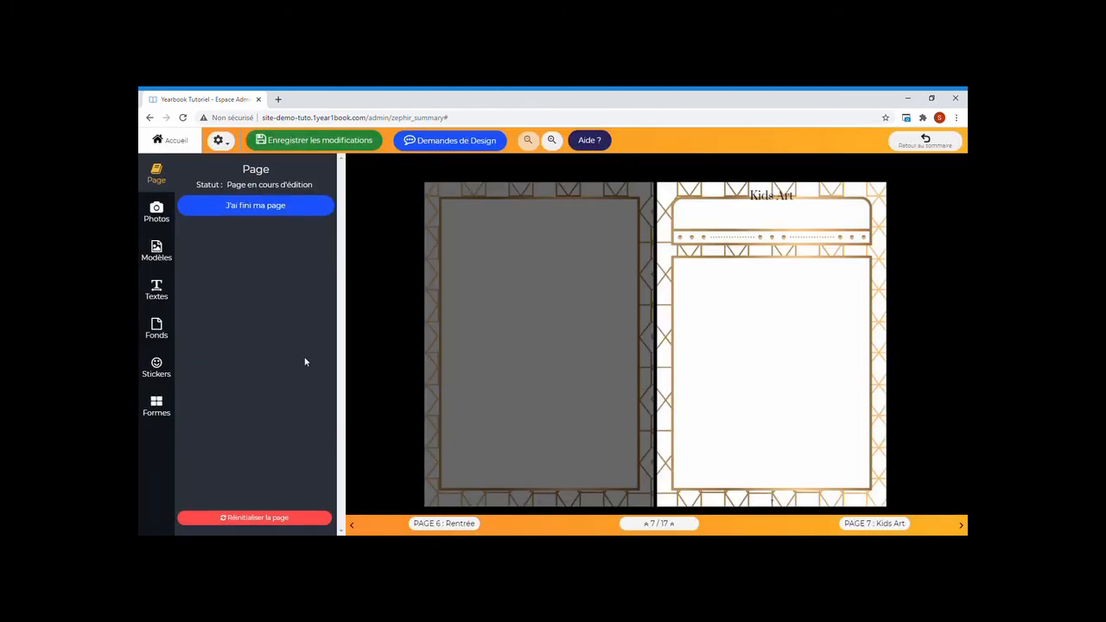
left_click(175, 335)
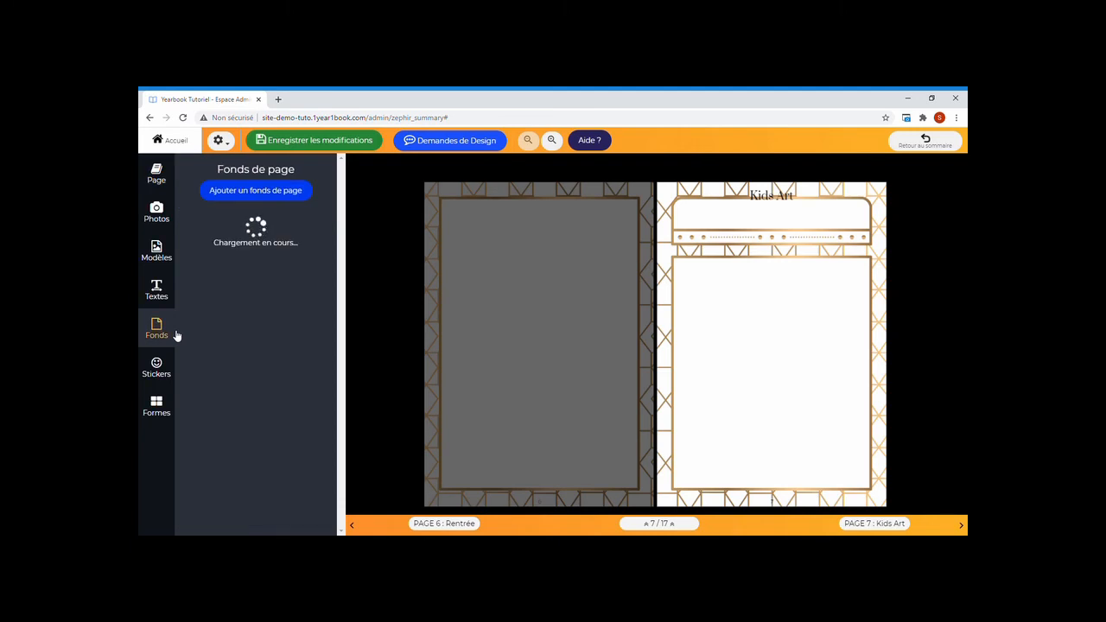
left_click(254, 337)
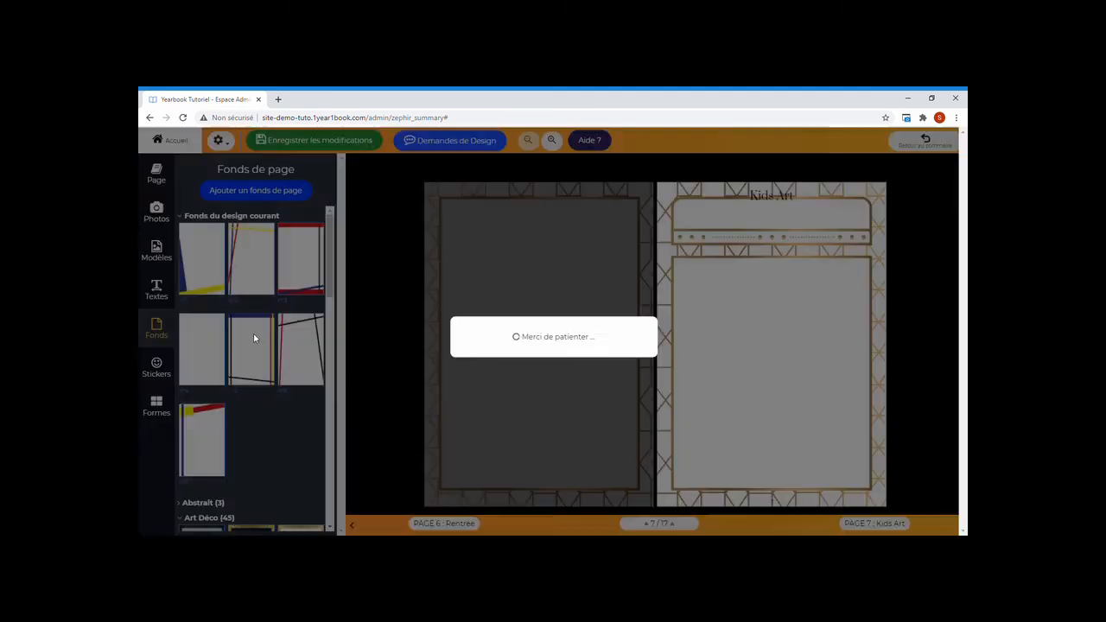
Step: Place the five Kids Art album photos on page 7 and apply a template with one tall and four smaller photos
left_click(156, 211)
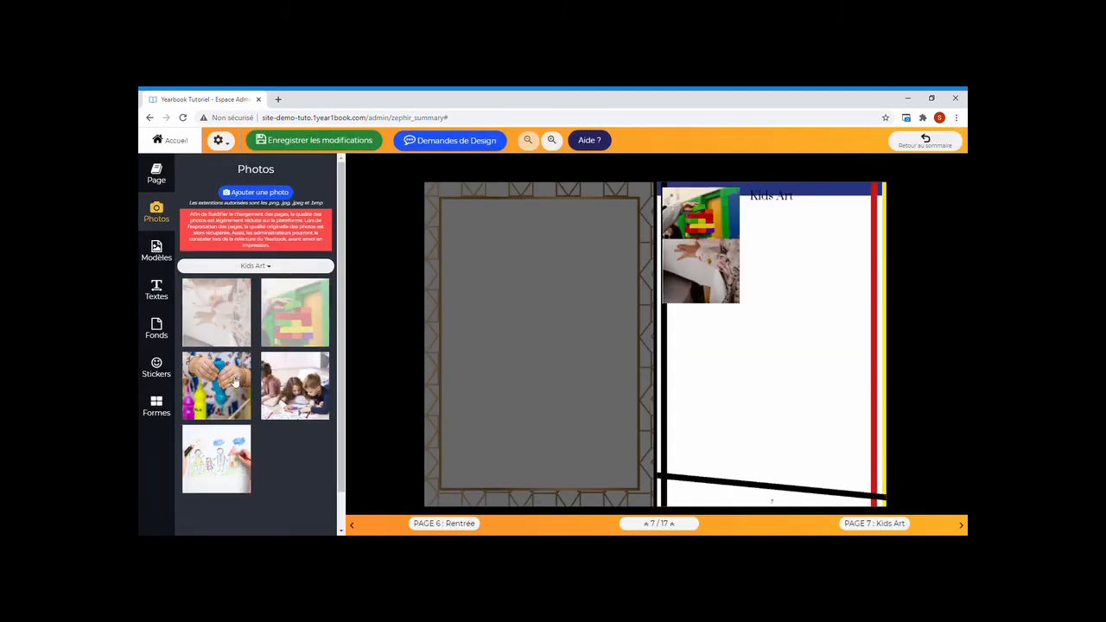
left_click(221, 459)
left_click(157, 250)
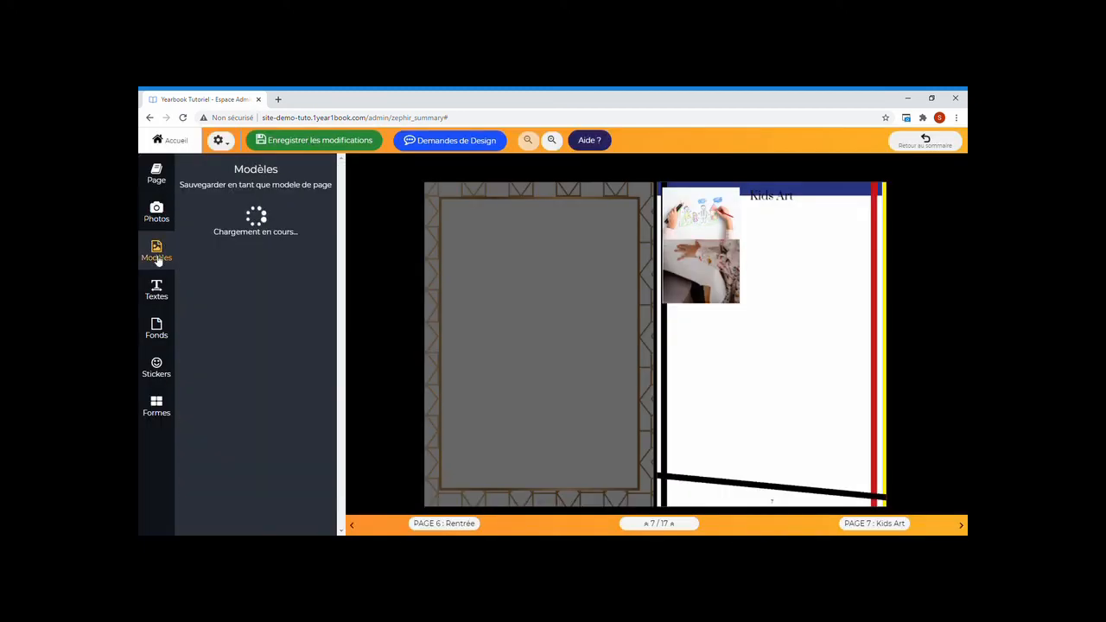
left_click(194, 228)
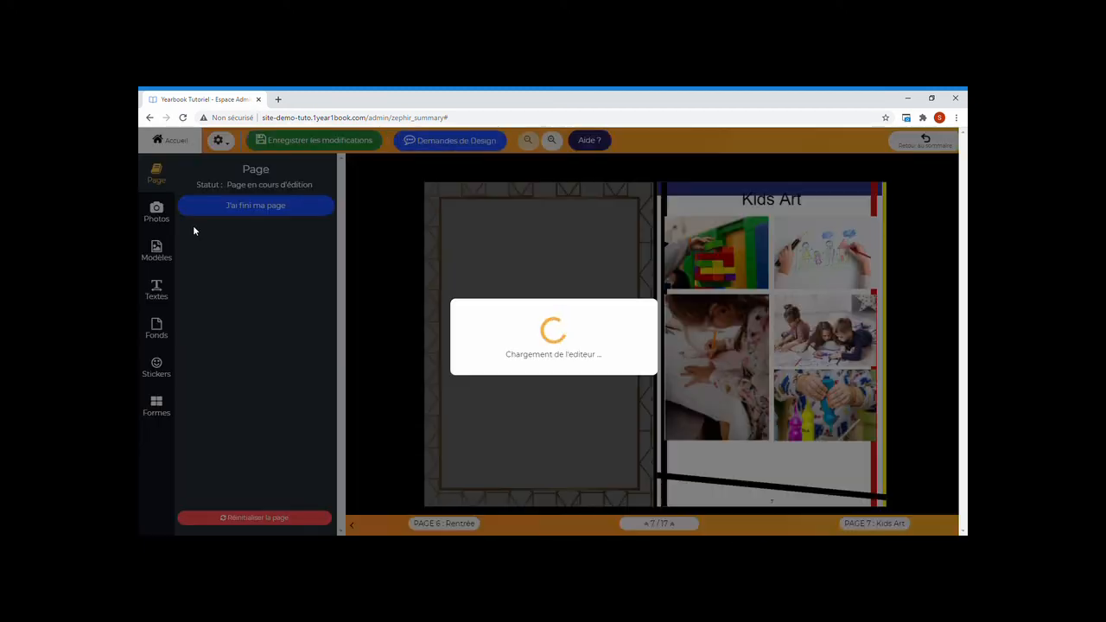
Step: Set the font of the Kids Art title on page 7 to Caveatbrush
left_click(772, 199)
left_click(361, 164)
scroll(340, 242, "down", 3)
scroll(340, 242, "up", 1)
left_click(326, 200)
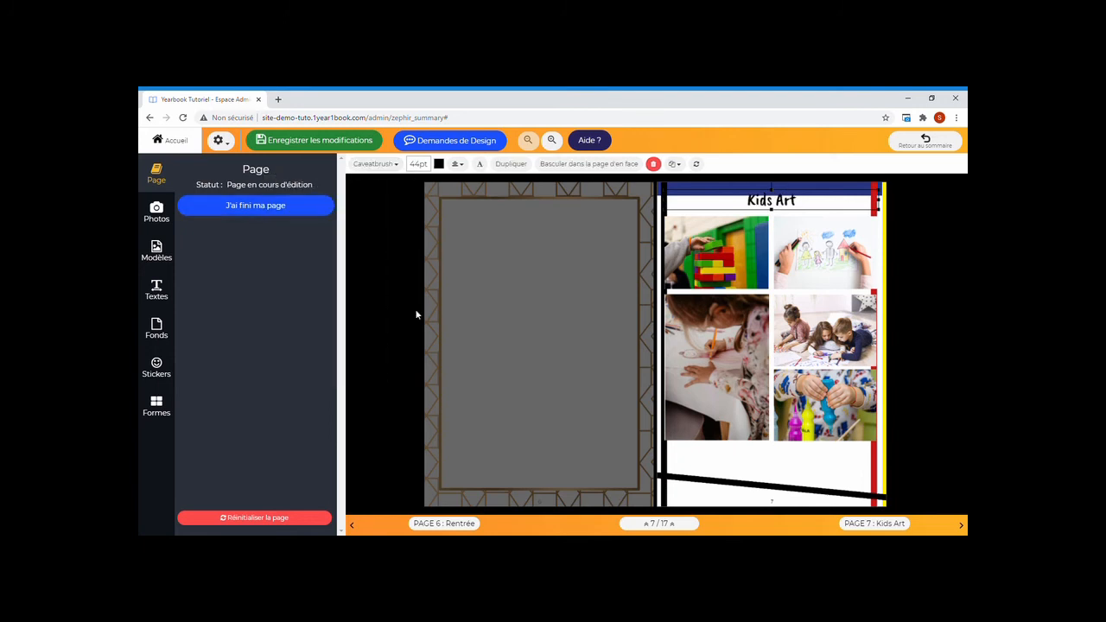
Step: Shrink and lower the photo block on page 7, set the Kids Art title slightly lower above it, and save the page
left_click(711, 269)
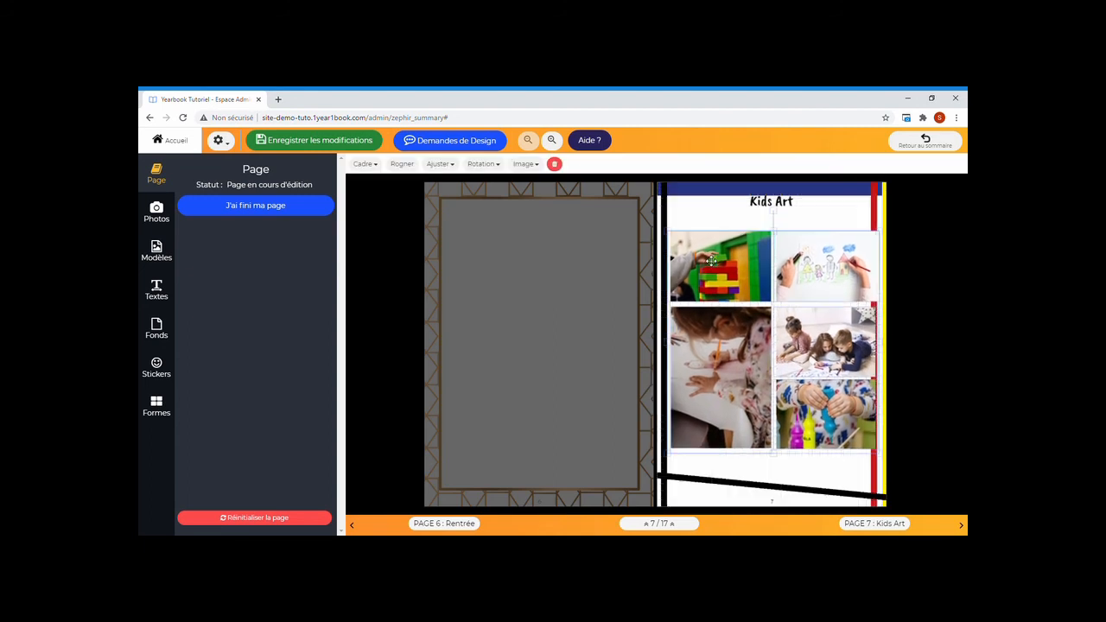
left_click(836, 457)
left_click(778, 208)
left_click(841, 459)
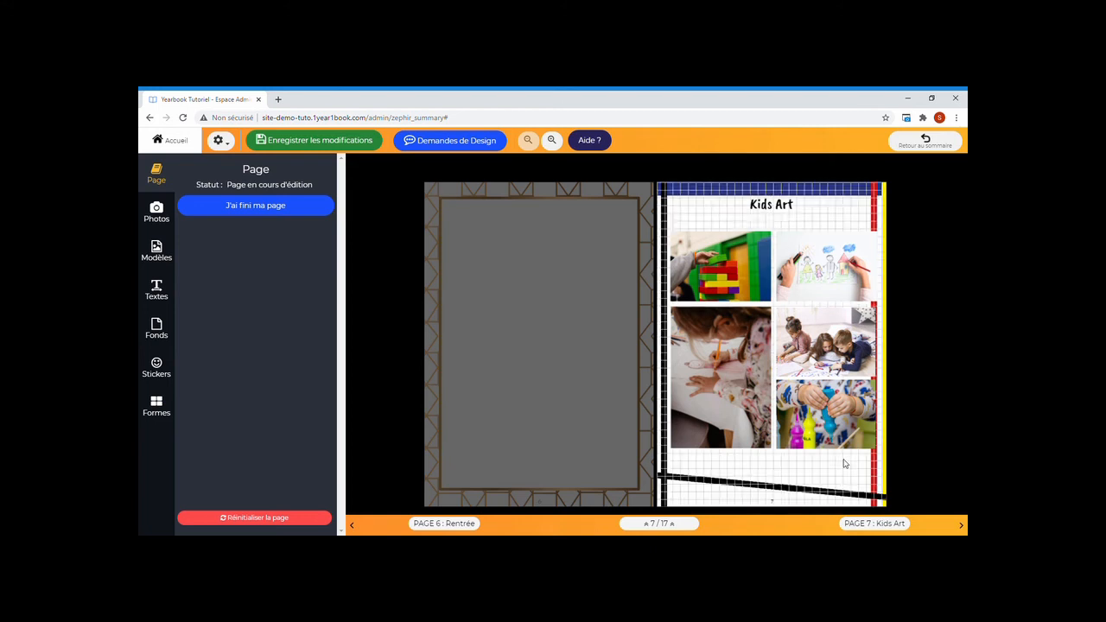
left_click(333, 140)
Step: Add the ABC sticker and the paper clips sticker to page 7, placing the paper clips at the page's lower-left corner
left_click(157, 367)
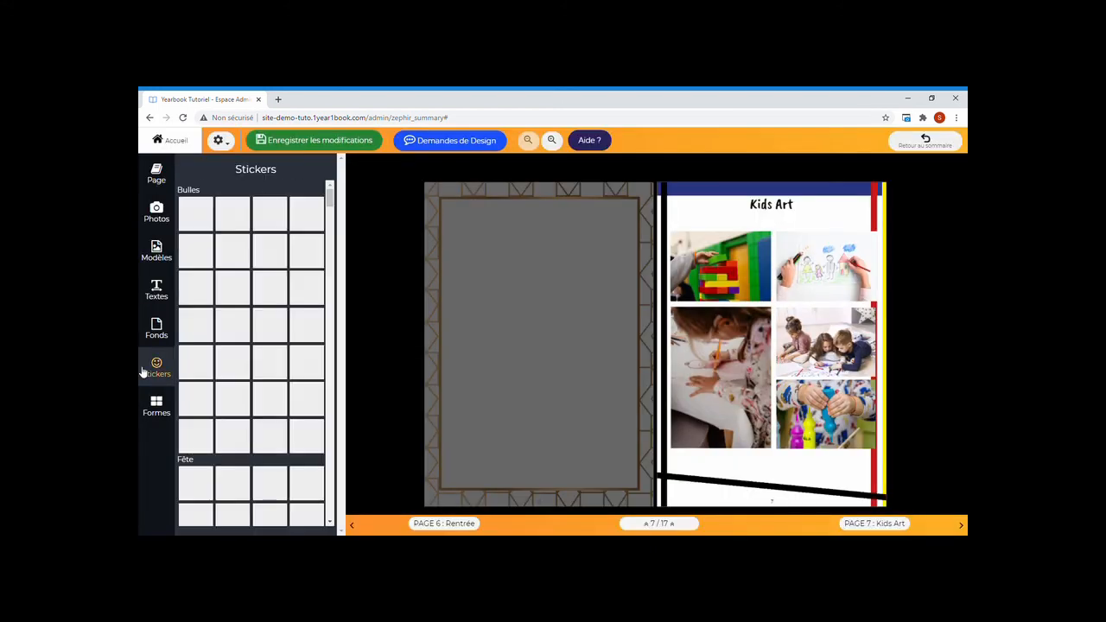
left_click_drag(331, 202, 331, 246)
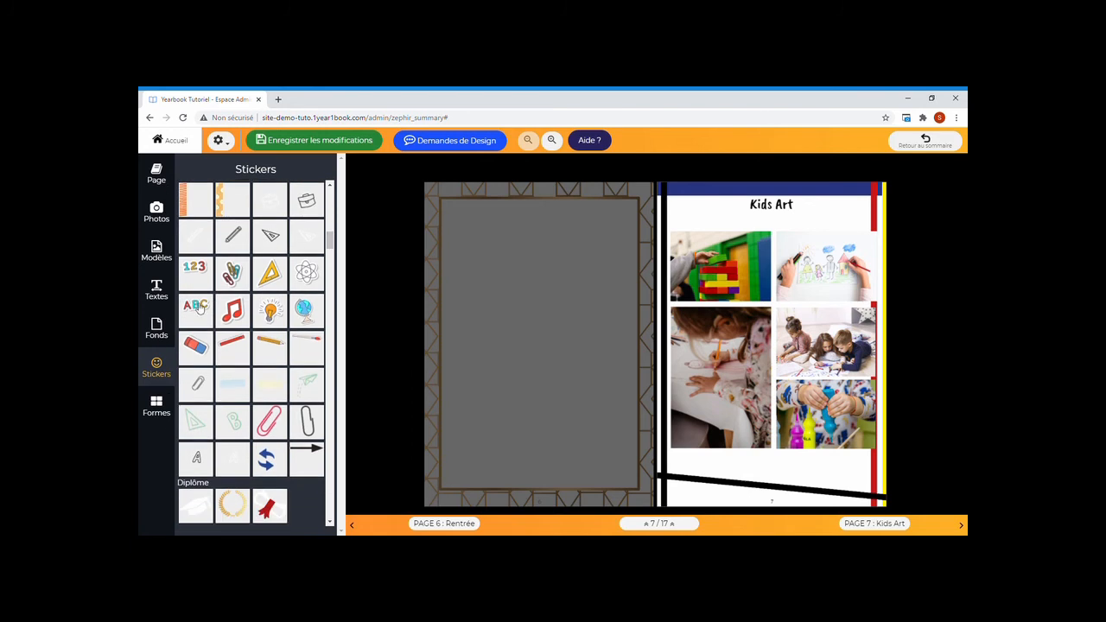
left_click(196, 306)
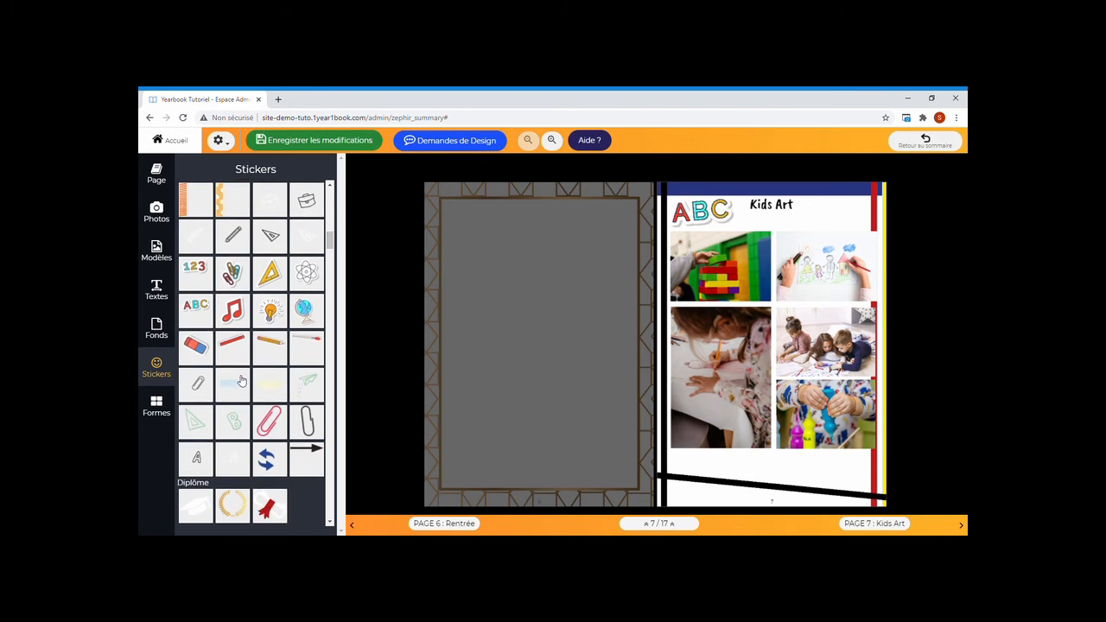
left_click(233, 275)
left_click_drag(682, 211, 692, 461)
Step: Add the orange pencil sticker to the left of the Kids Art title and move the ABC sticker to its right
left_click(269, 361)
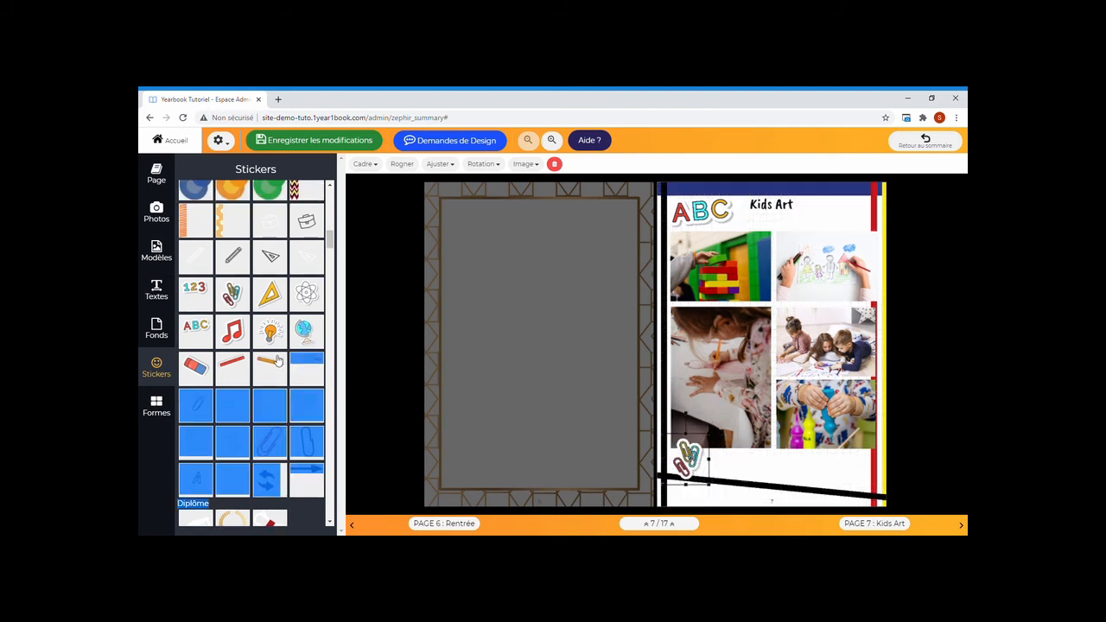
scroll(315, 235, "down", 3)
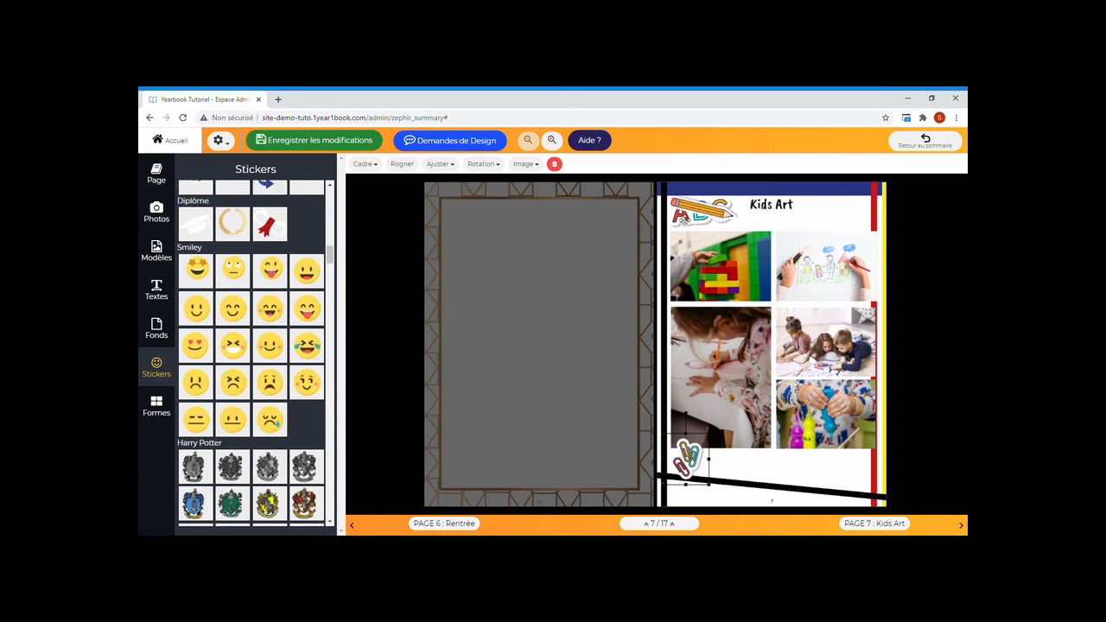
mouse_move(679, 221)
left_mouse_down()
mouse_move(788, 223)
mouse_move(731, 216)
mouse_move(769, 216)
left_mouse_up()
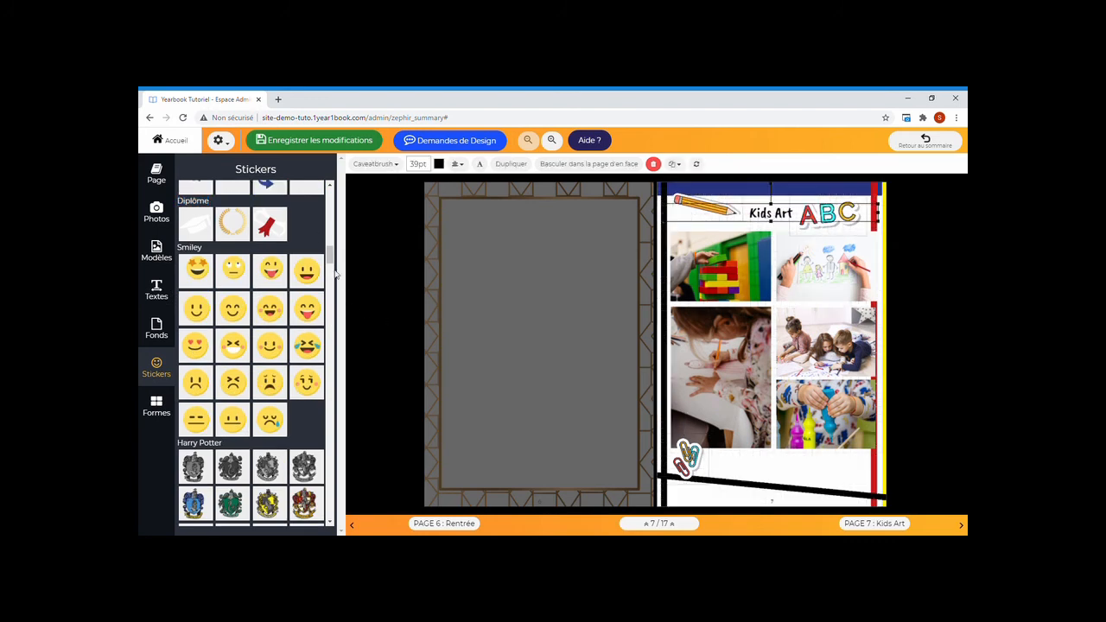
Step: Place the green paper plane sticker at the page's lower-right corner and adjust the Kids Art title between the upper stickers
scroll(336, 275, "up", 3)
left_click_drag(312, 220, 805, 451)
left_click(773, 224)
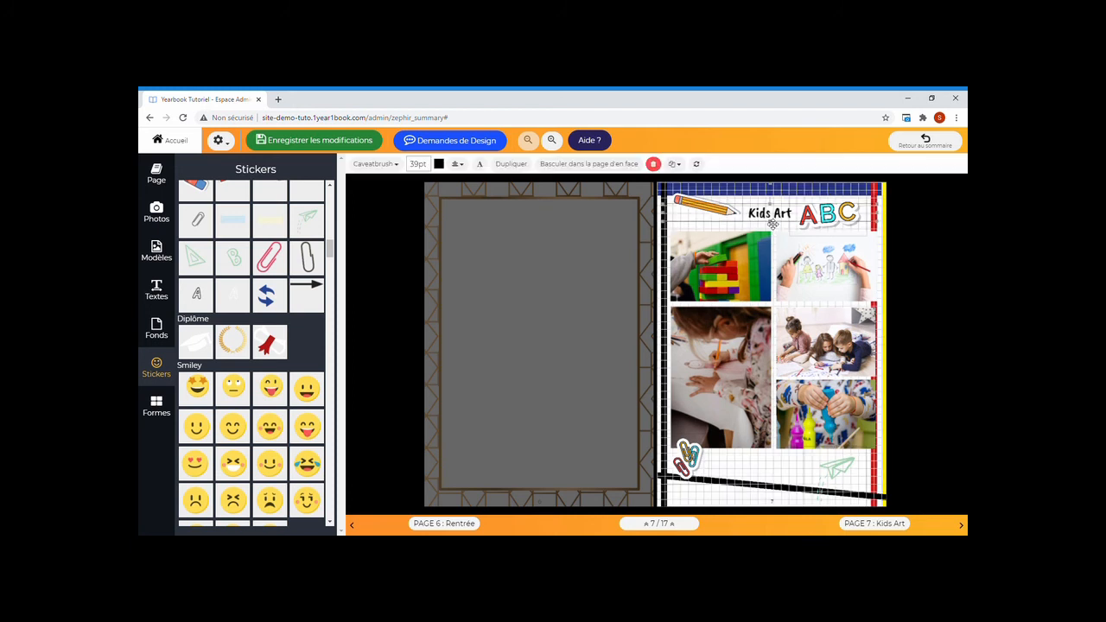
Step: Shrink the pencil and ABC stickers on either side of the Kids Art title
left_click(698, 205)
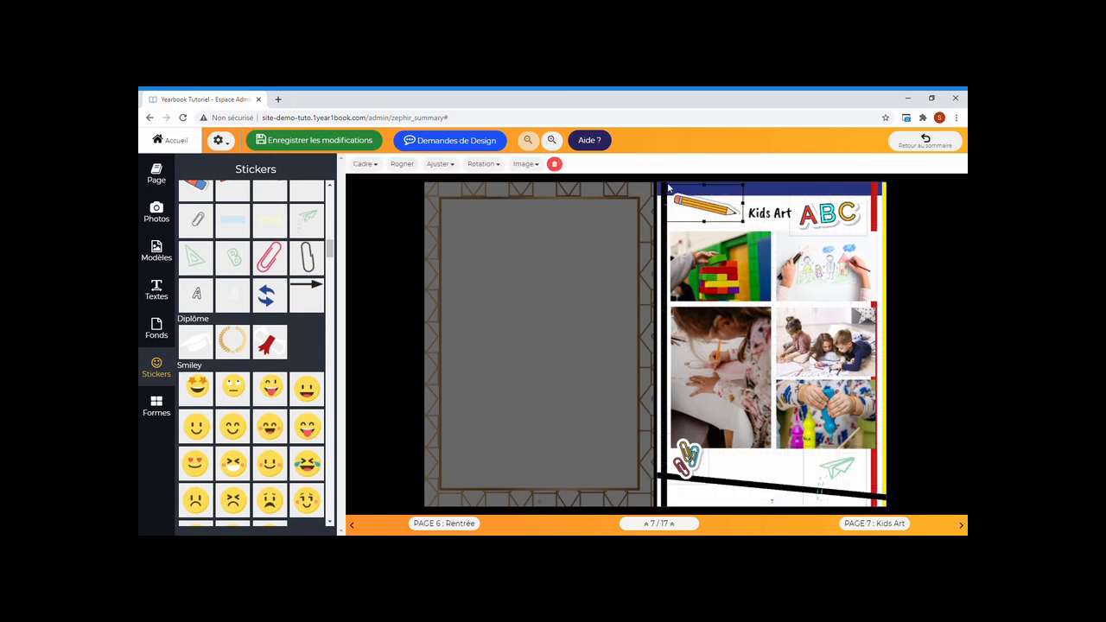
left_click(826, 216)
left_click_drag(793, 192, 811, 204)
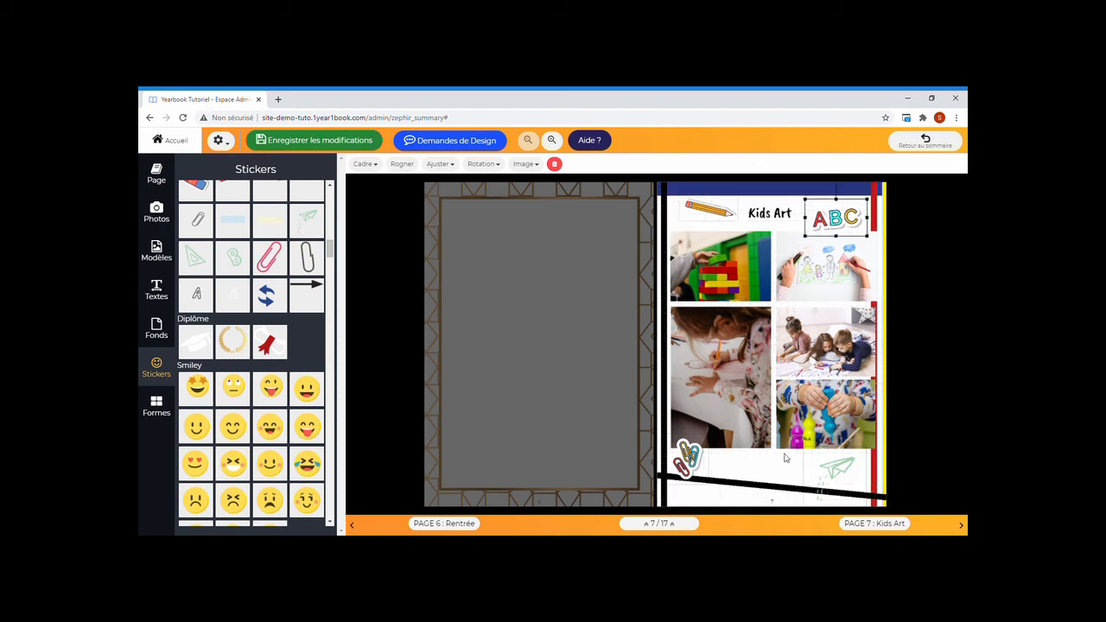
left_click(786, 458)
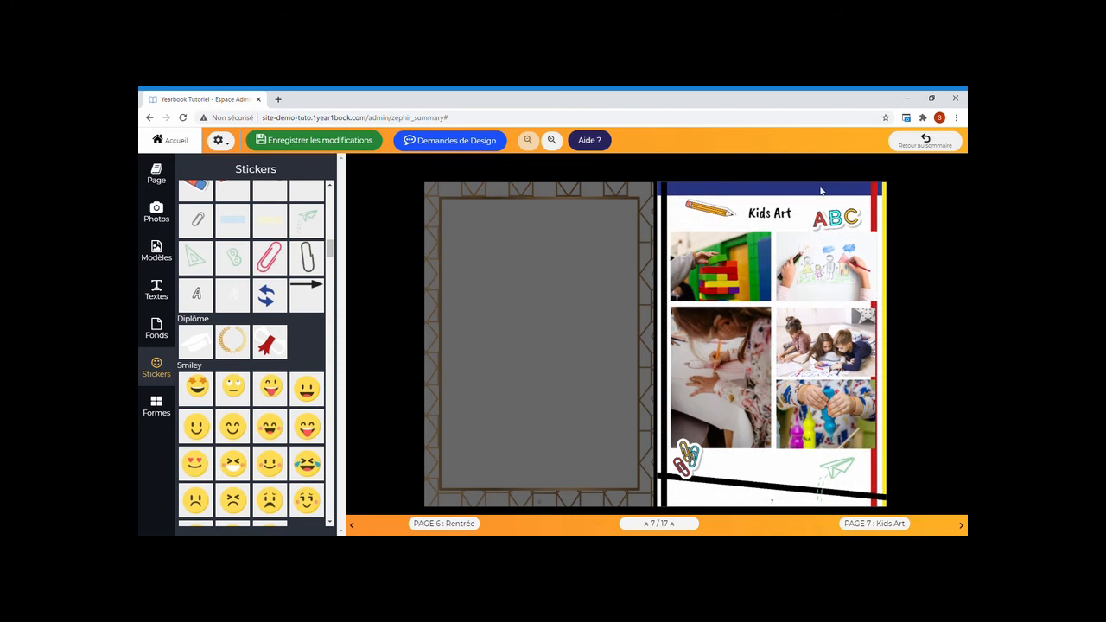
Step: Return to the book overview, open the Sommaire page 3 and switch its contents list to manual mode
left_click(924, 140)
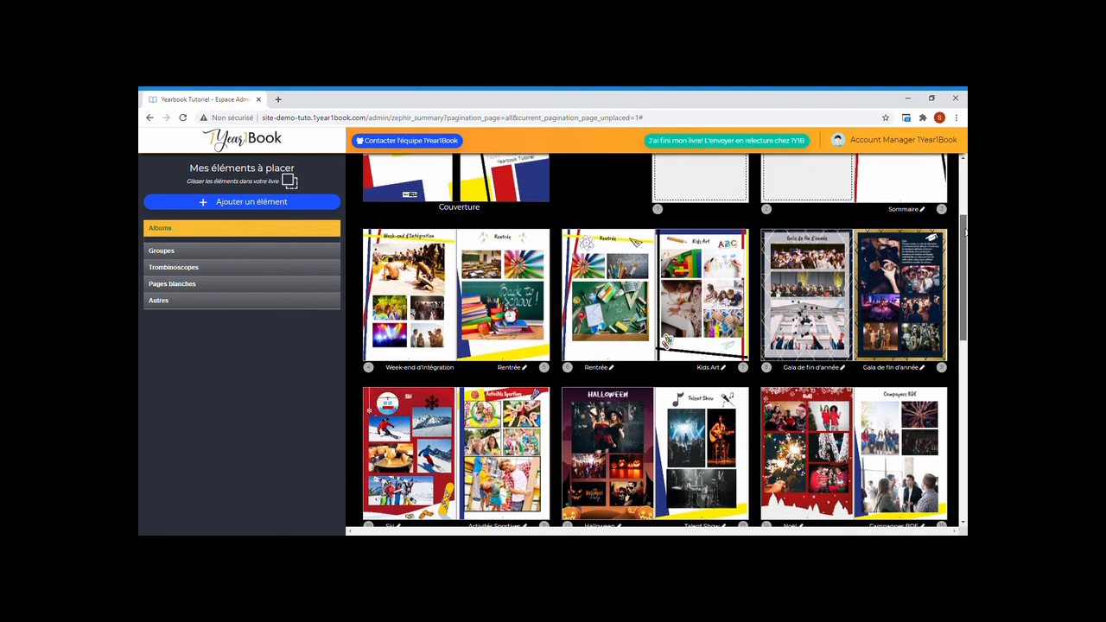
left_click_drag(965, 249, 965, 177)
left_click(902, 284)
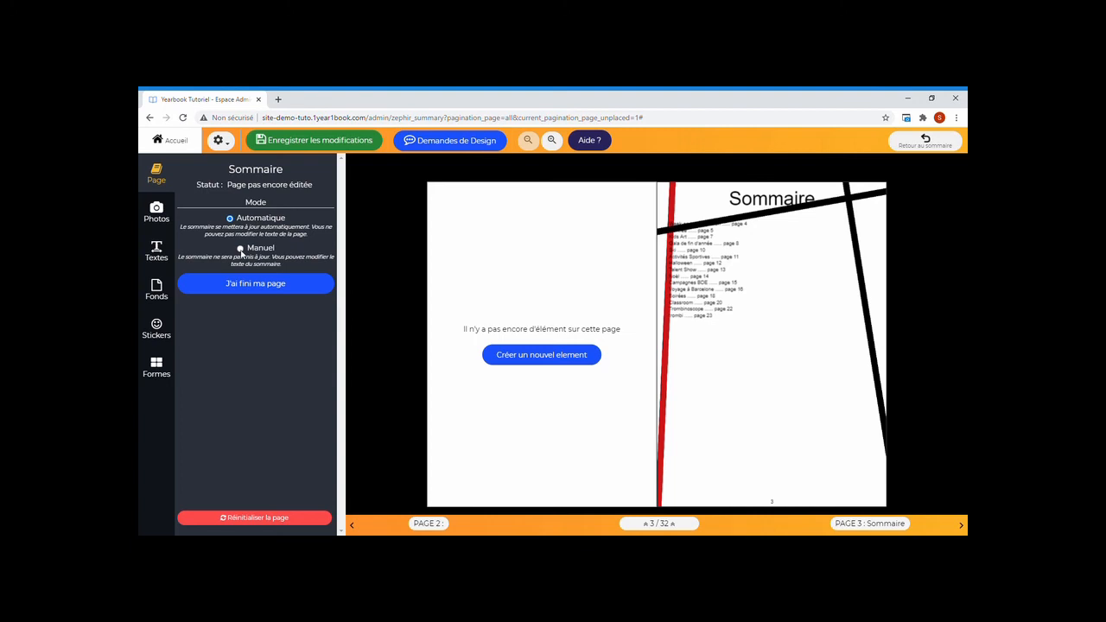
left_click(240, 249)
Step: Move the contents list below the slanted black bar, set its font size to 20 pt and fit its text box width
left_click_drag(716, 264, 722, 285)
left_click_drag(882, 297, 774, 335)
left_click(393, 164)
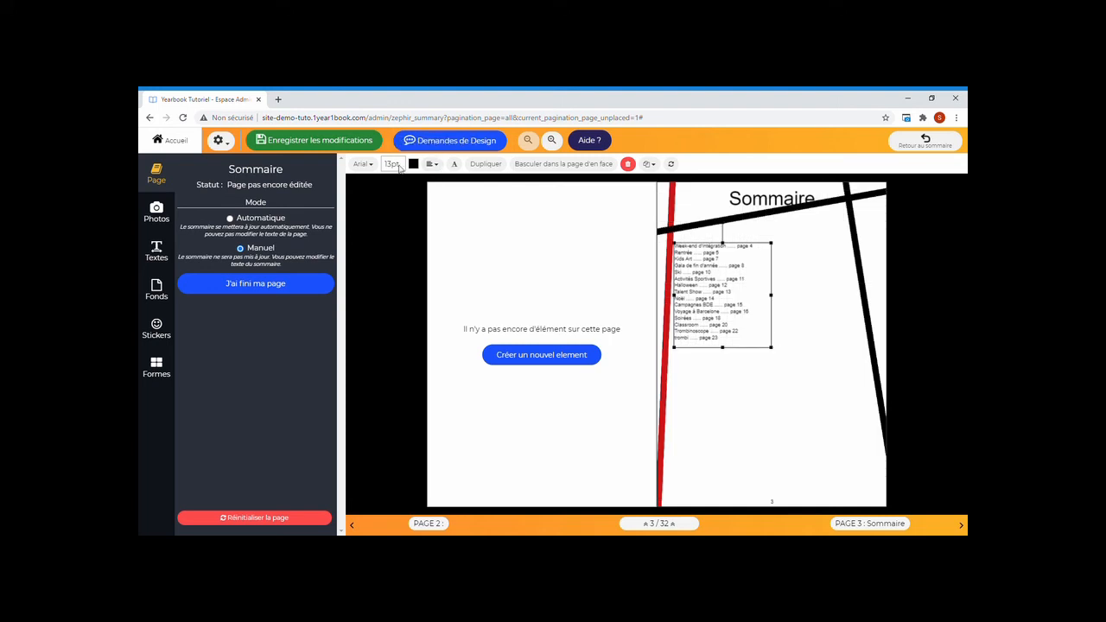
left_click(392, 301)
left_click_drag(778, 354, 825, 355)
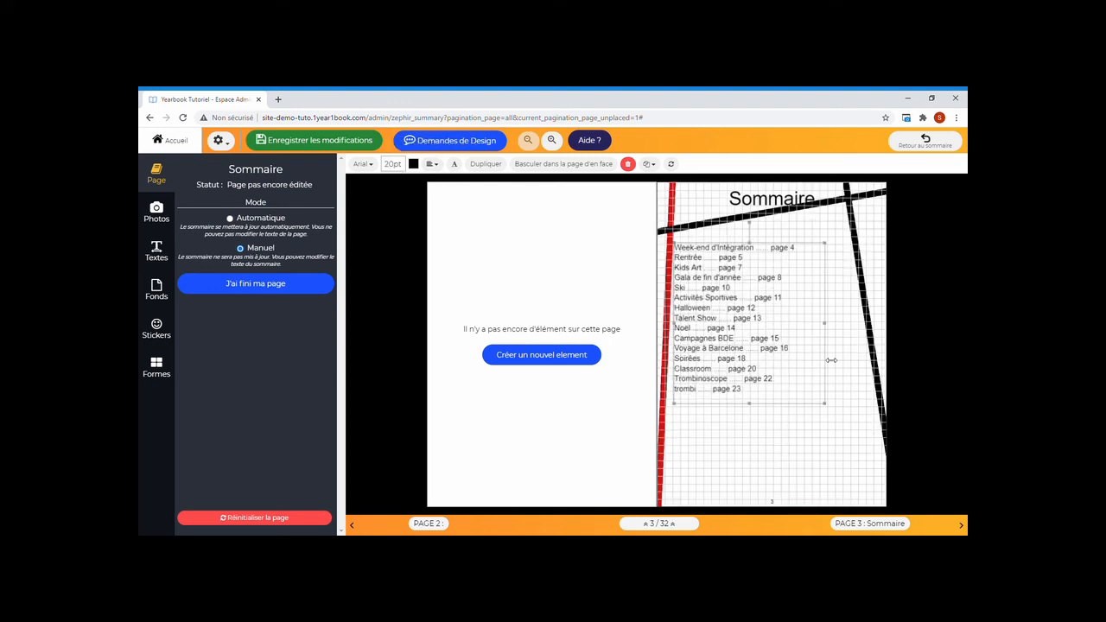
Step: Center the contents list between the red and black lines, widen its box slightly and enlarge its text
left_click_drag(744, 338, 759, 331)
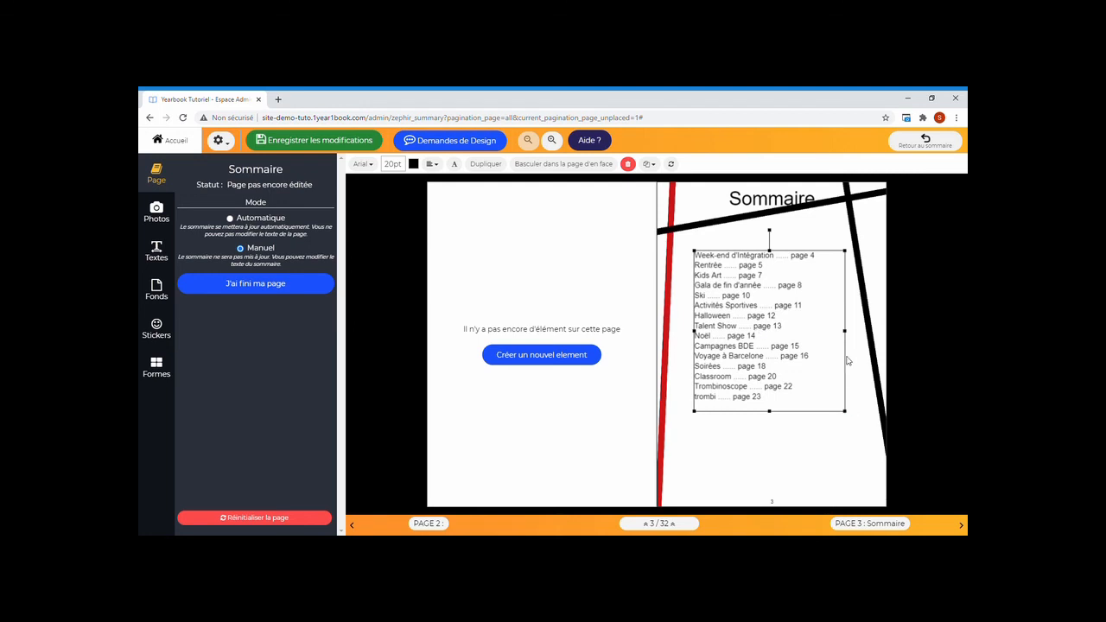
left_click_drag(846, 331, 854, 332)
left_click(403, 161)
left_click(403, 162)
Step: Move the Sommaire title slightly down and color it yellow
left_click_drag(782, 200, 782, 211)
left_click(414, 164)
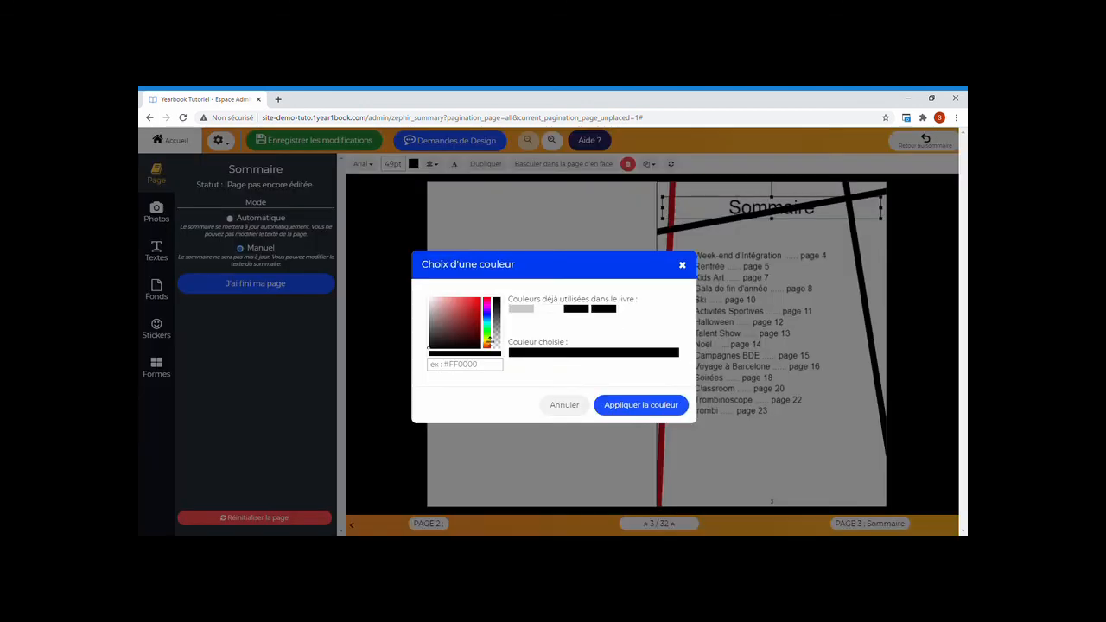
left_click(489, 345)
left_click(484, 308)
left_click(622, 403)
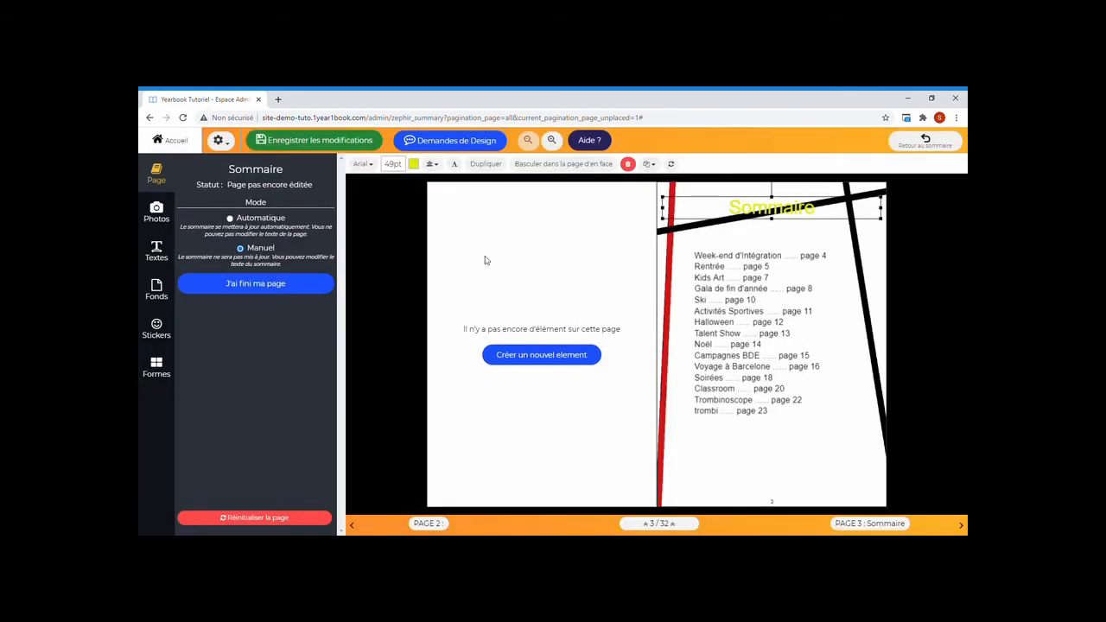
Step: Change the color of the Sommaire title to red
left_click(414, 164)
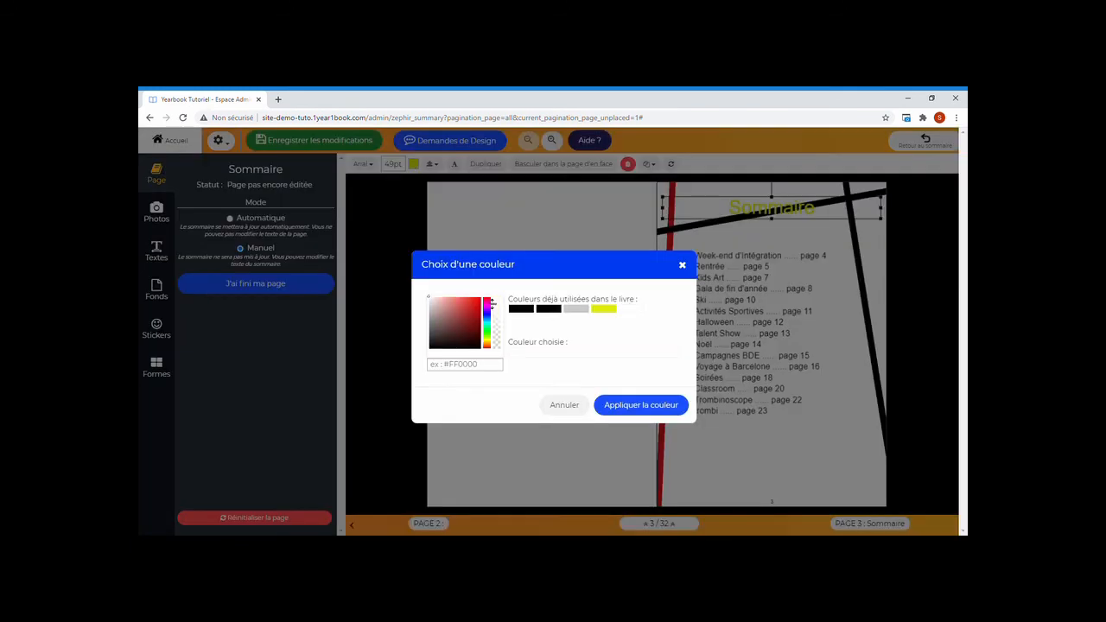
left_click(492, 304)
left_click(636, 406)
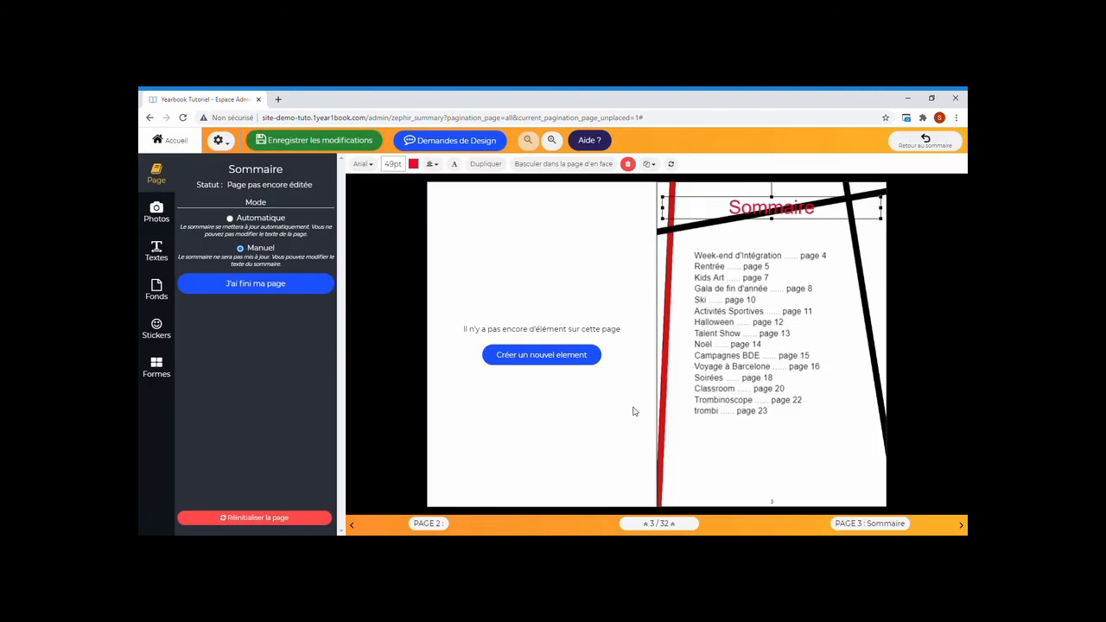
Step: Move the Sommaire title below the slanted black bar, save the page and return to the book overview
left_click_drag(773, 210, 775, 235)
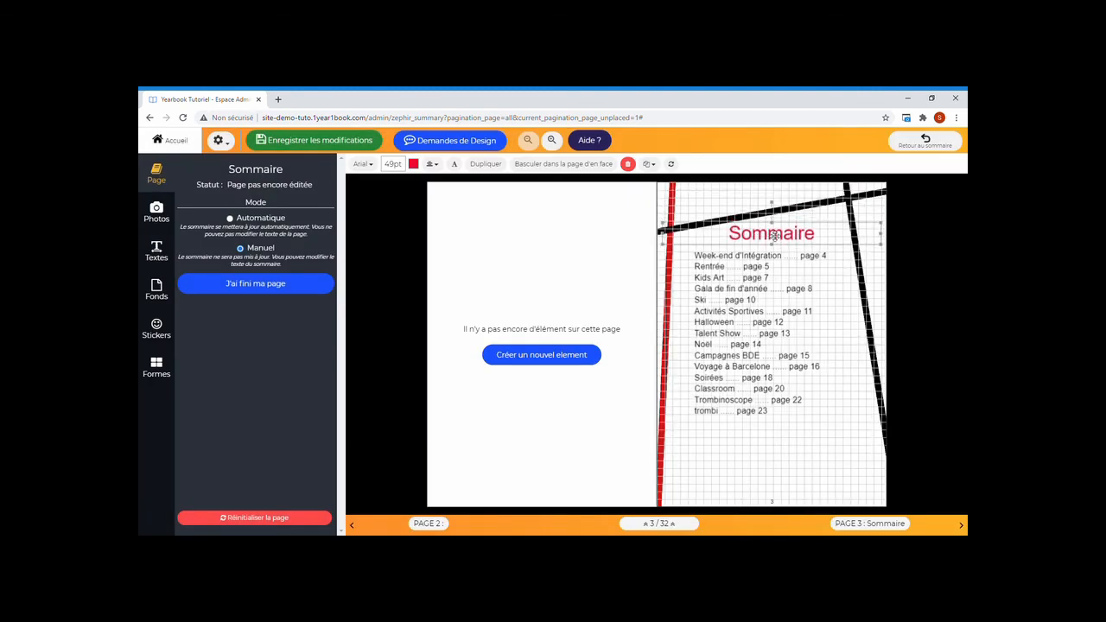
left_click(865, 425)
left_click(343, 140)
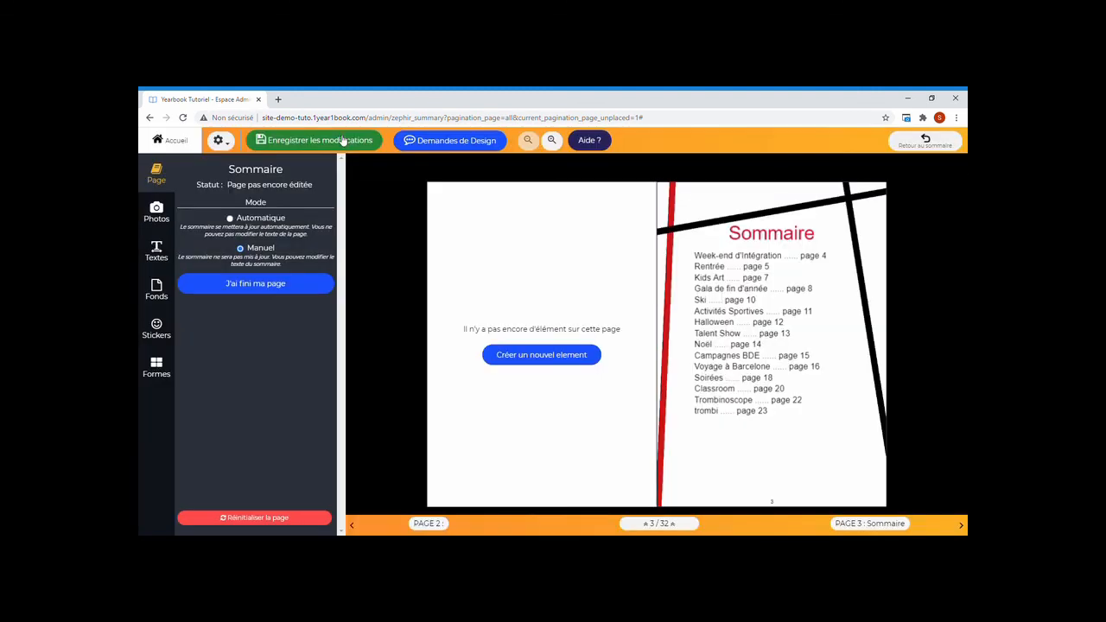
left_click(925, 140)
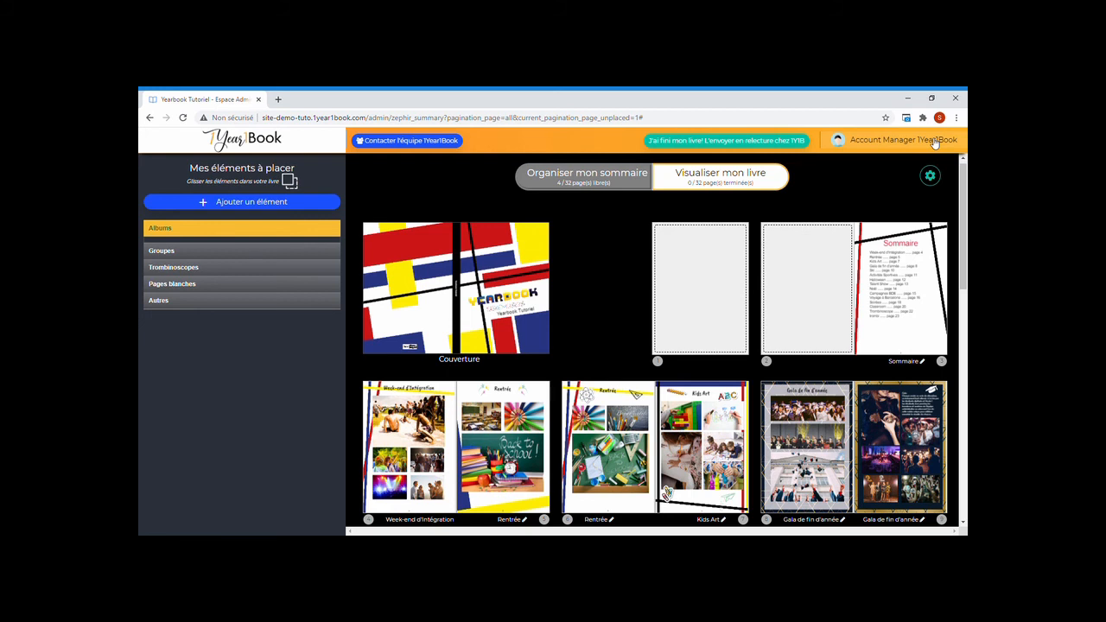
Step: Create a blank page element named "page 1" and place it on page 1 of the book
left_click(231, 202)
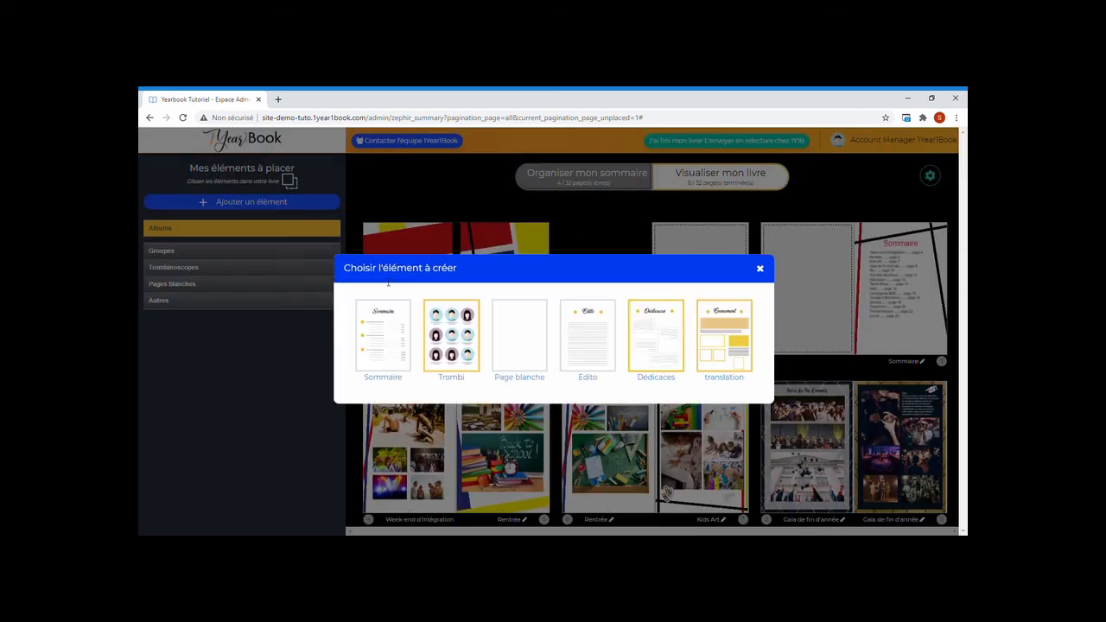
left_click(516, 336)
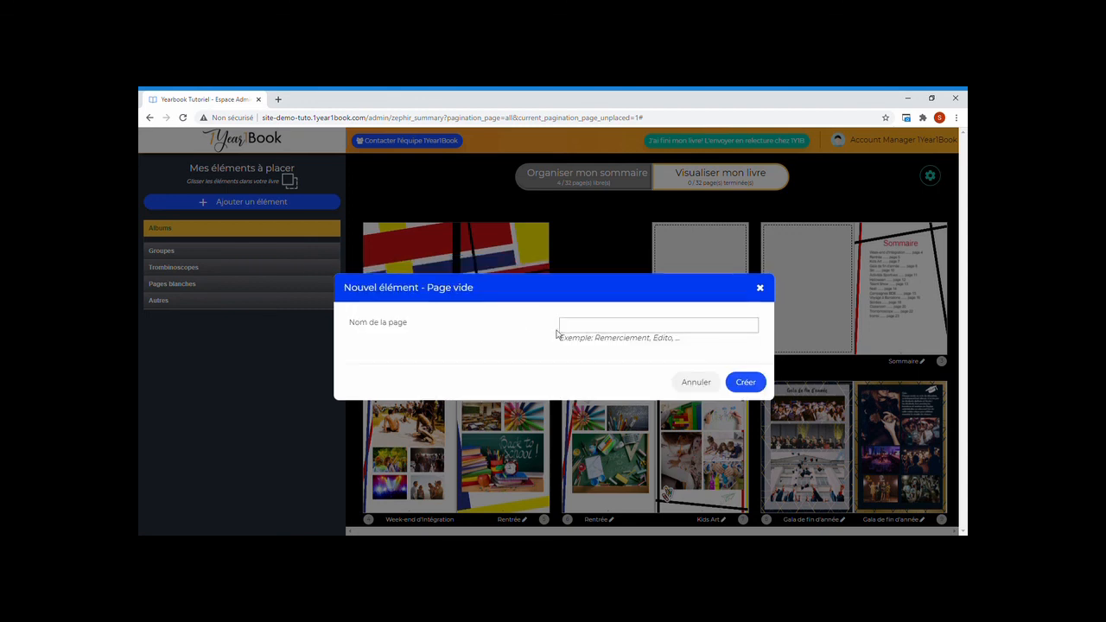
type("page 1")
left_click(752, 385)
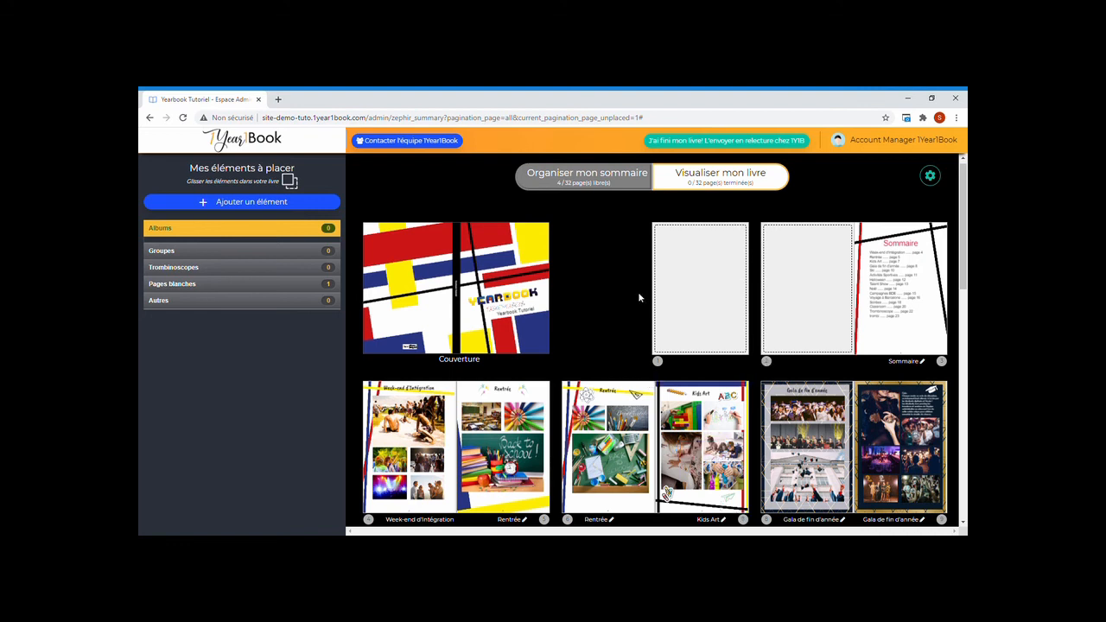
left_click(242, 287)
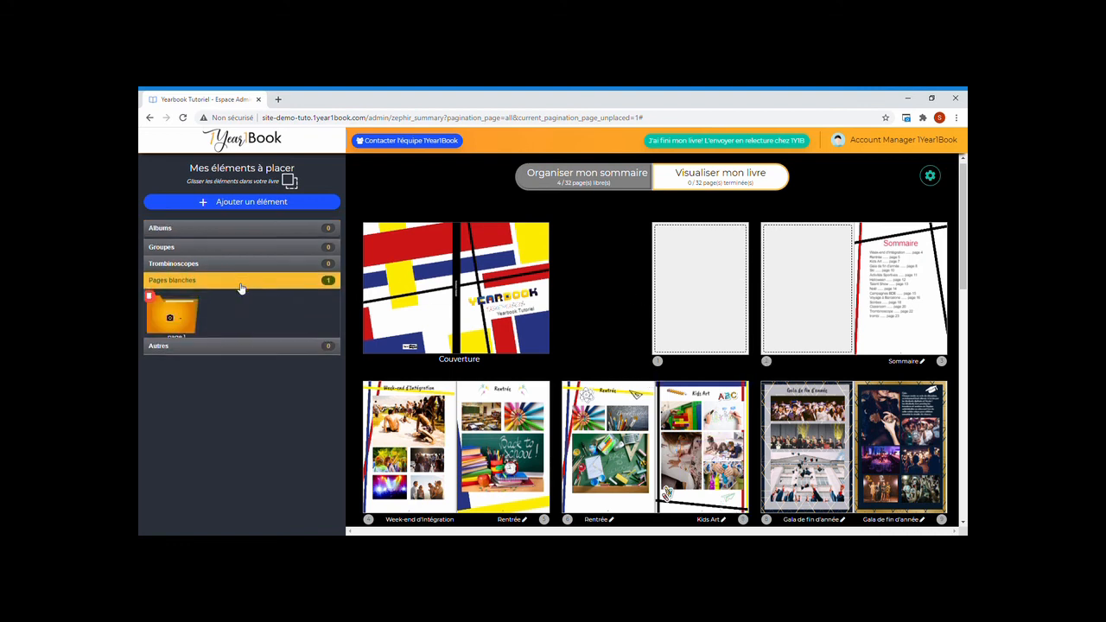
left_click_drag(177, 318, 675, 258)
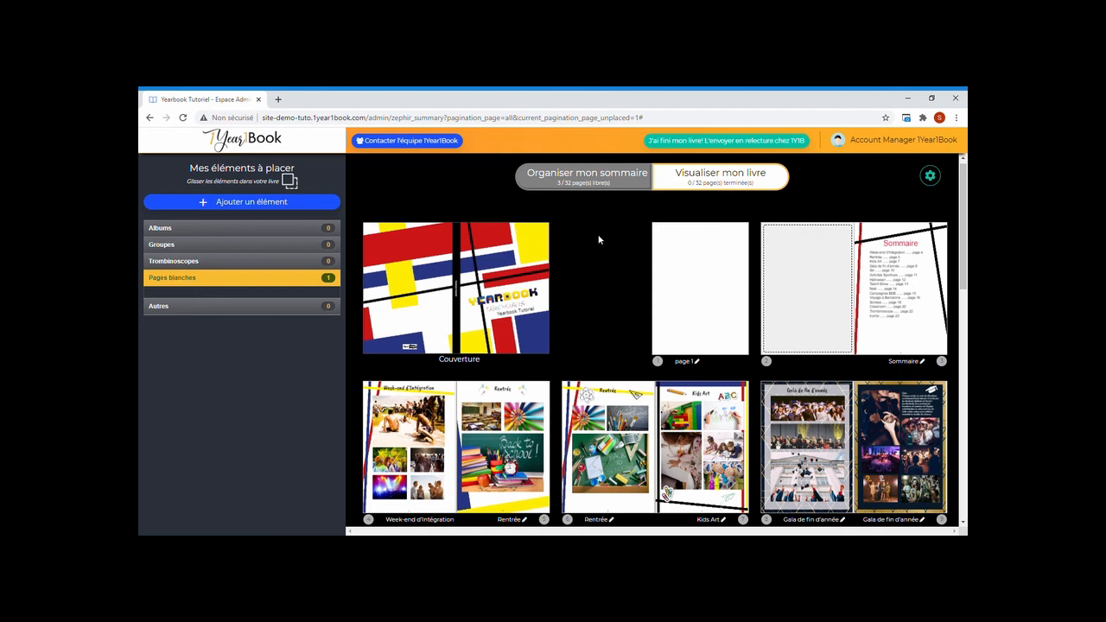
Step: Create an Edito element without entering any content and place it on page 2, facing the Sommaire
left_click(323, 206)
left_click(508, 325)
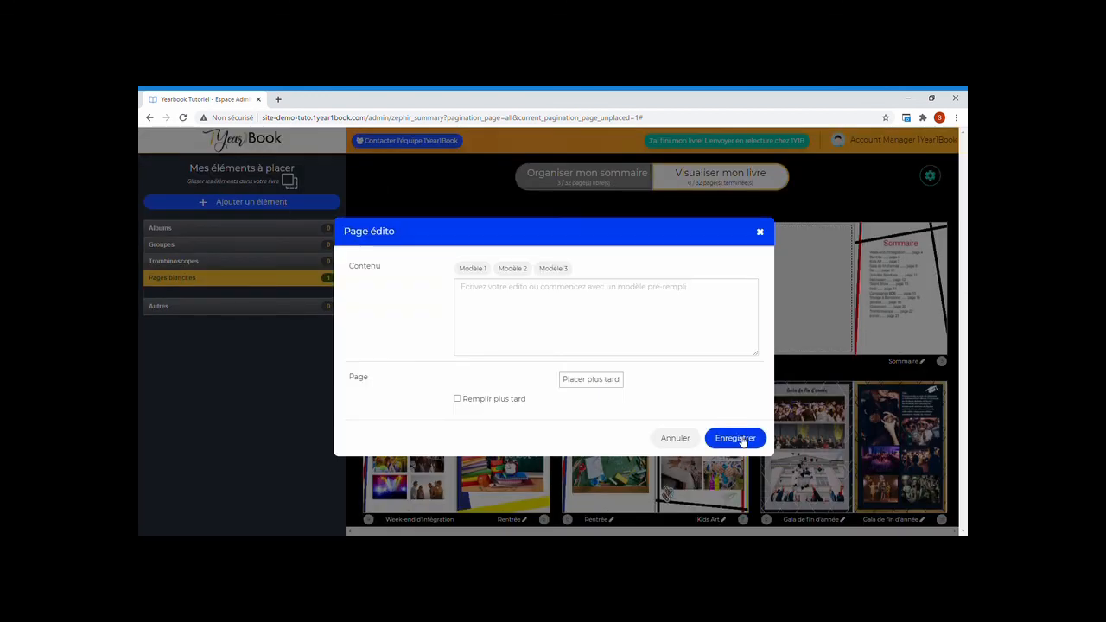
left_click(734, 438)
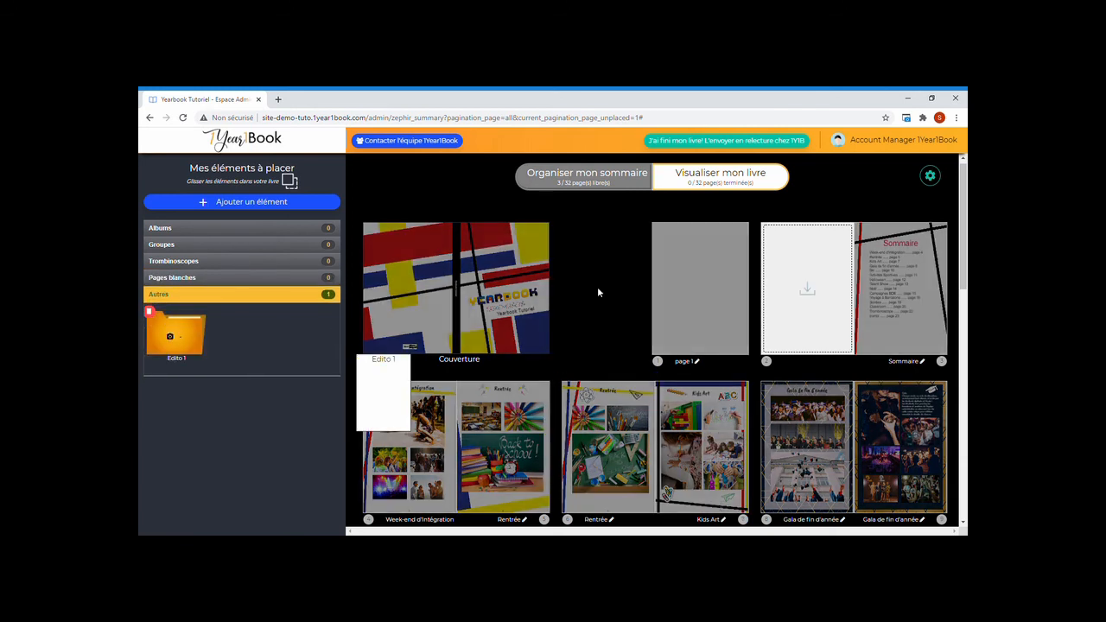
left_click_drag(597, 292, 798, 251)
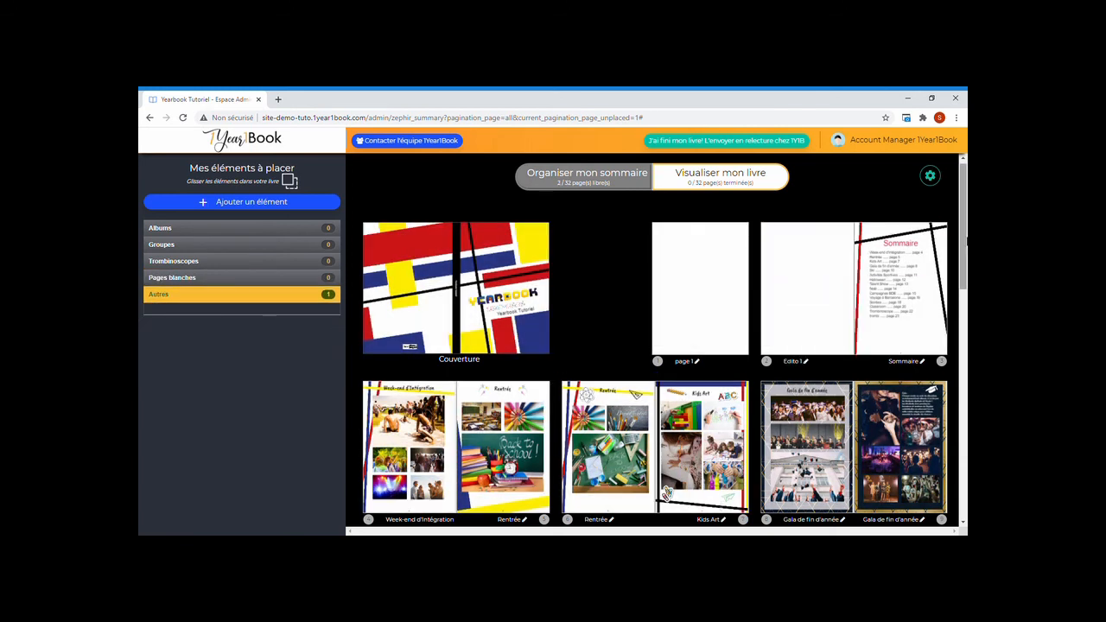
Step: Create a Dédicaces element, place it on page 31 and duplicate it onto the last free page, 32
scroll(666, 491, "down", 15)
left_click(294, 206)
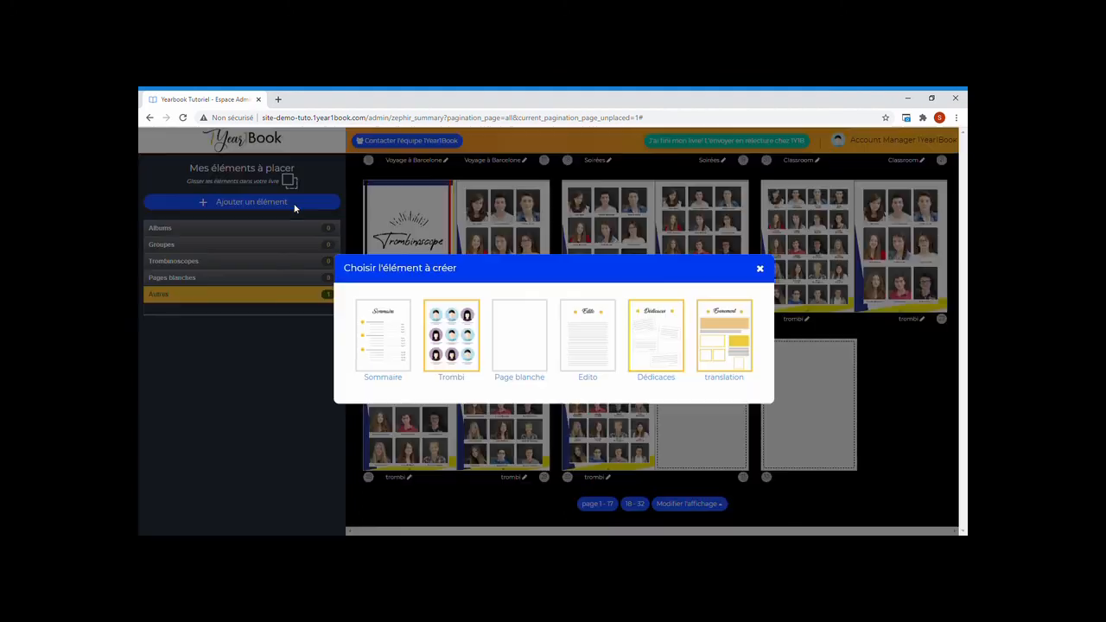
left_click(655, 339)
left_click(740, 373)
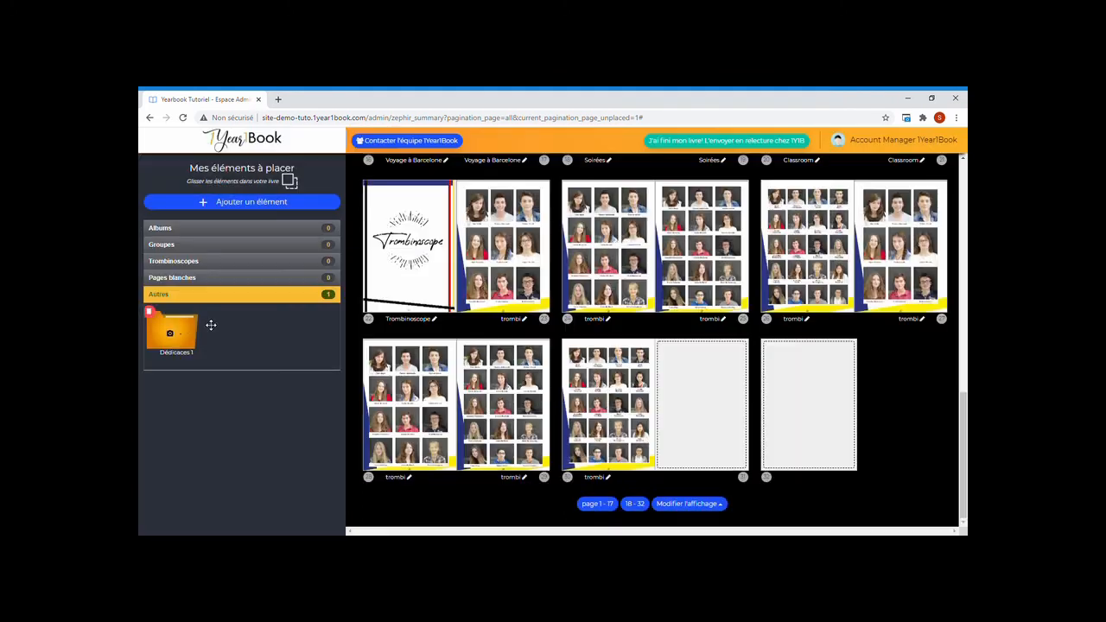
left_click_drag(172, 333, 675, 366)
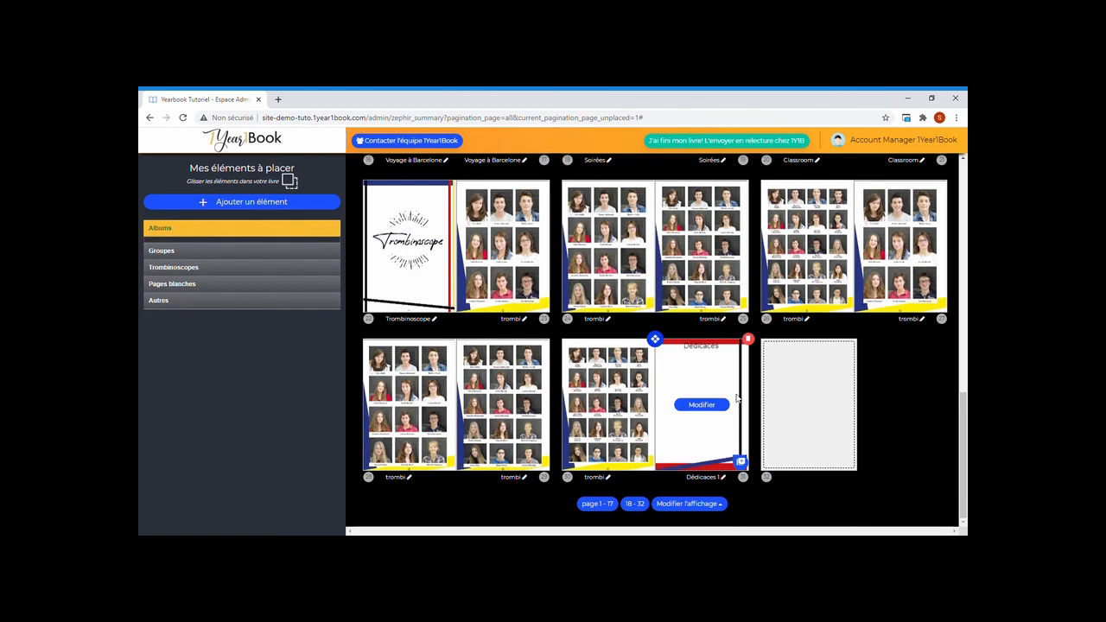
left_click(741, 462)
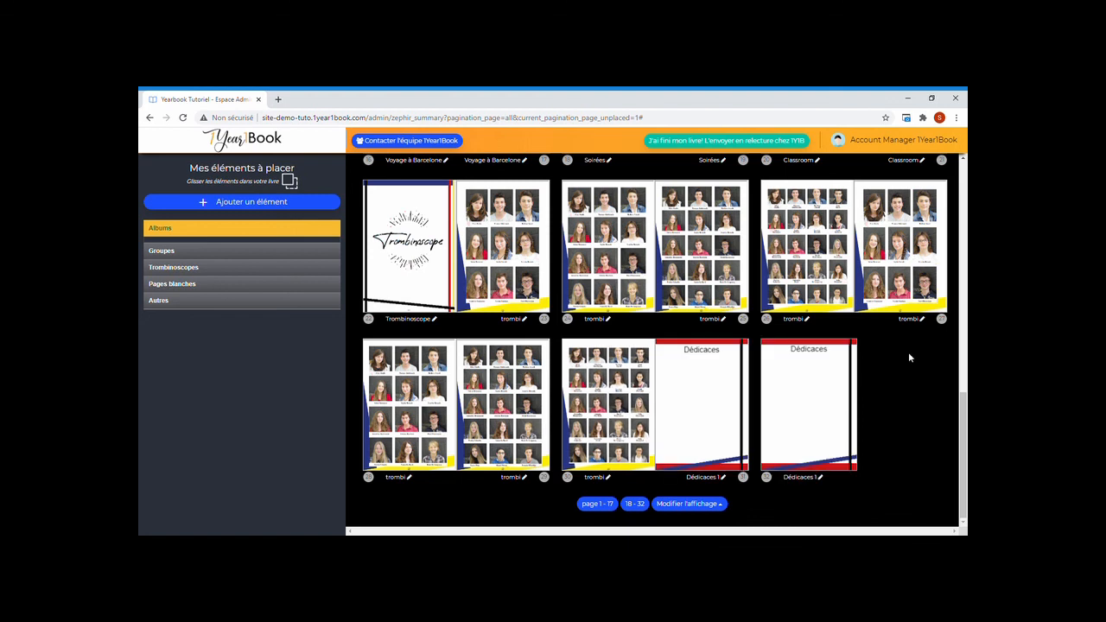
Step: Review the book's pages up to the cover and send the finished book to 1Y1B for proofreading
left_click_drag(964, 421, 965, 393)
scroll(667, 313, "up", 6)
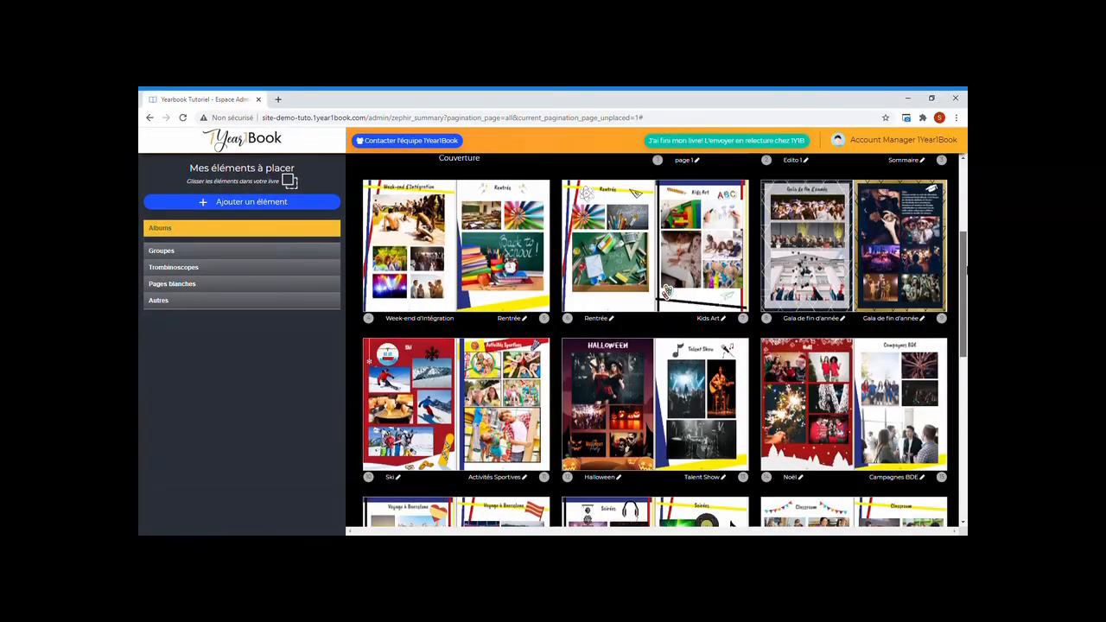
scroll(667, 313, "up", 3)
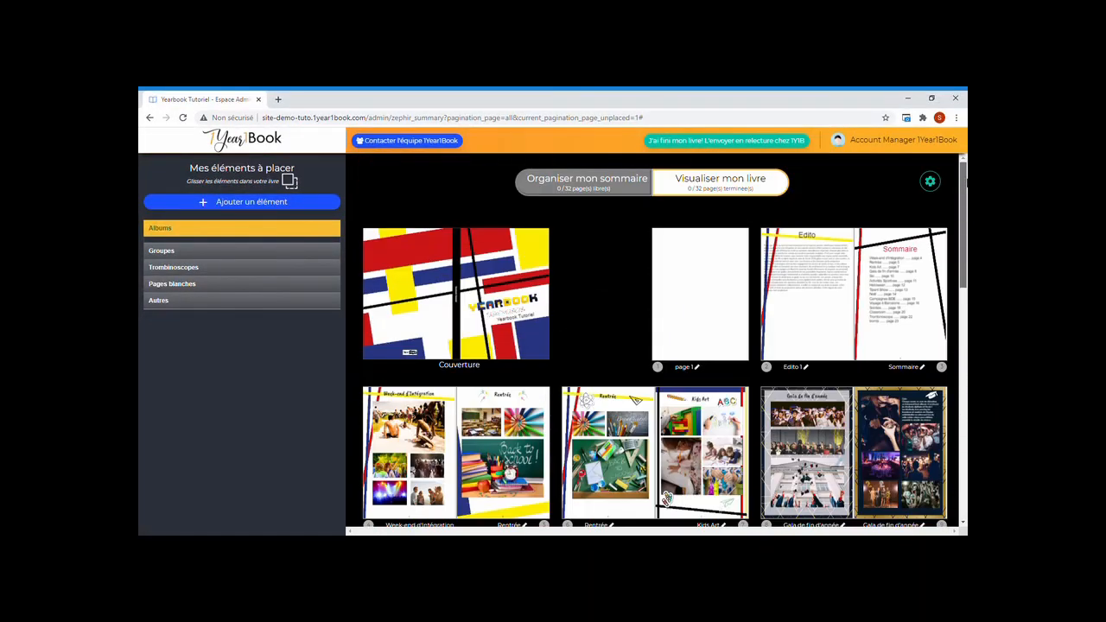
left_click(775, 145)
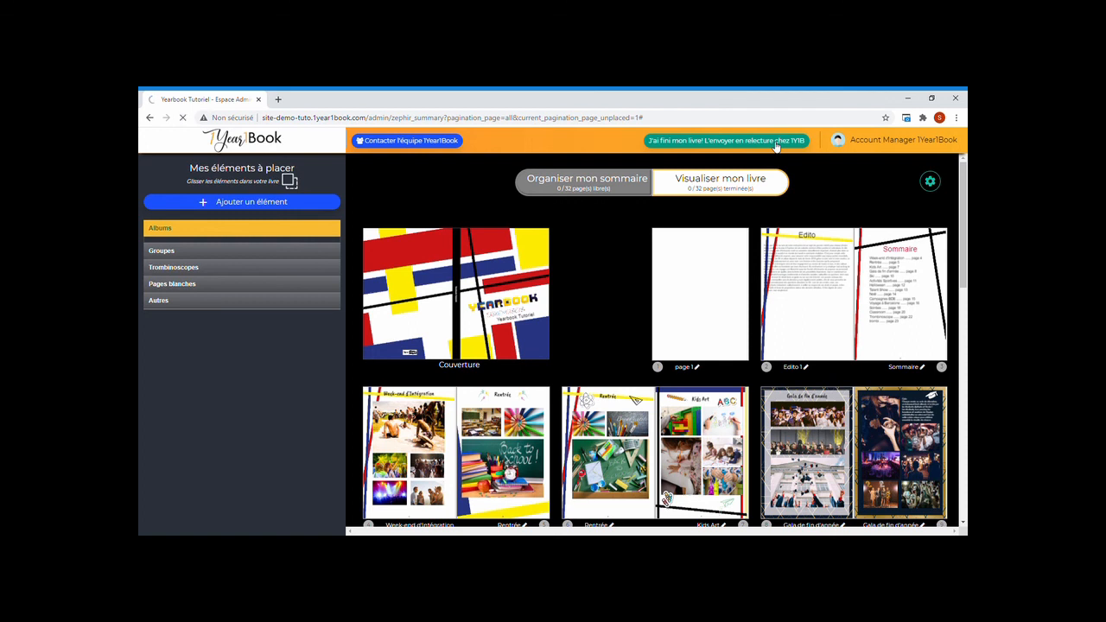